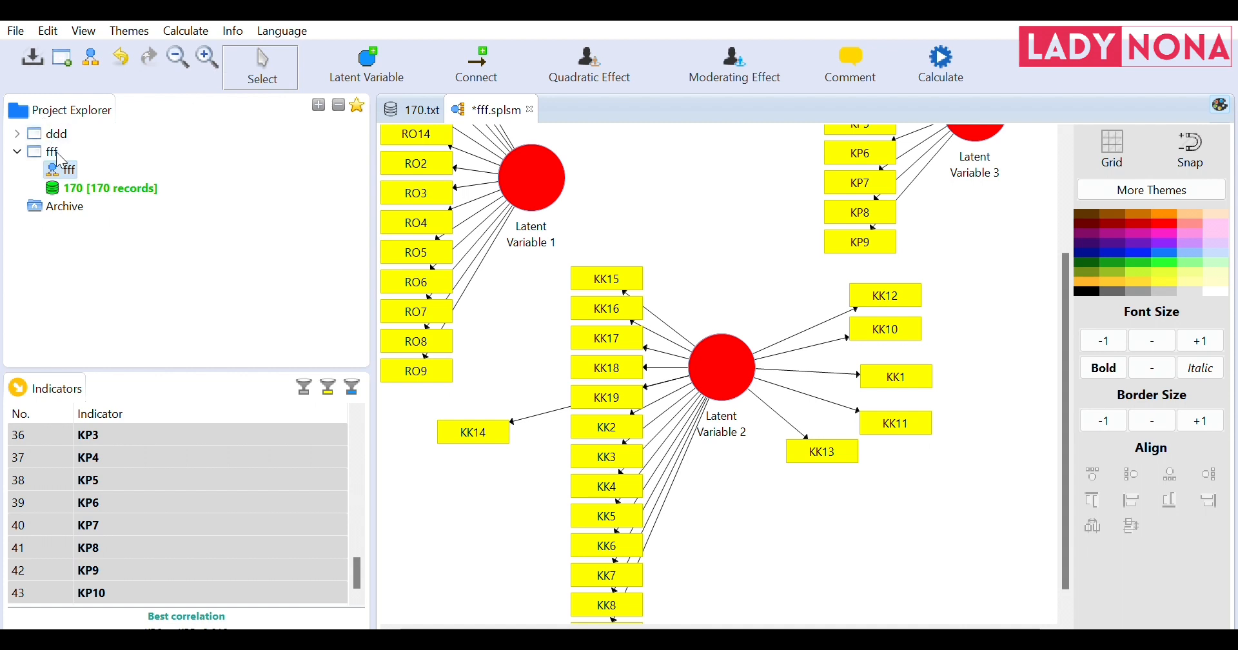
Step: Delete the 170 data file and the fff path model from the fff project
{"action": "left_click", "coordinate": [102, 187]}
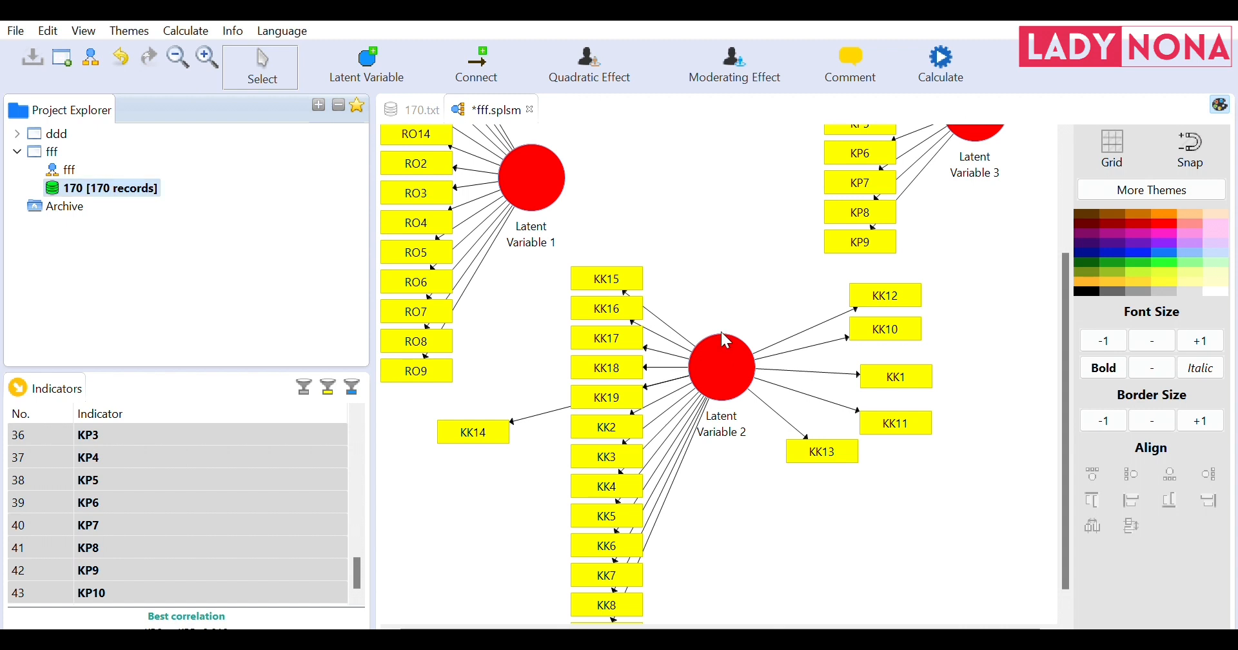
{"action": "key", "text": "Delete"}
{"action": "left_click", "coordinate": [64, 187]}
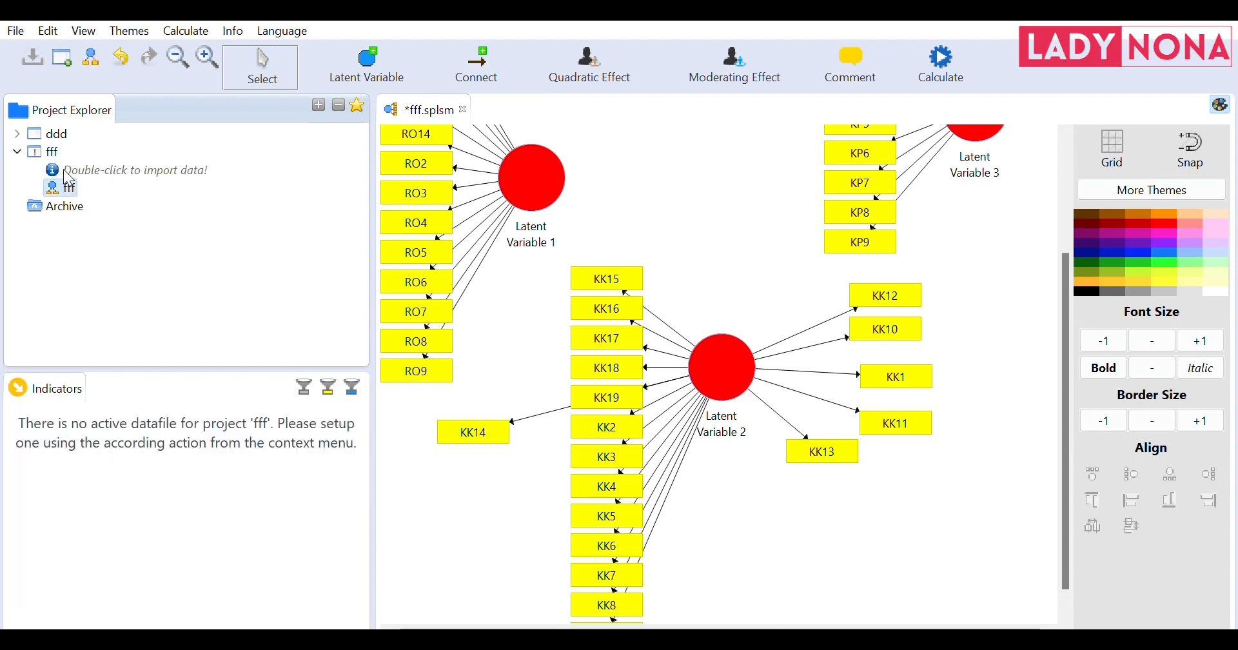
{"action": "key", "text": "Delete"}
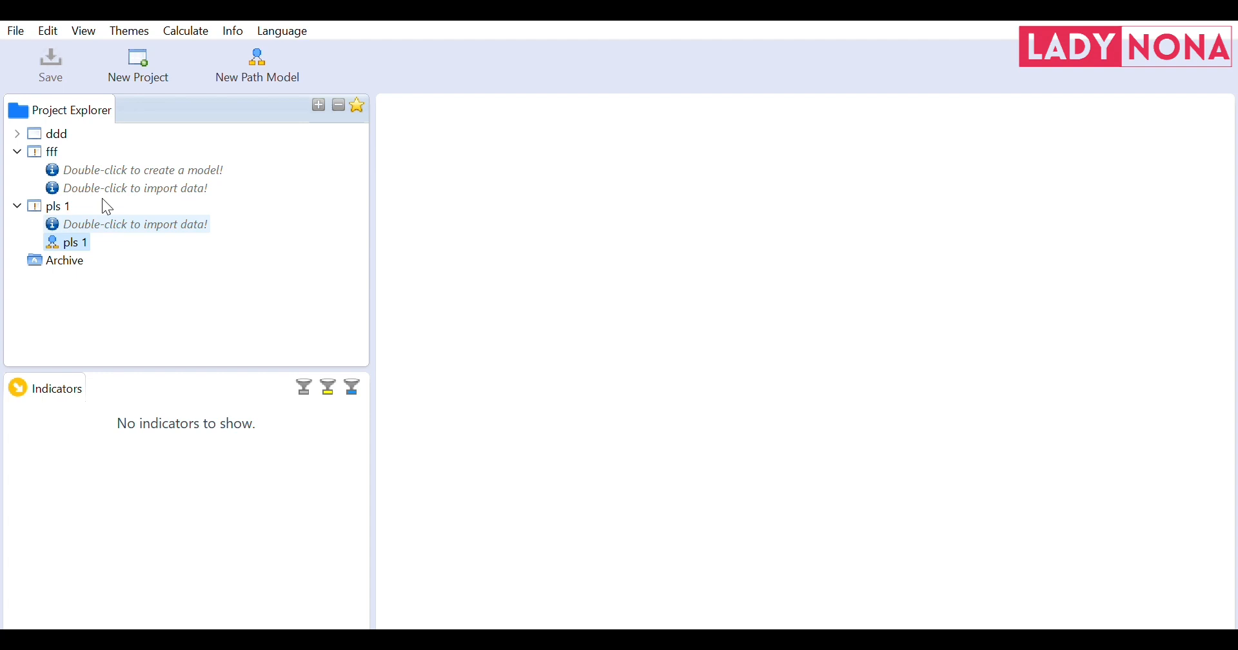
Step: Import the 170.txt data file into the pls 1 project and open its pls 1 path model
{"action": "key", "text": "Up"}
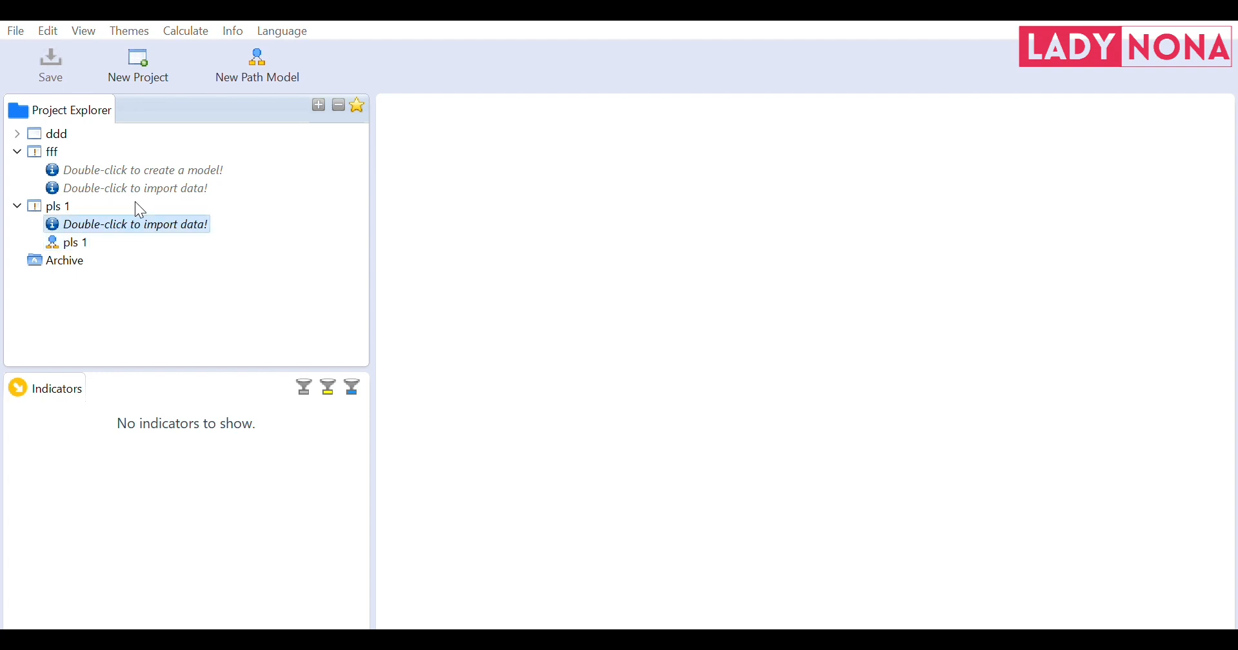
{"action": "key", "text": "Return"}
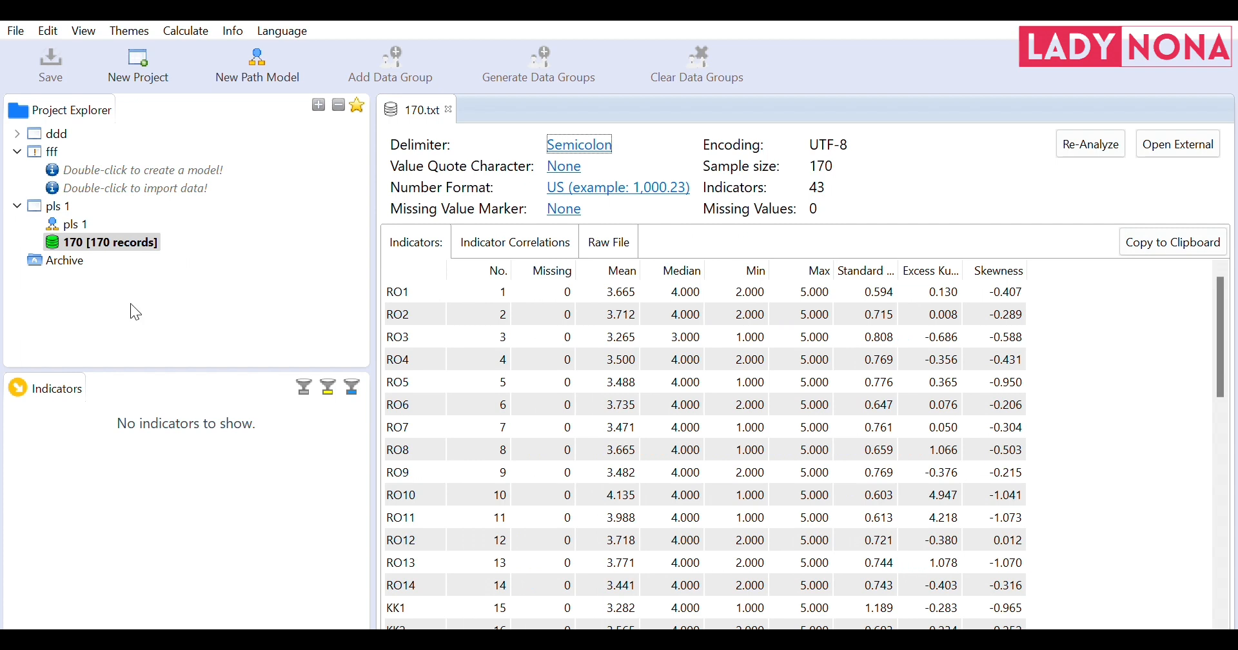
{"action": "left_click", "coordinate": [80, 205]}
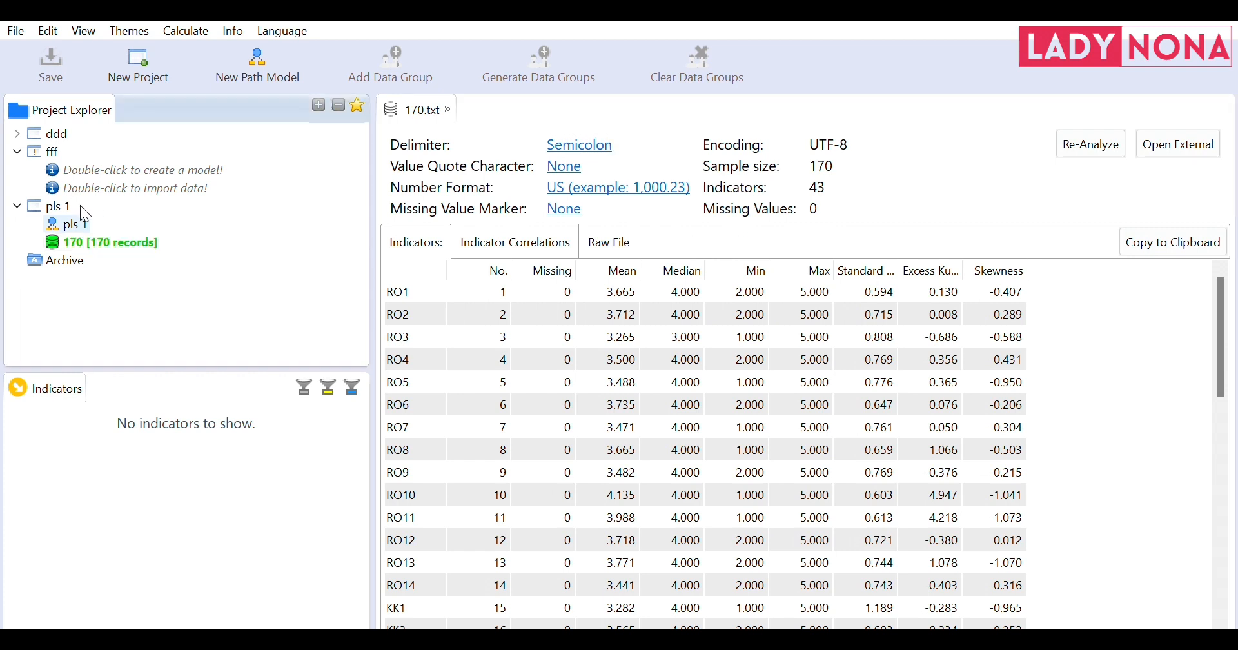
{"action": "double_click", "coordinate": [80, 207]}
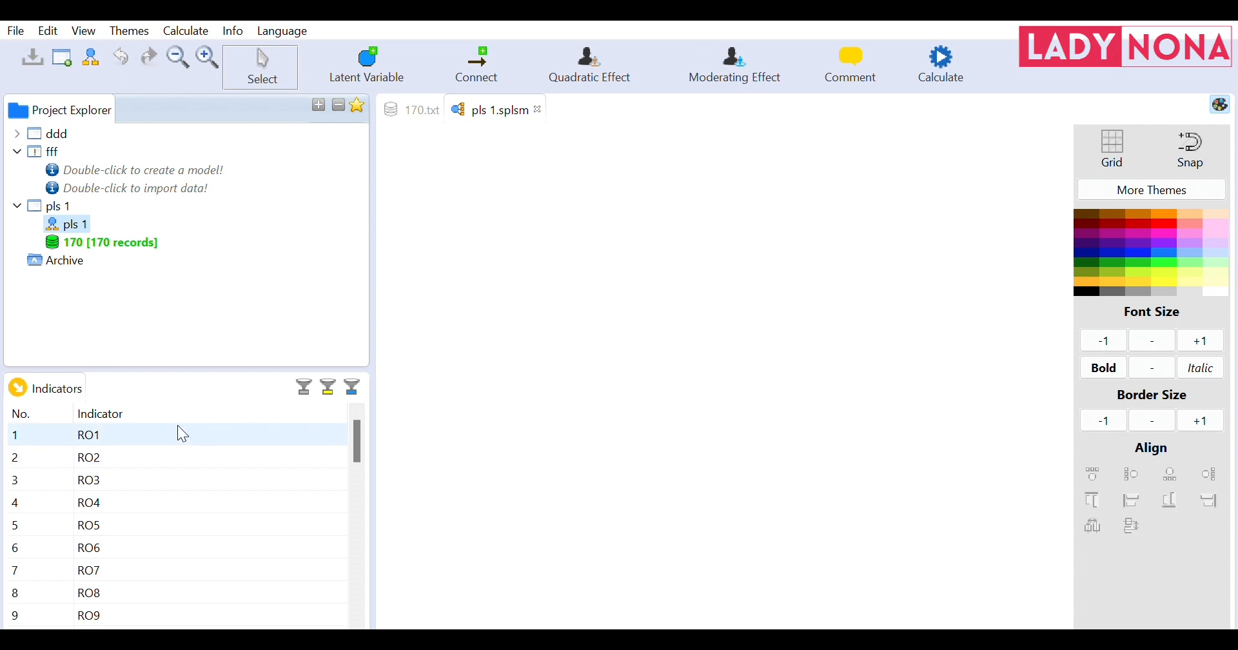
Step: Select indicators RO1 to RO14 and place them in the empty model as the first latent variable
{"action": "left_click", "coordinate": [156, 426]}
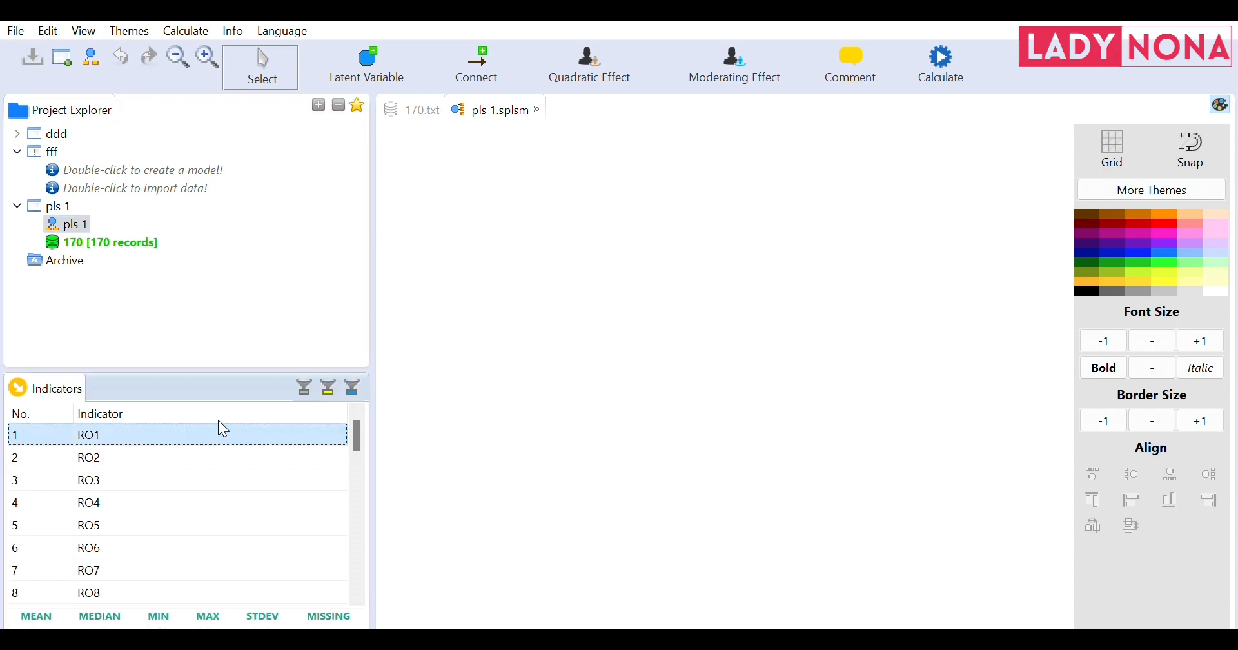
{"action": "key", "text": "shift+Down"}
{"action": "key", "text": "shift+Down"}
{"action": "key", "text": "shift+Down"}
{"action": "key", "text": "shift+Down"}
{"action": "key", "text": "shift+Down"}
{"action": "key", "text": "shift+Down"}
{"action": "key", "text": "shift+Down"}
{"action": "key", "text": "shift+Down"}
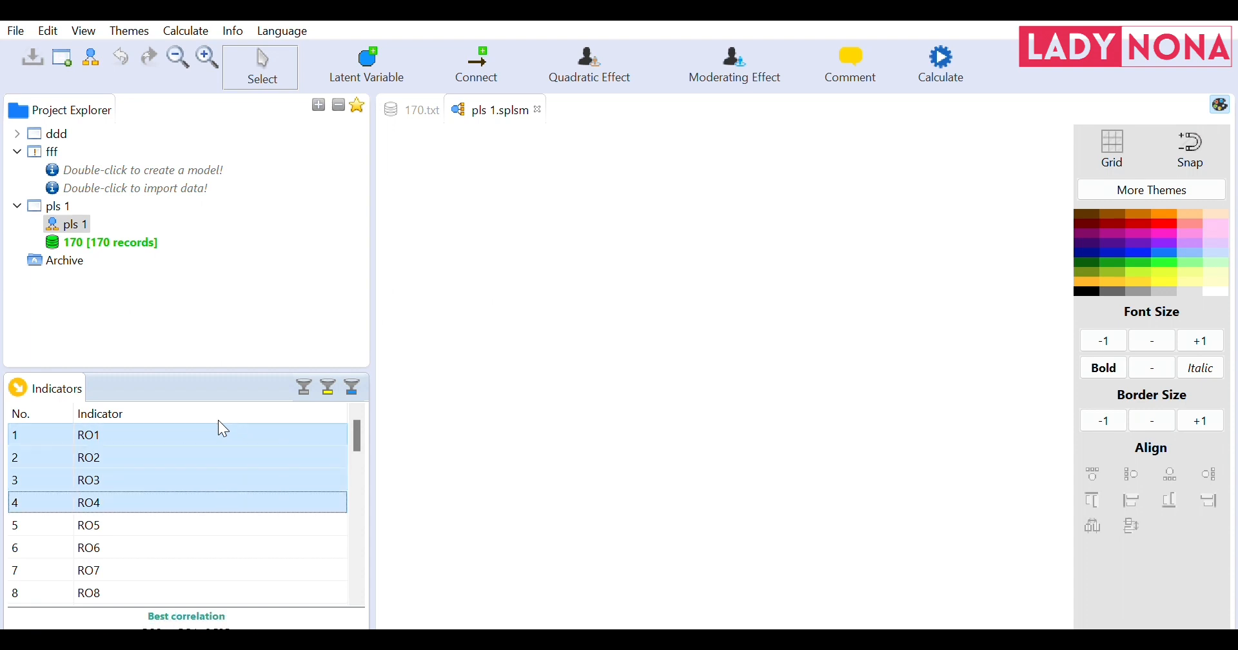
{"action": "key", "text": "shift+Down"}
{"action": "key", "text": "shift+Down"}
{"action": "key", "text": "shift+Down"}
{"action": "key", "text": "shift+Down"}
{"action": "key", "text": "shift+Down"}
{"action": "key", "text": "shift+Down"}
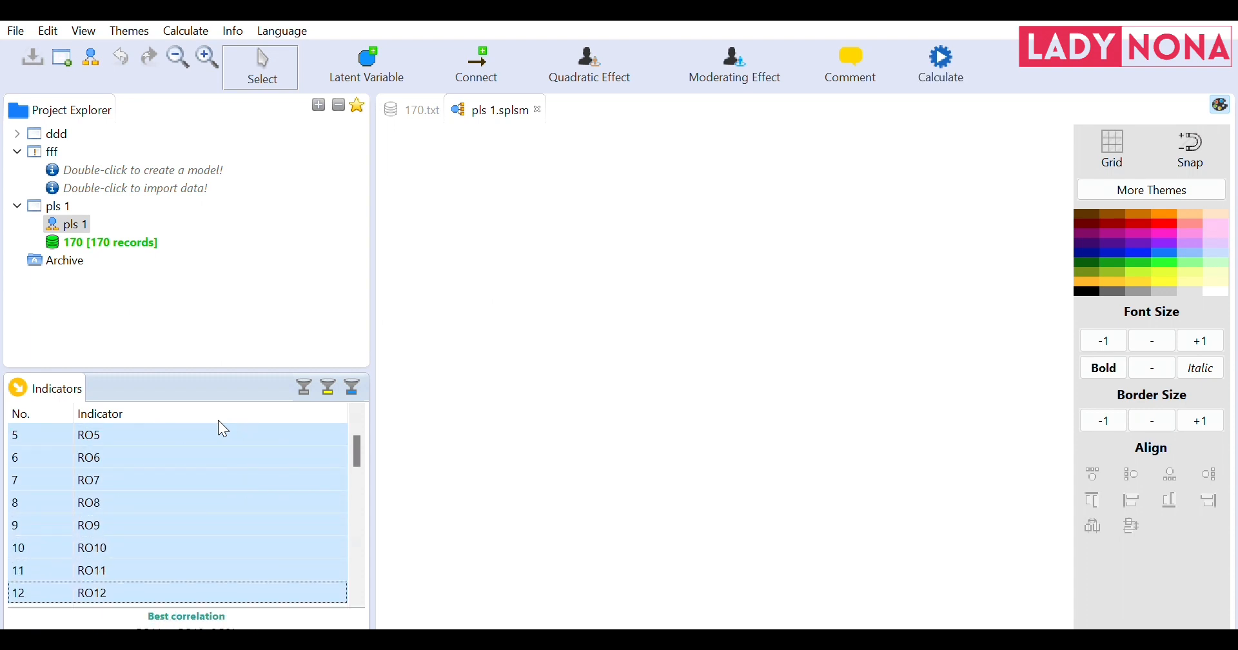
{"action": "key", "text": "shift+Down"}
{"action": "key", "text": "shift+Down"}
{"action": "key", "text": "shift+Up"}
{"action": "key", "text": "shift+Up"}
{"action": "key", "text": "shift+Up"}
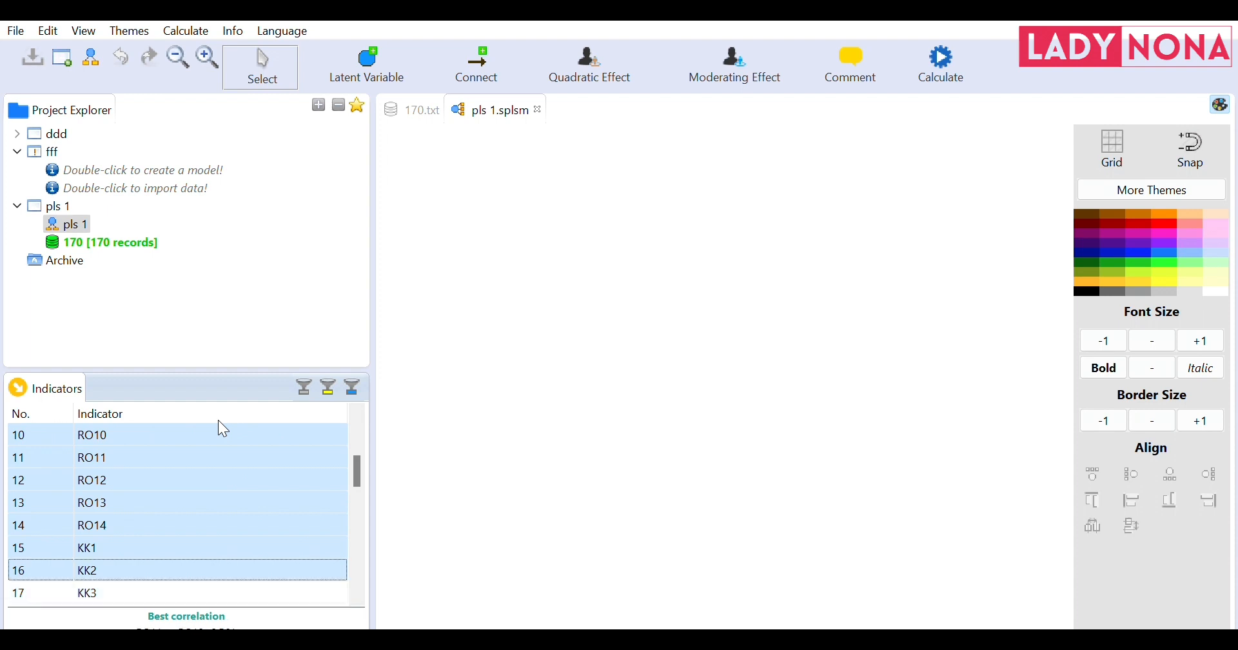
{"action": "left_click_drag", "start_coordinate": [187, 474], "coordinate": [531, 322]}
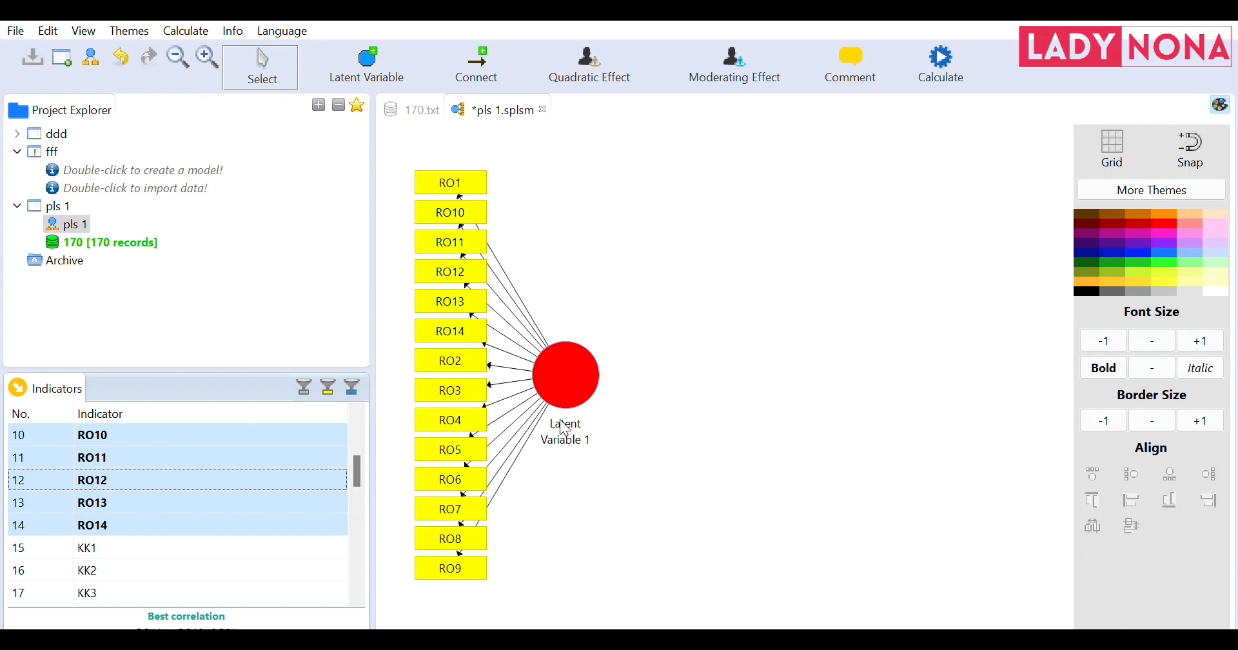
Step: Select indicators KK1 to KK19 and place them as a second latent variable to the right of the first
{"action": "left_click", "coordinate": [125, 539]}
{"action": "key", "text": "shift+Down"}
{"action": "key", "text": "shift+Down"}
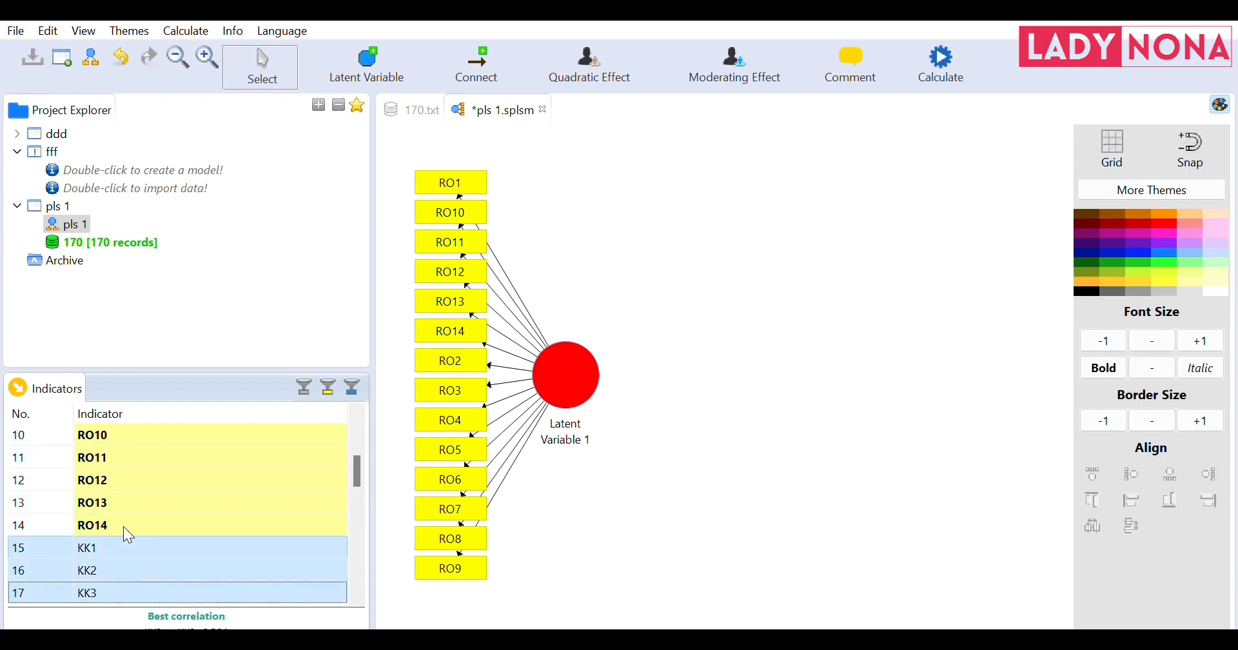
{"action": "key", "text": "shift+Down"}
{"action": "key", "text": "shift+Down"}
{"action": "key", "text": "shift+Down"}
{"action": "key", "text": "shift+Down"}
{"action": "key", "text": "shift+Down"}
{"action": "key", "text": "shift+Down"}
{"action": "key", "text": "shift+Down"}
{"action": "key", "text": "shift+Down"}
{"action": "key", "text": "shift+Down"}
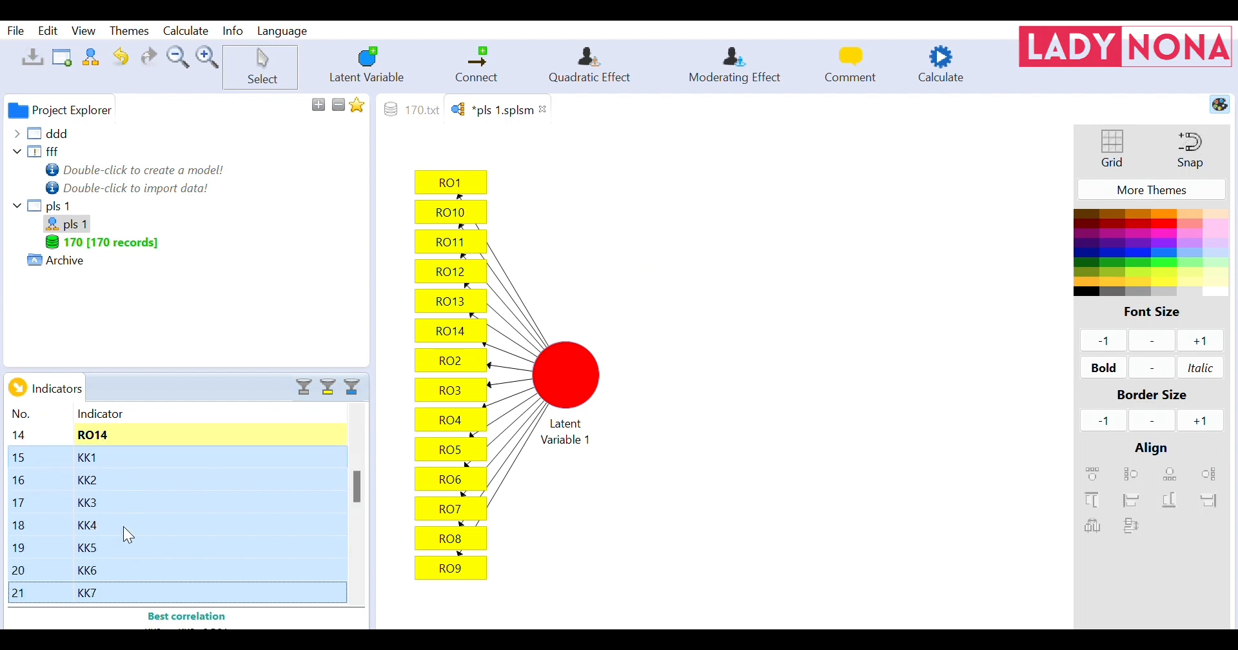
{"action": "key", "text": "shift+Down"}
{"action": "key", "text": "shift+Down"}
{"action": "key", "text": "shift+Down"}
{"action": "key", "text": "shift+Down"}
{"action": "key", "text": "shift+Down"}
{"action": "key", "text": "shift+Down"}
{"action": "key", "text": "shift+Down"}
{"action": "key", "text": "shift+Down"}
{"action": "key", "text": "shift+Down"}
{"action": "key", "text": "shift+Down"}
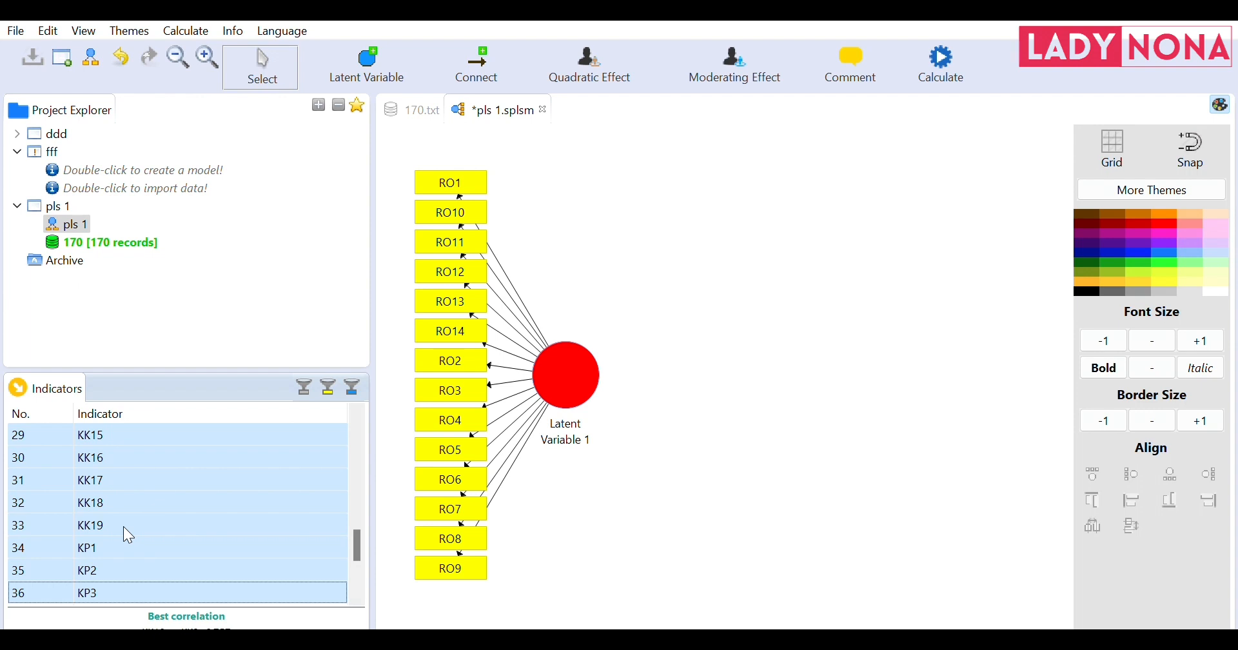
{"action": "key", "text": "shift+Up"}
{"action": "key", "text": "shift+Up"}
{"action": "key", "text": "shift+Up"}
{"action": "left_click_drag", "start_coordinate": [119, 502], "coordinate": [860, 202]}
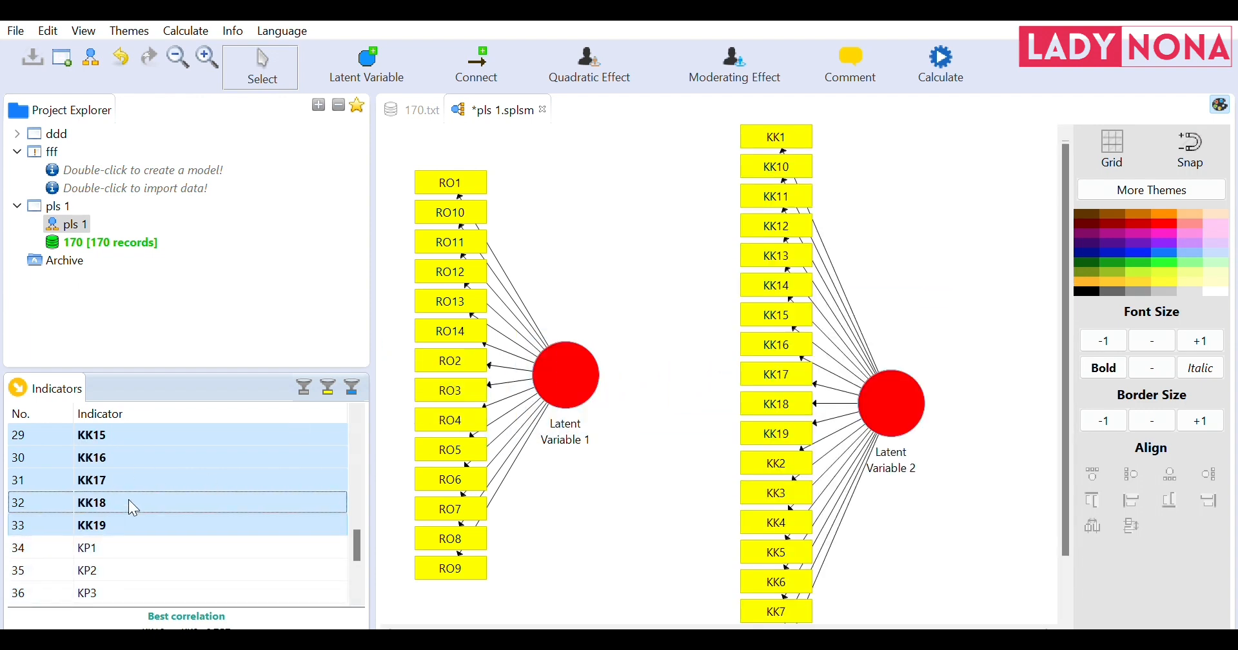
Step: Select indicators KP1 to KP10 and place them as a third latent variable on the right side of the model
{"action": "key", "text": "Down"}
{"action": "key", "text": "shift+Down"}
{"action": "key", "text": "shift+Down"}
{"action": "key", "text": "shift+Down"}
{"action": "key", "text": "shift+Down"}
{"action": "key", "text": "shift+Down"}
{"action": "key", "text": "shift+Down"}
{"action": "key", "text": "shift+Down"}
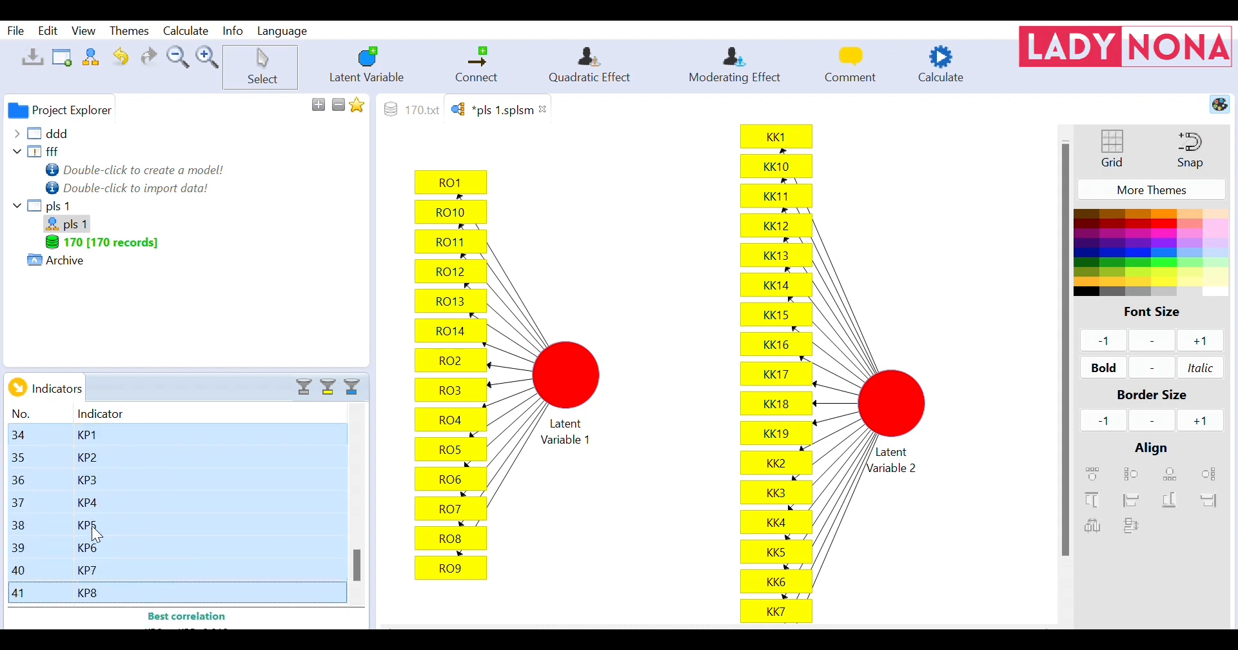
{"action": "key", "text": "shift+Down"}
{"action": "key", "text": "shift+Down"}
{"action": "left_click_drag", "start_coordinate": [95, 539], "coordinate": [945, 251]}
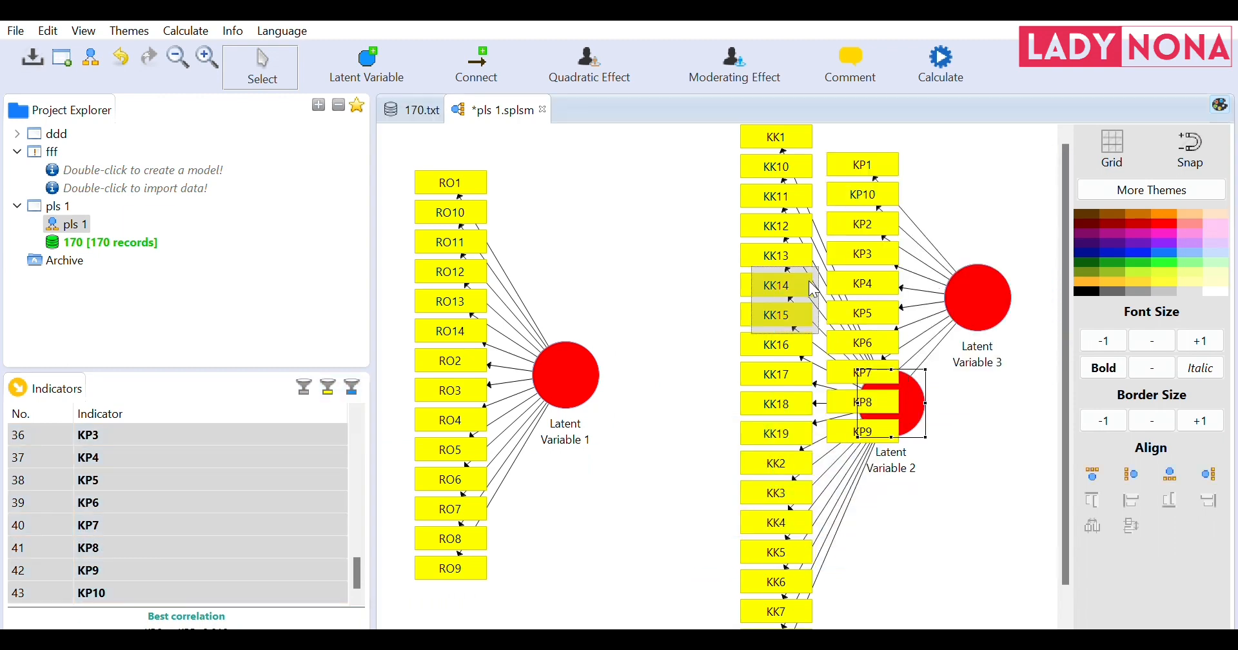
Step: Move Latent Variable 2 below and between the other two, and place KK1, KK10, KK11, KK12 and KK13 to its lower right
{"action": "left_click_drag", "start_coordinate": [813, 290], "coordinate": [763, 562]}
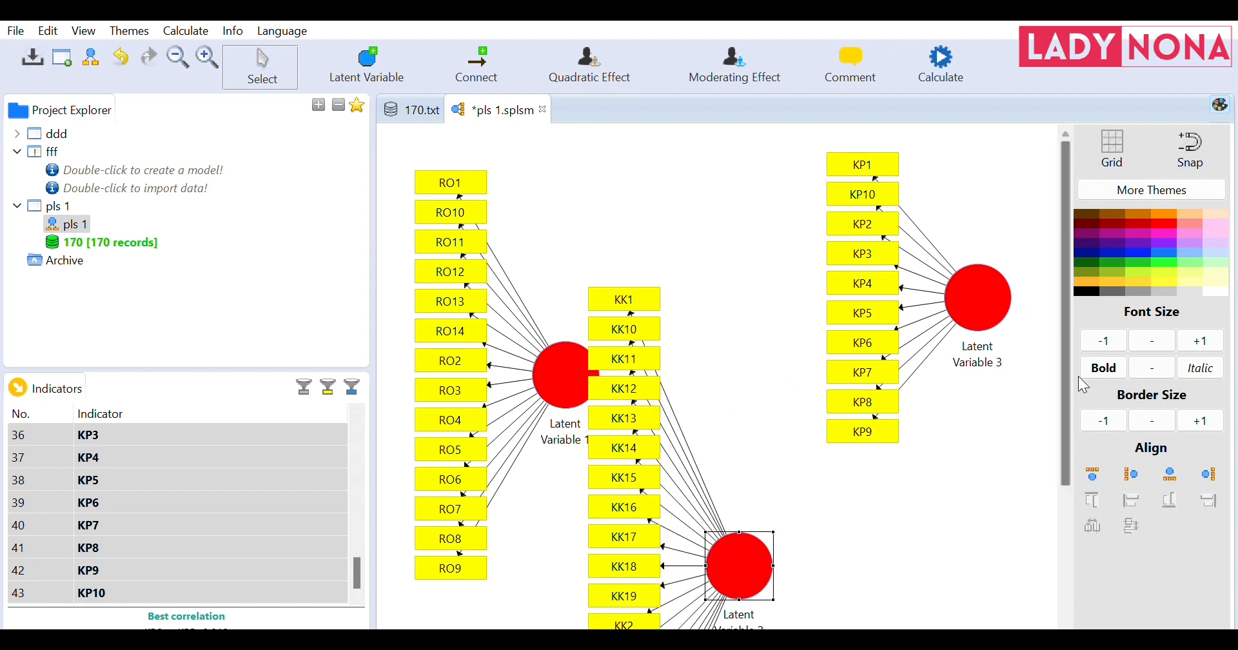
{"action": "left_click_drag", "start_coordinate": [1066, 387], "coordinate": [1064, 477]}
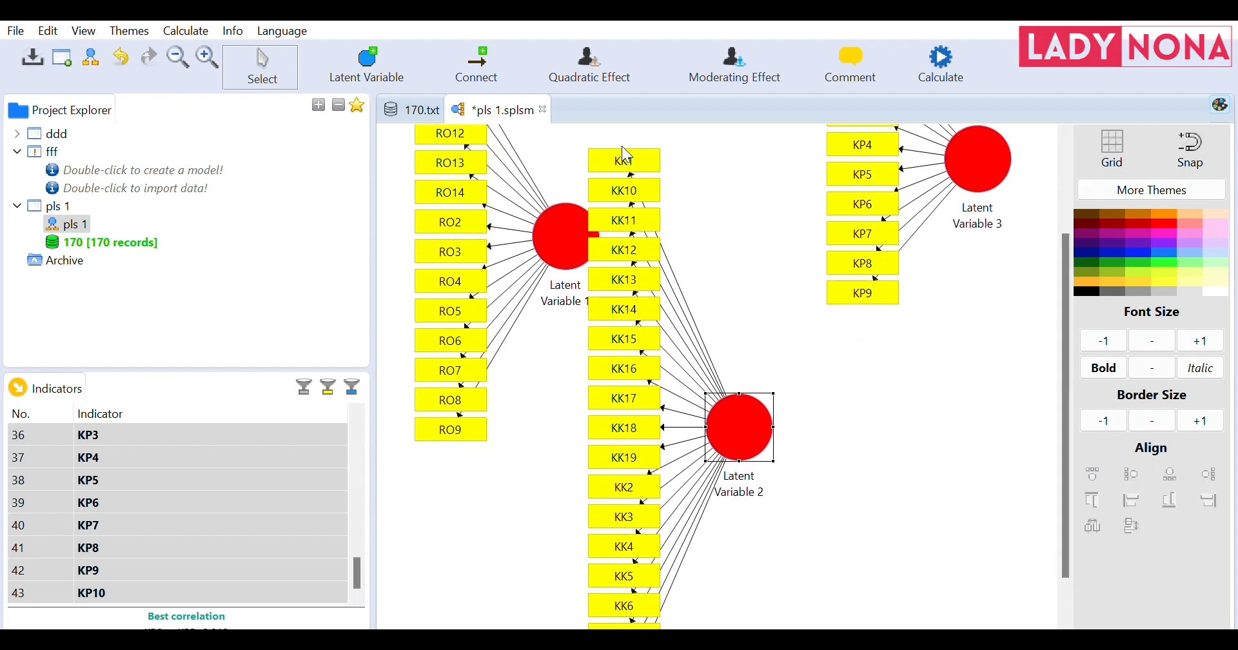
{"action": "left_click_drag", "start_coordinate": [627, 156], "coordinate": [1001, 511]}
{"action": "left_click_drag", "start_coordinate": [659, 188], "coordinate": [1025, 475]}
{"action": "left_click_drag", "start_coordinate": [639, 199], "coordinate": [1017, 537]}
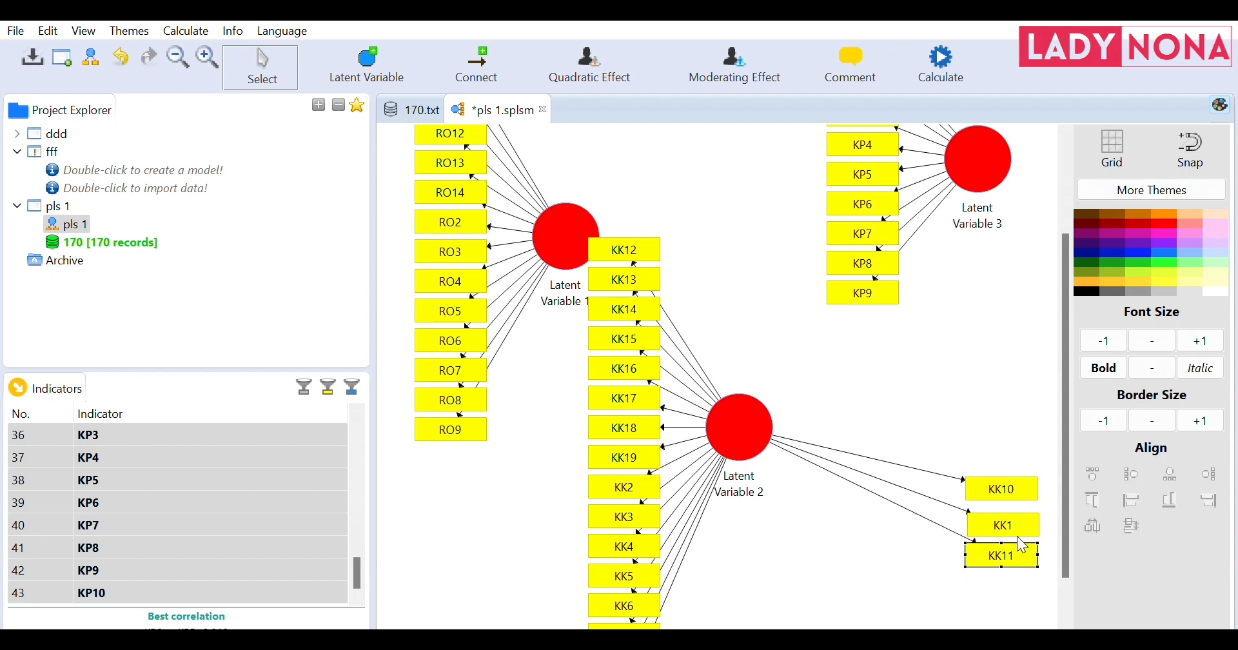
{"action": "left_click_drag", "start_coordinate": [593, 257], "coordinate": [987, 582]}
{"action": "left_click_drag", "start_coordinate": [651, 277], "coordinate": [943, 583]}
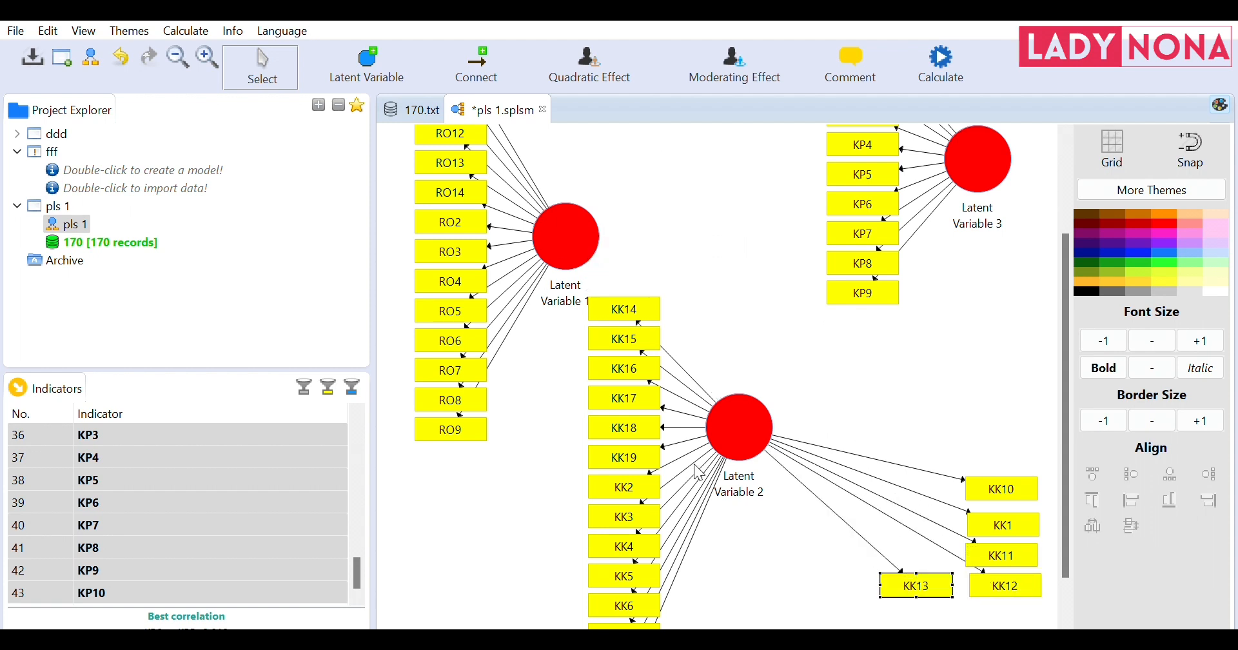
{"action": "left_click", "coordinate": [627, 310]}
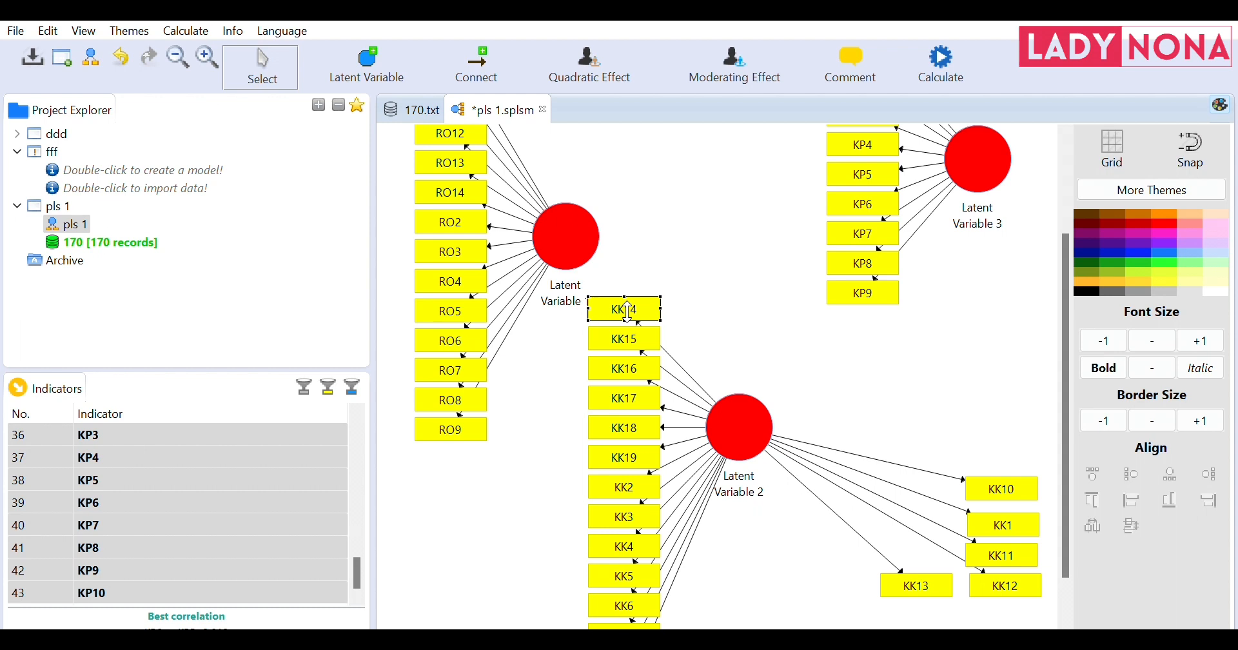
{"action": "left_click_drag", "start_coordinate": [626, 311], "coordinate": [782, 522]}
{"action": "left_click", "coordinate": [482, 468]}
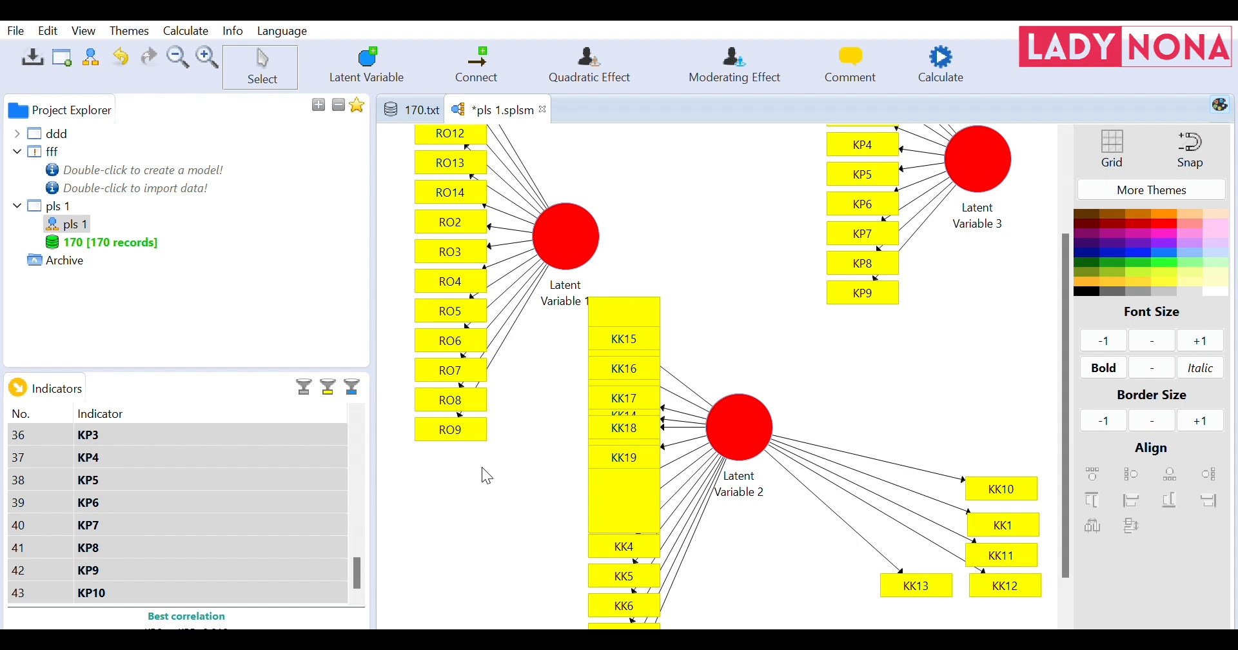
{"action": "key", "text": "ctrl+z"}
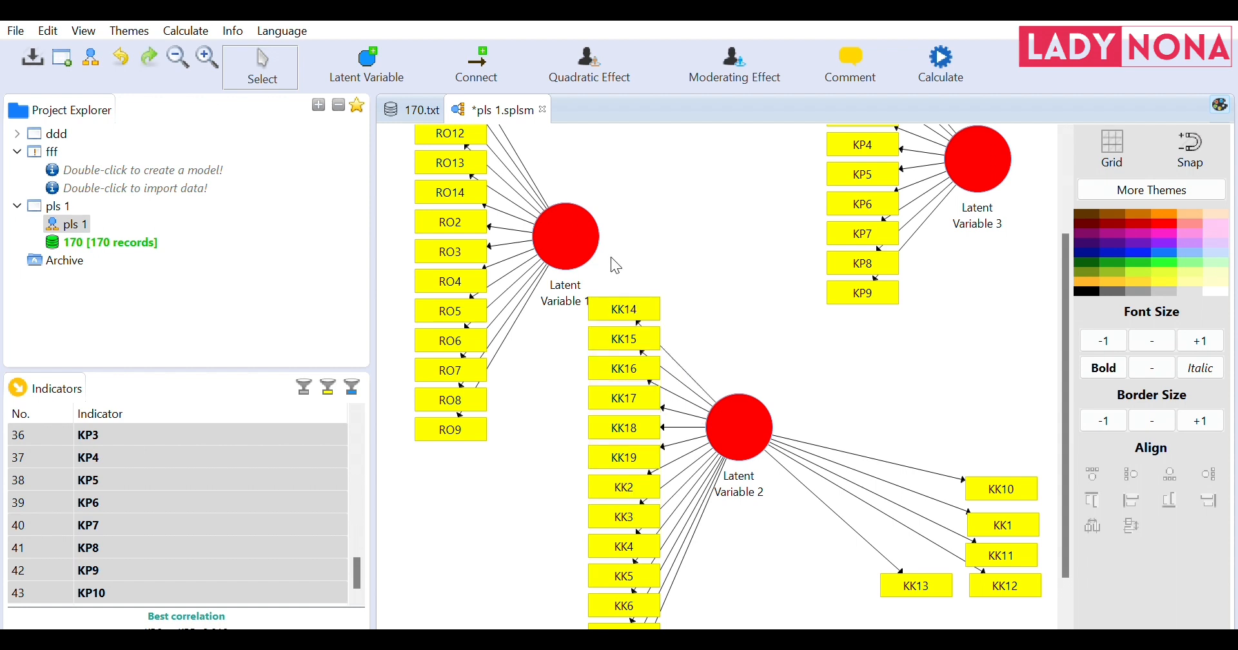
Step: Move KK14 and KK15 below Latent Variable 2 and stack KK16, KK17 and KK18 above KK10 on its right side
{"action": "left_click_drag", "start_coordinate": [619, 309], "coordinate": [824, 569]}
{"action": "left_click_drag", "start_coordinate": [653, 337], "coordinate": [769, 576]}
{"action": "left_click_drag", "start_coordinate": [638, 358], "coordinate": [1007, 436]}
{"action": "left_click_drag", "start_coordinate": [638, 390], "coordinate": [1012, 408]}
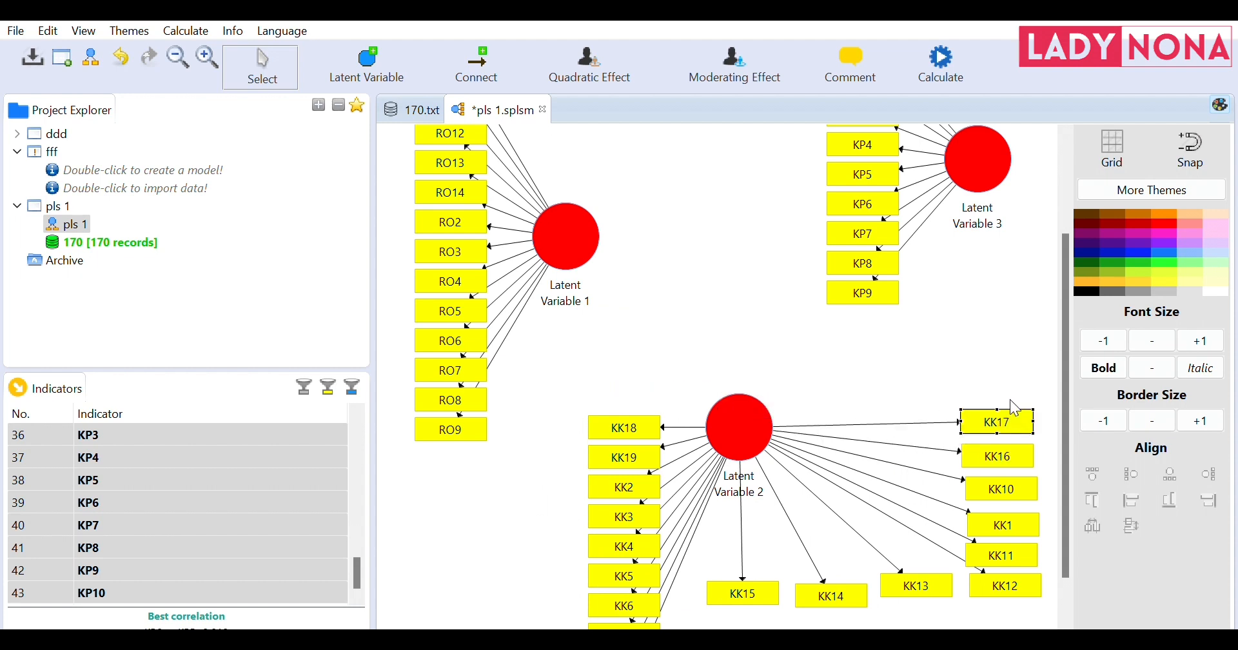
{"action": "left_click_drag", "start_coordinate": [616, 419], "coordinate": [977, 365]}
Step: Stack KK19, KK2, KK3, KK4 and KK7 upward to the left of Latent Variable 2, and place KK5 and KK6 in the row below it
{"action": "mouse_move", "coordinate": [616, 451]}
{"action": "left_mouse_down"}
{"action": "mouse_move", "coordinate": [616, 367]}
{"action": "mouse_move", "coordinate": [551, 565]}
{"action": "mouse_move", "coordinate": [488, 570]}
{"action": "left_mouse_up"}
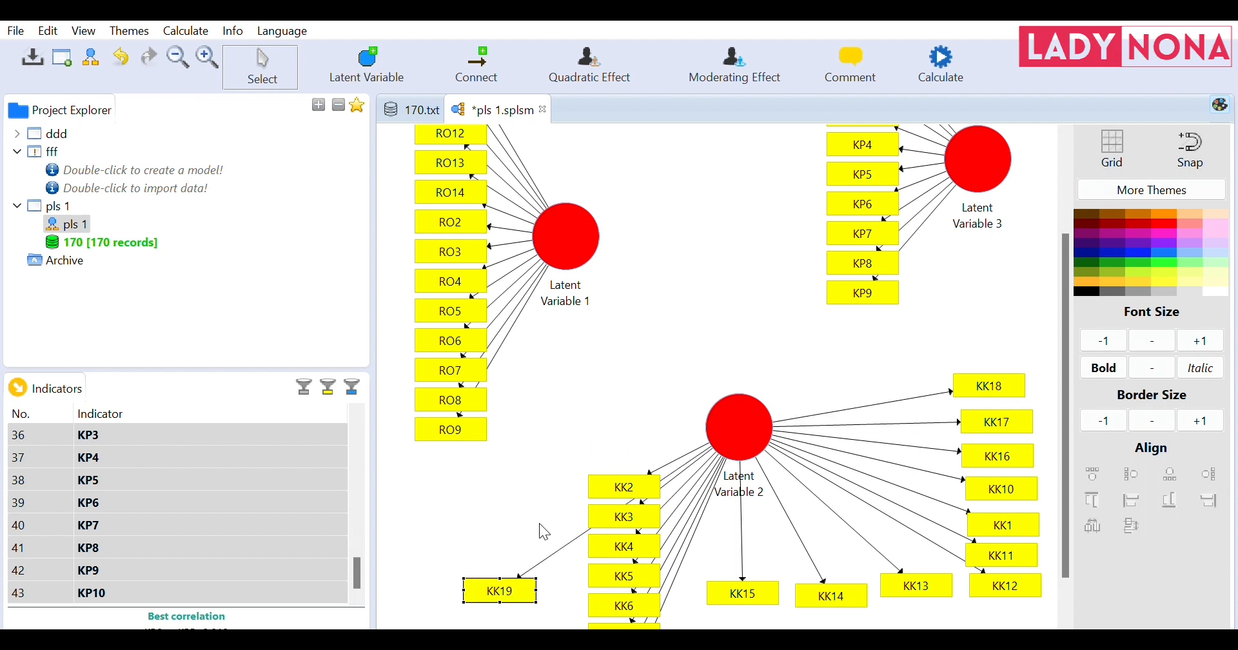
{"action": "left_click_drag", "start_coordinate": [601, 475], "coordinate": [475, 543]}
{"action": "left_click_drag", "start_coordinate": [608, 513], "coordinate": [481, 508]}
{"action": "left_click_drag", "start_coordinate": [606, 541], "coordinate": [482, 469]}
{"action": "left_click_drag", "start_coordinate": [605, 547], "coordinate": [566, 563]}
{"action": "left_click_drag", "start_coordinate": [632, 598], "coordinate": [682, 567]}
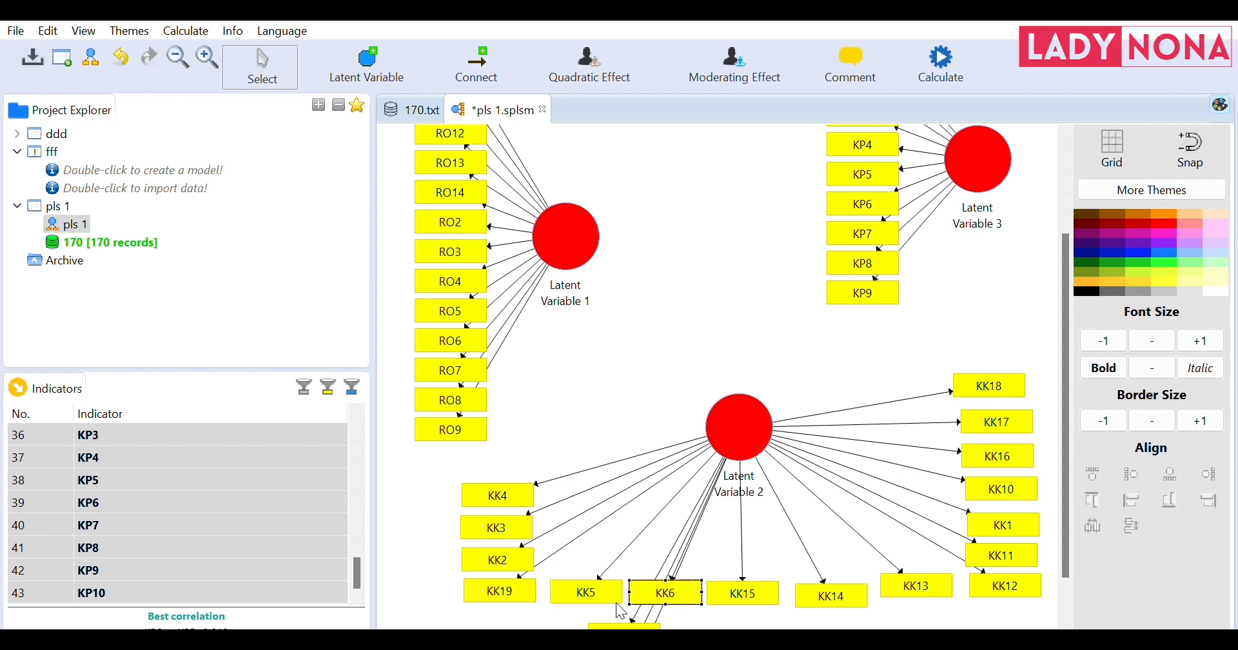
{"action": "left_click_drag", "start_coordinate": [617, 624], "coordinate": [482, 448]}
{"action": "left_click_drag", "start_coordinate": [698, 407], "coordinate": [734, 405]}
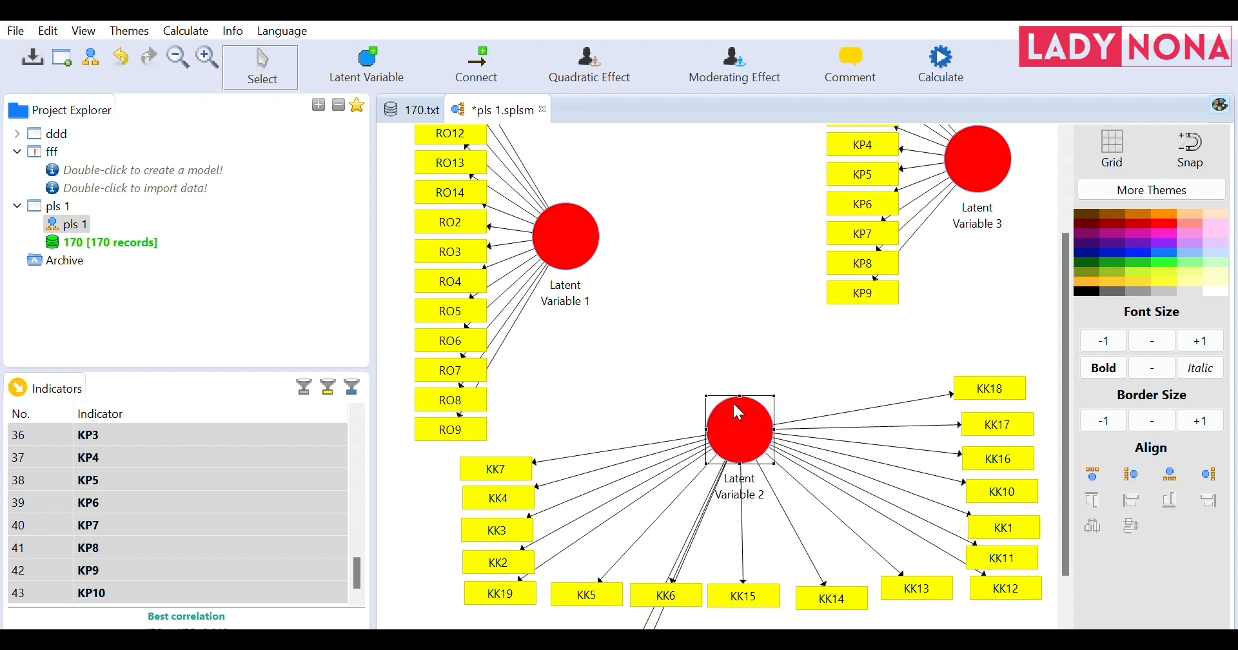
Step: Move KK6 and KK13 above KK18, and shift KK14 and KK15 right along the row below Latent Variable 2
{"action": "left_click_drag", "start_coordinate": [670, 586], "coordinate": [989, 337]}
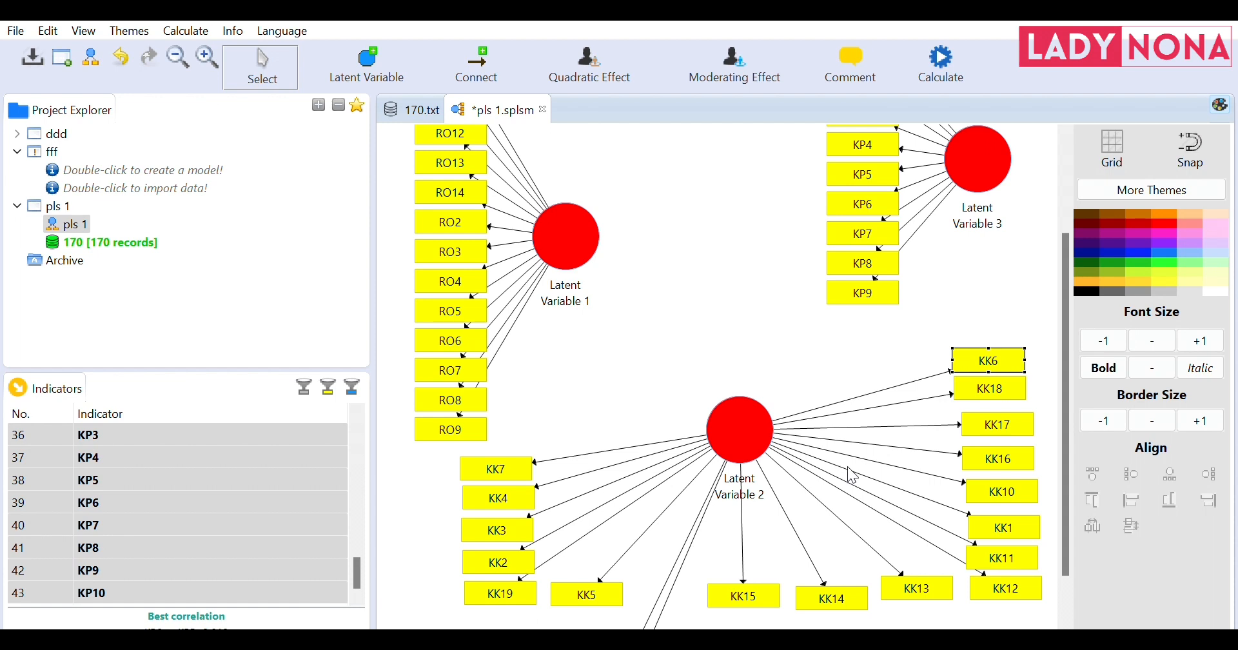
{"action": "left_click_drag", "start_coordinate": [914, 577], "coordinate": [984, 303]}
{"action": "left_click_drag", "start_coordinate": [838, 588], "coordinate": [922, 582]}
{"action": "left_click_drag", "start_coordinate": [747, 582], "coordinate": [843, 584]}
Step: Move KK8 and KK9 into the gap between KK5 and KK15 in the row below Latent Variable 2
{"action": "left_click_drag", "start_coordinate": [1061, 434], "coordinate": [1061, 535]}
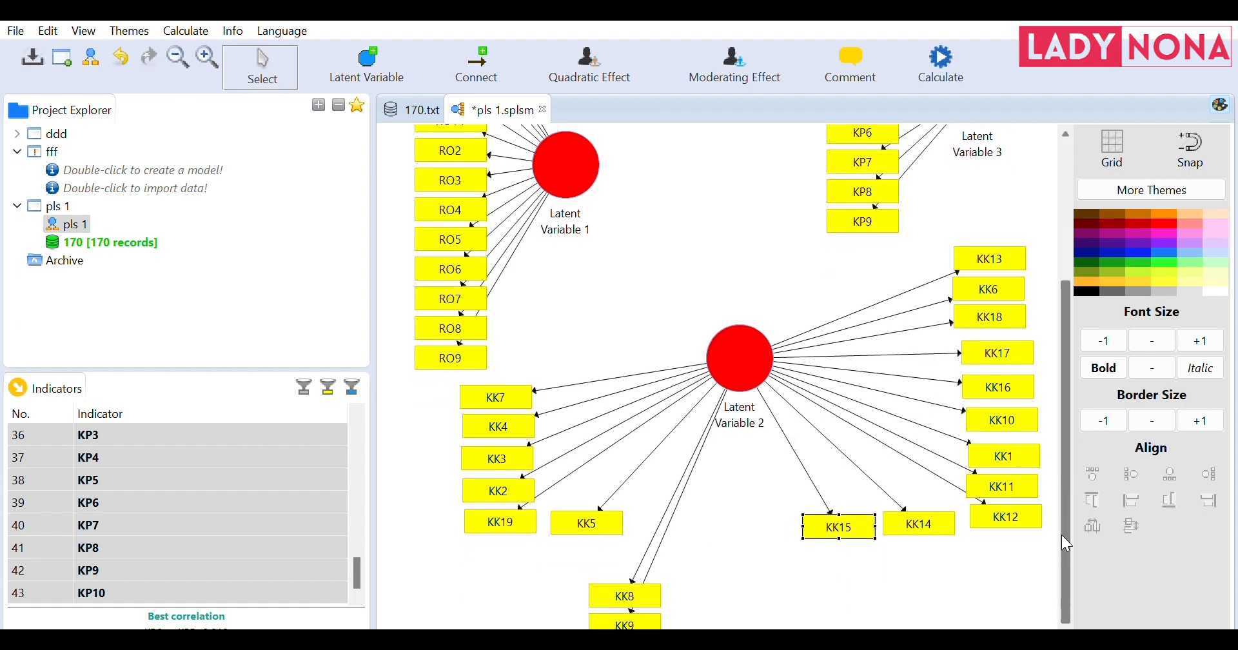
{"action": "left_click_drag", "start_coordinate": [613, 582], "coordinate": [745, 513]}
{"action": "left_click_drag", "start_coordinate": [624, 617], "coordinate": [674, 522]}
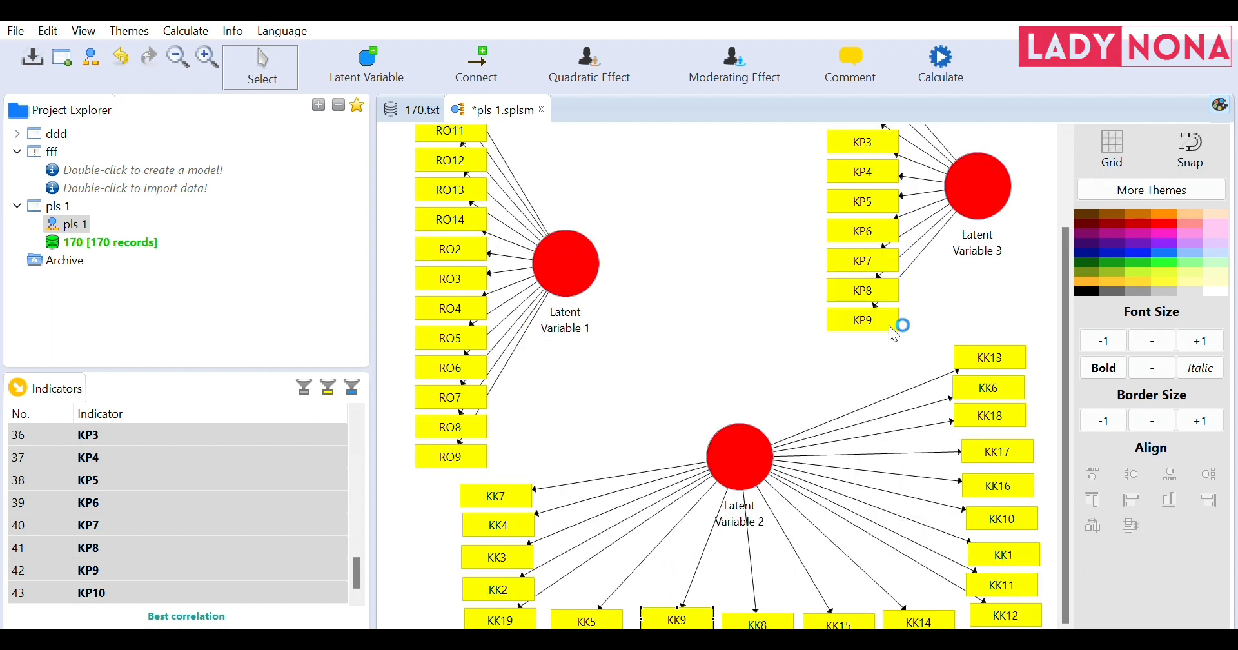
Step: Move Latent Variable 3 left toward Latent Variable 1 and place its KP indicators on its right side
{"action": "left_click_drag", "start_coordinate": [975, 165], "coordinate": [834, 187]}
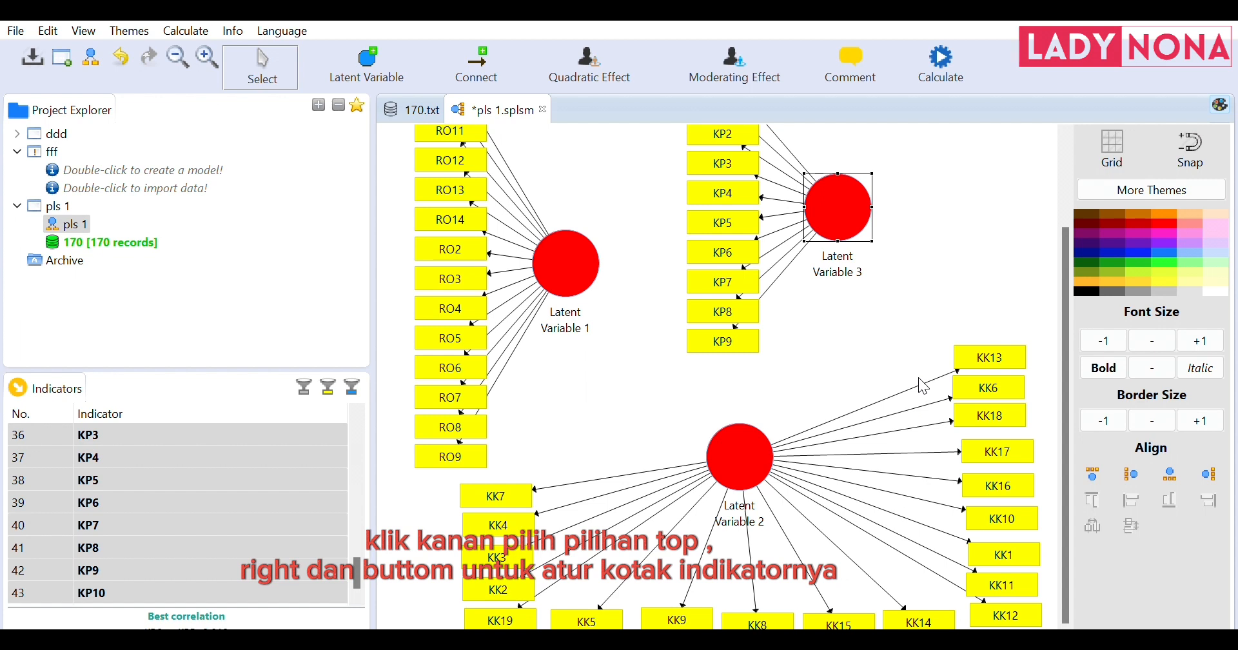
{"action": "key", "text": "d"}
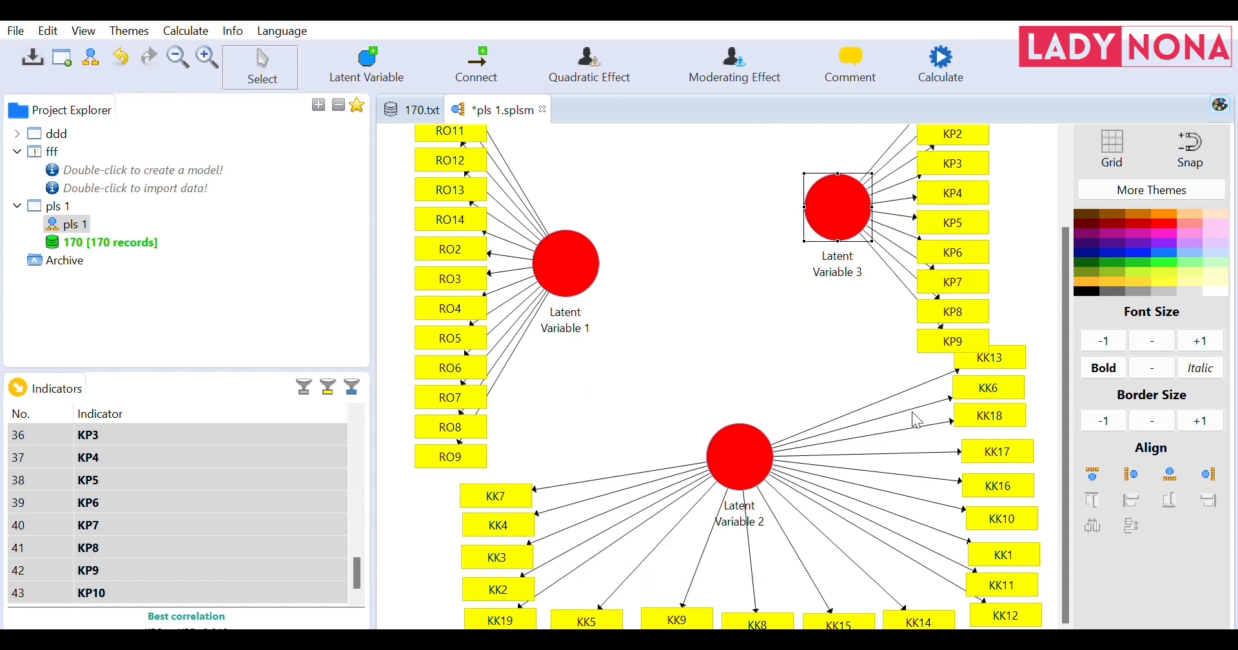
{"action": "left_click_drag", "start_coordinate": [865, 191], "coordinate": [785, 207]}
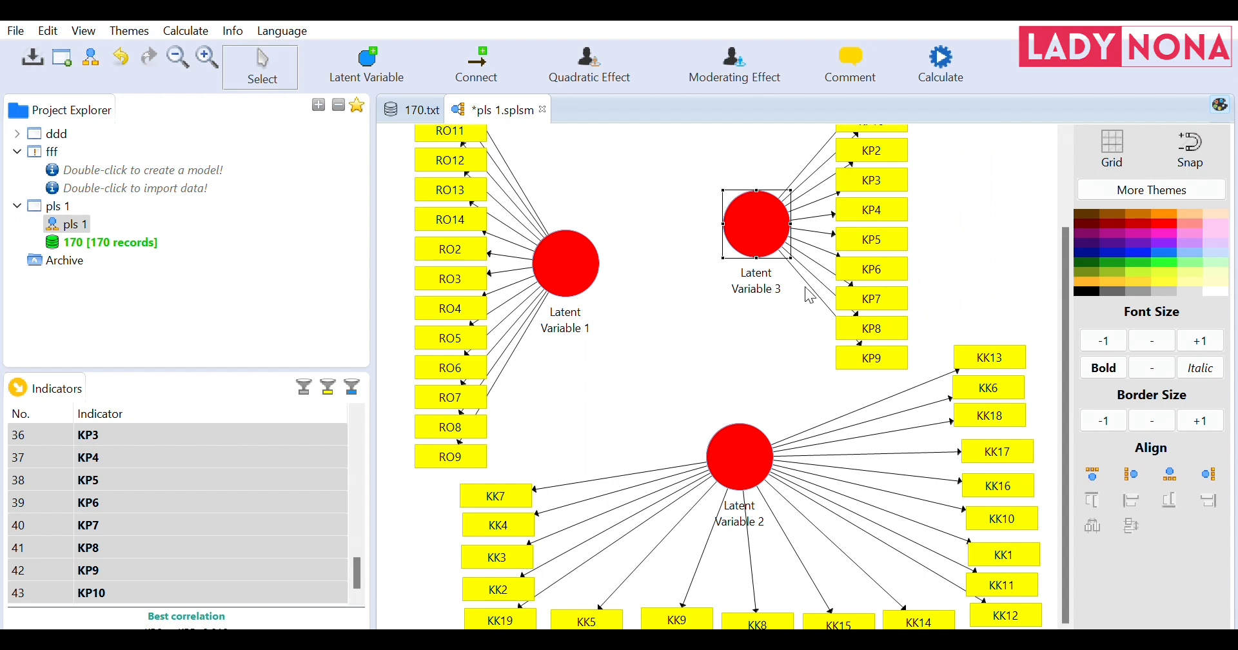
Step: Move Latent Variable 3 up and right with its KP indicators on its right side, and shift Latent Variable 2 slightly down and left
{"action": "left_click", "coordinate": [798, 358]}
{"action": "left_click_drag", "start_coordinate": [761, 203], "coordinate": [842, 227]}
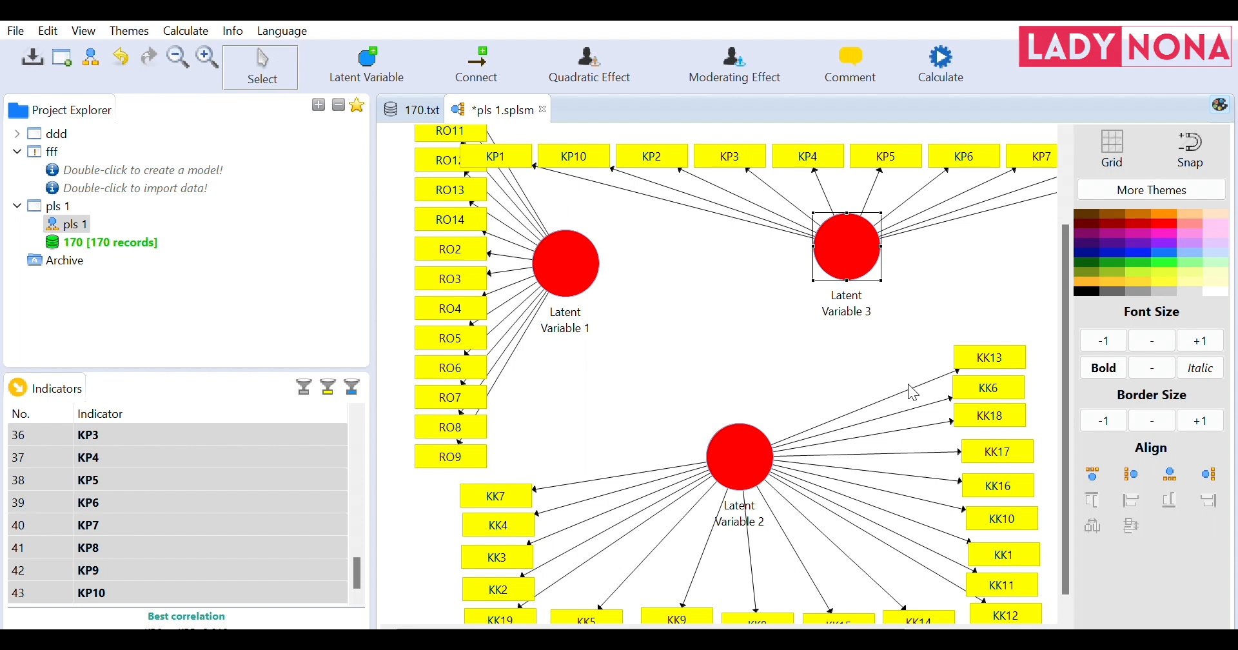
{"action": "left_click", "coordinate": [918, 429]}
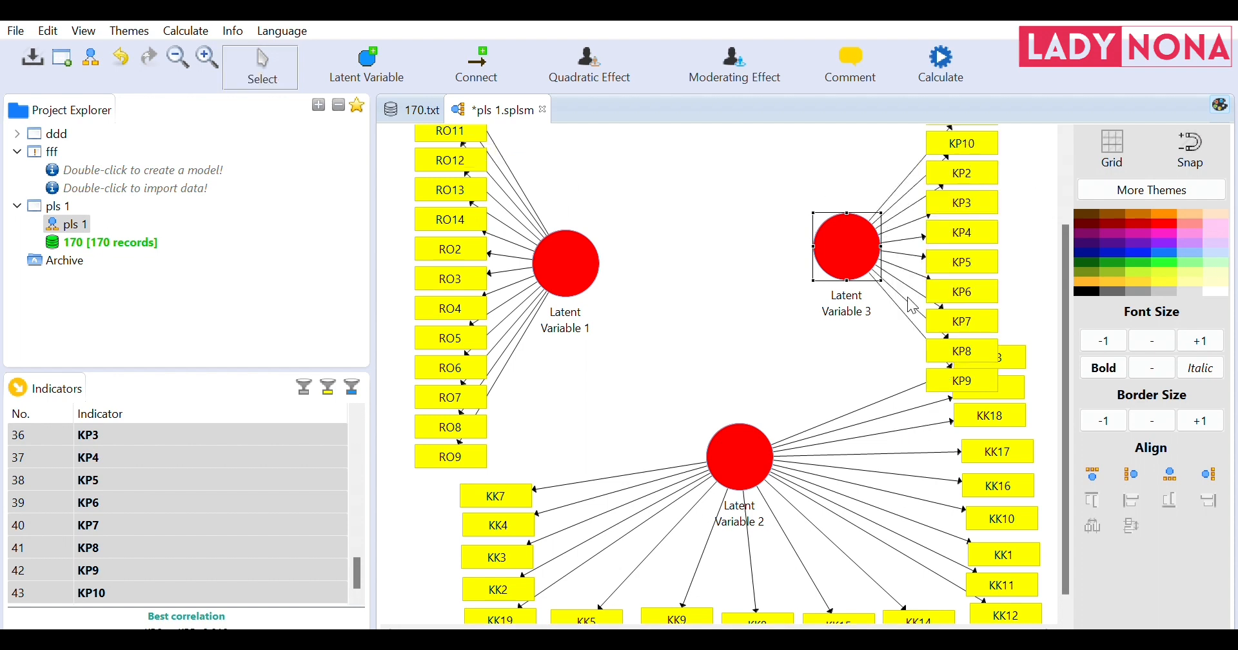
{"action": "left_click", "coordinate": [690, 187]}
{"action": "left_click_drag", "start_coordinate": [841, 240], "coordinate": [791, 187]}
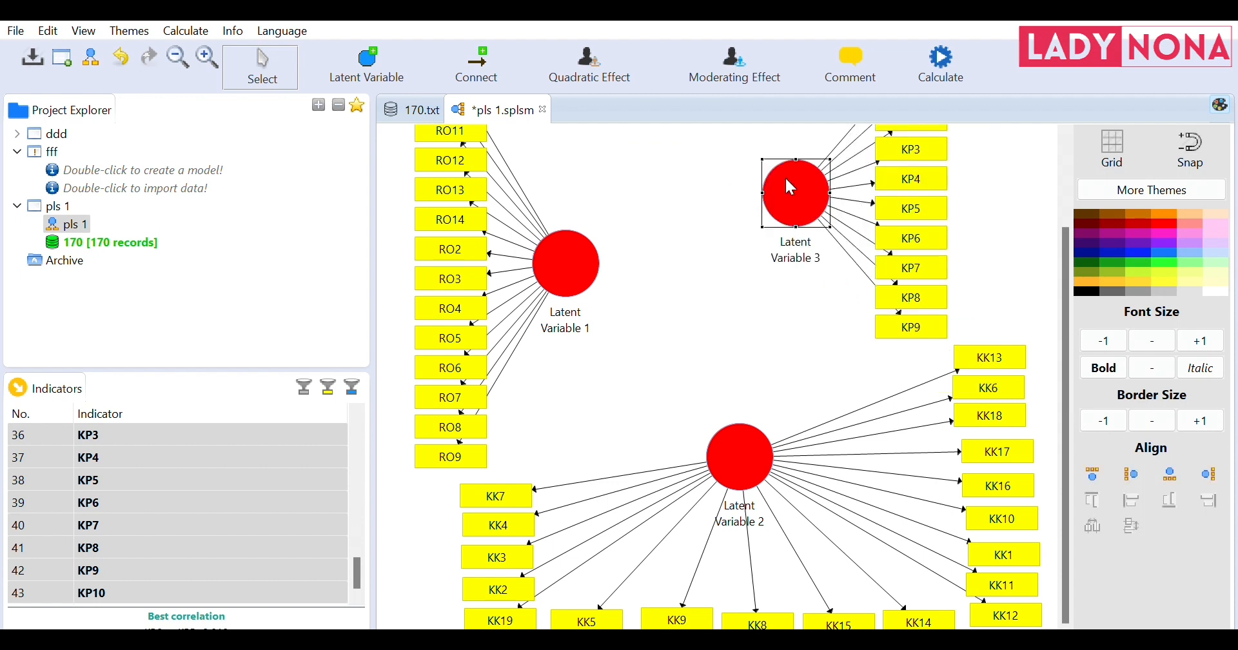
{"action": "left_click", "coordinate": [560, 296]}
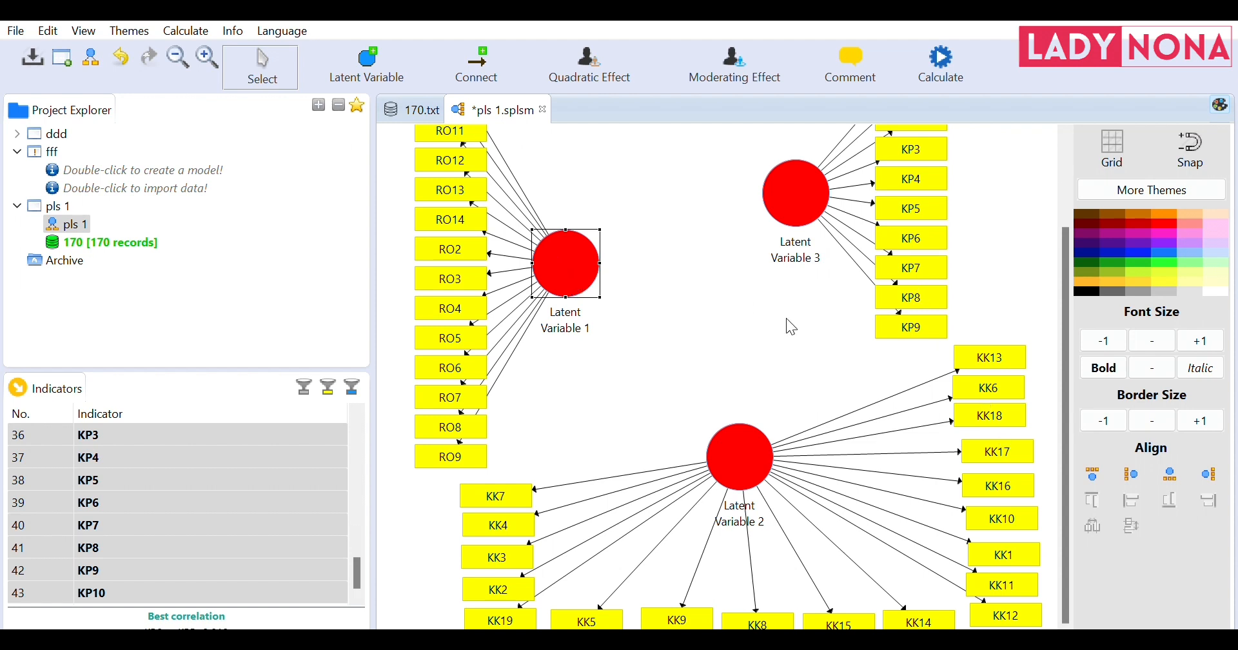
{"action": "left_click_drag", "start_coordinate": [755, 428], "coordinate": [736, 447]}
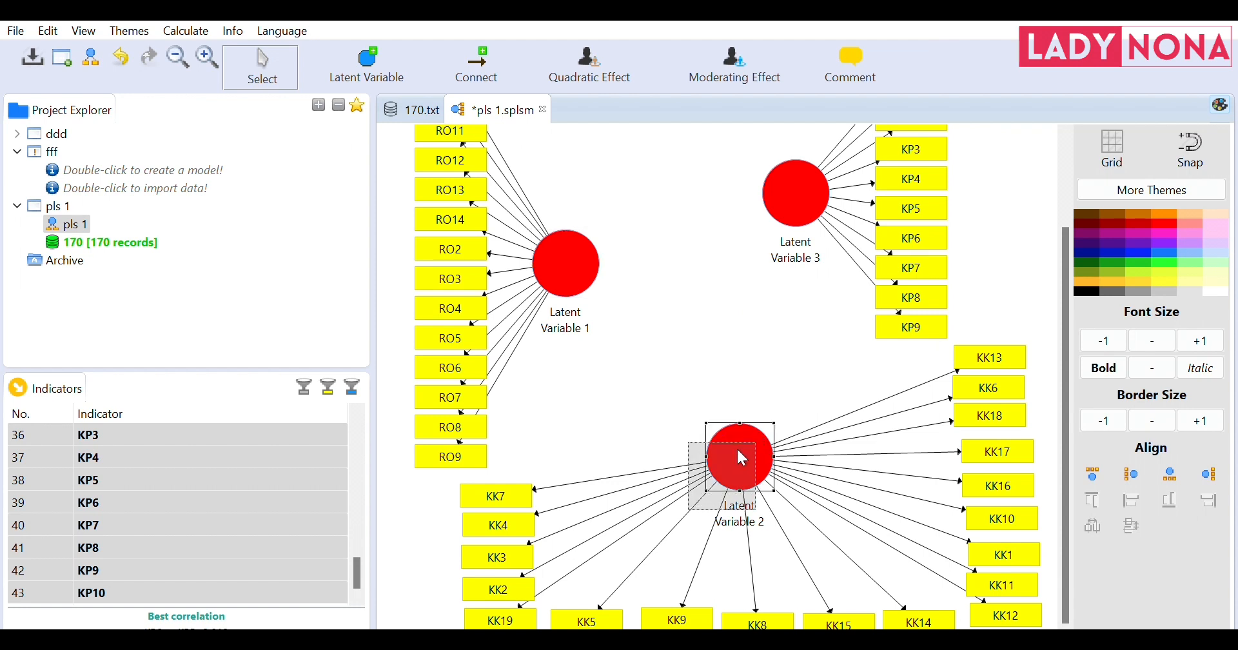
Step: Rename Latent Variable 1 as X, Latent Variable 3 as Y1, and Latent Variable 2 as Y2
{"action": "left_click", "coordinate": [559, 262]}
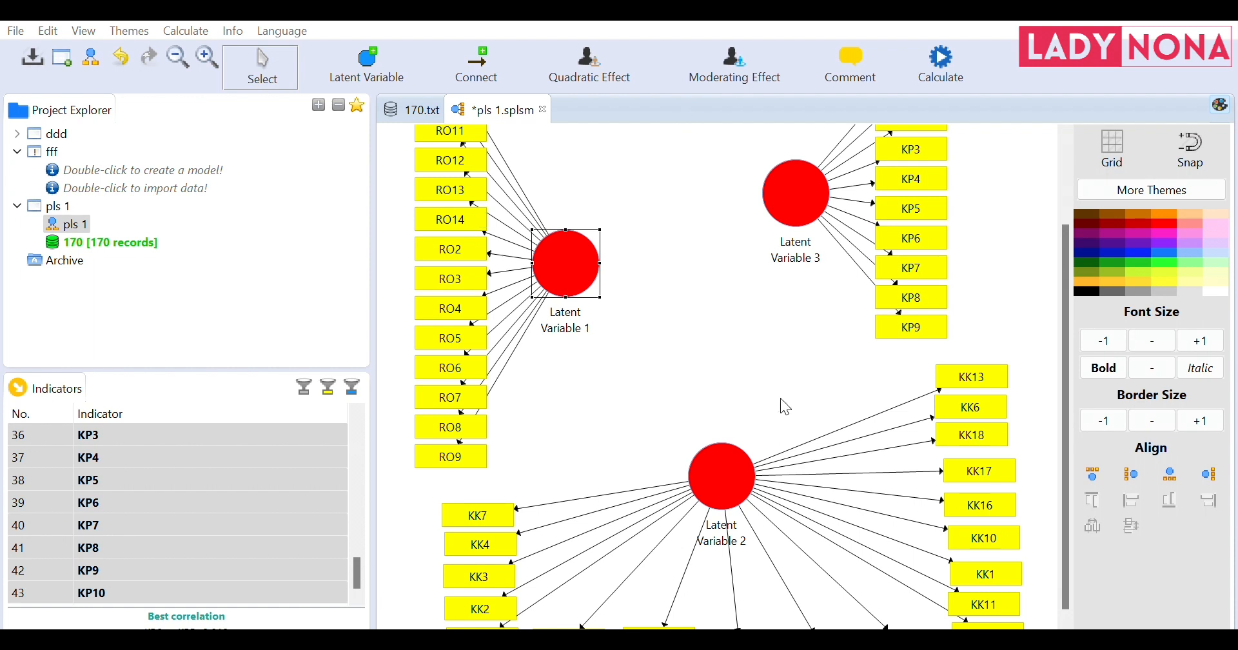
{"action": "type", "text": "X"}
{"action": "left_click", "coordinate": [801, 200]}
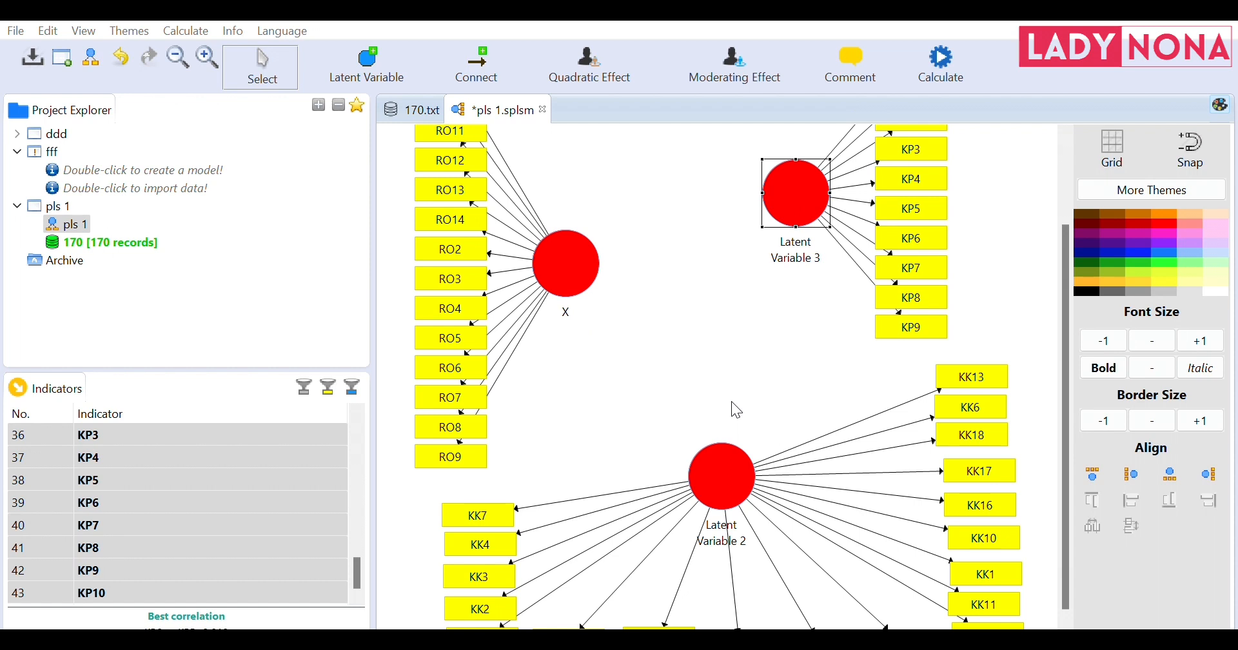
{"action": "key", "text": "Return"}
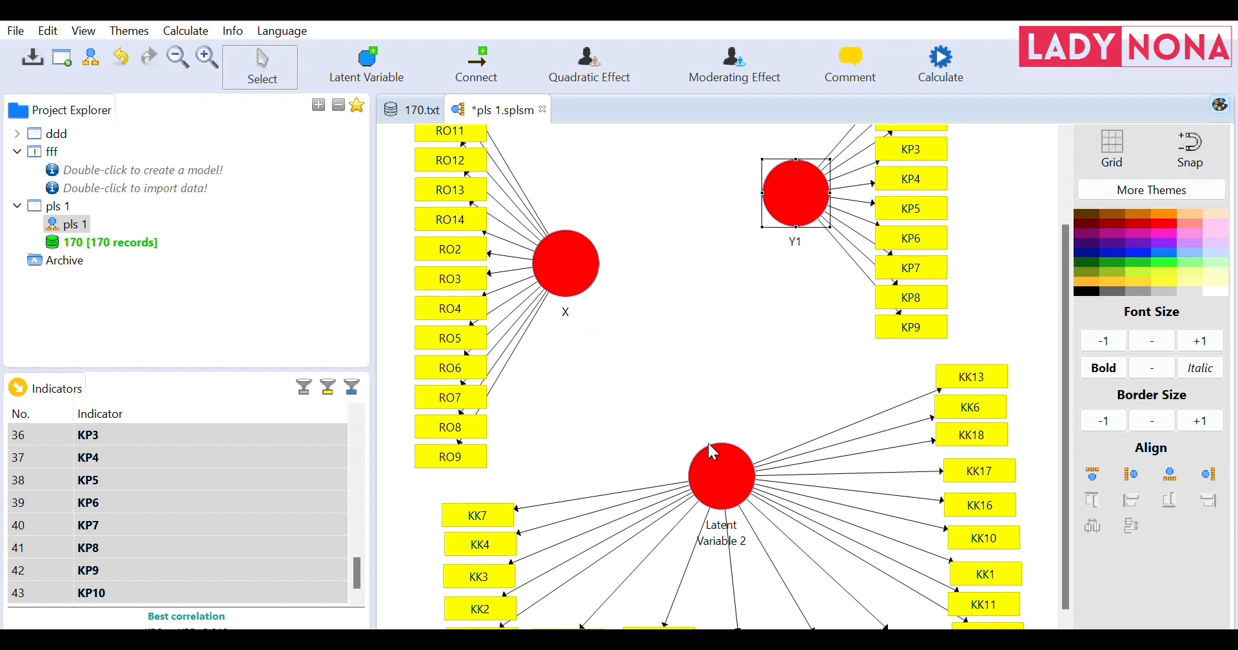
{"action": "left_click", "coordinate": [710, 473]}
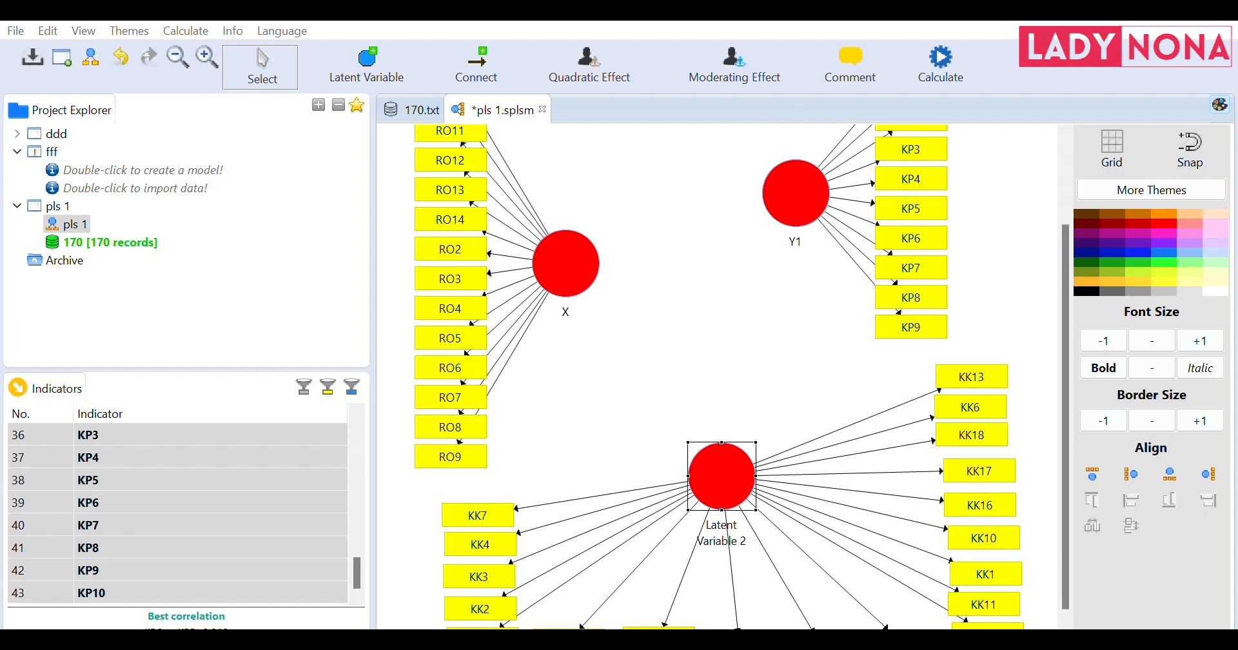
{"action": "left_click", "coordinate": [765, 411]}
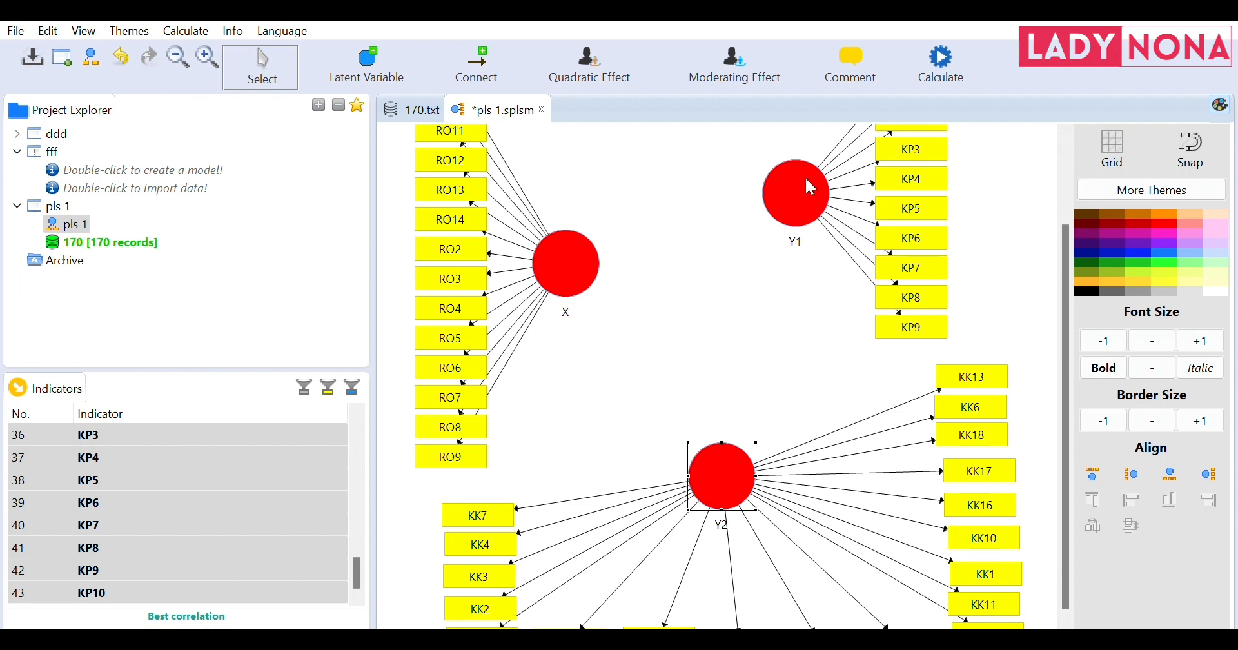
{"action": "left_click", "coordinate": [701, 187]}
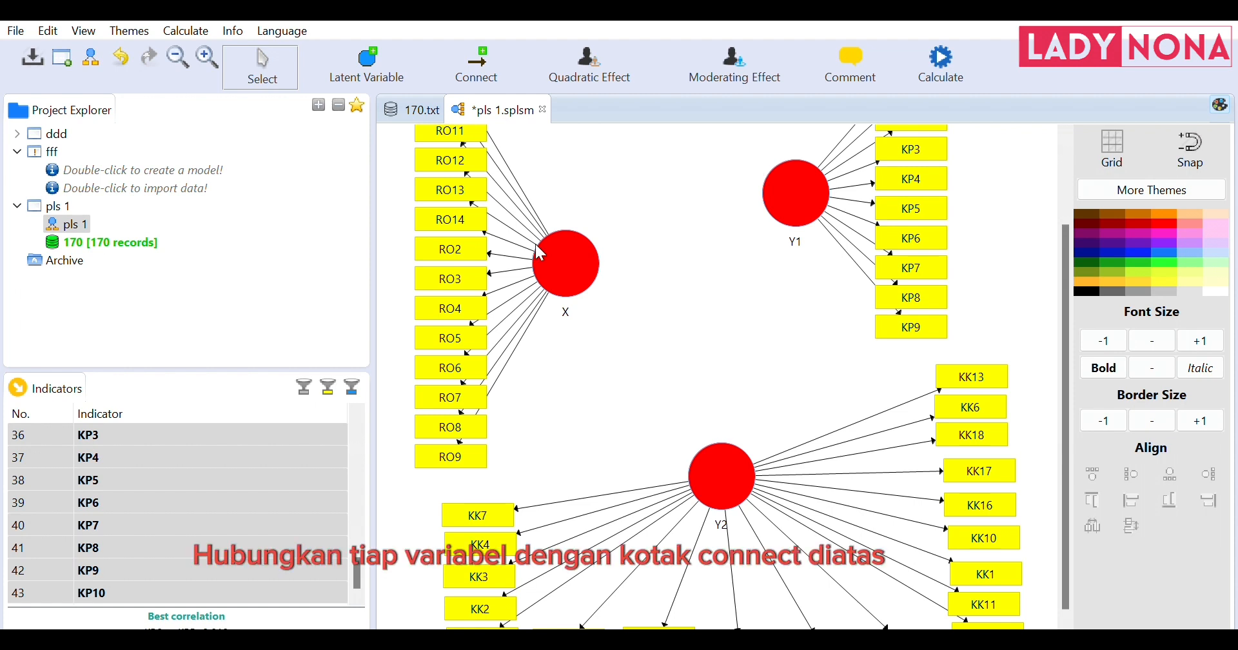
{"action": "left_click", "coordinate": [370, 55]}
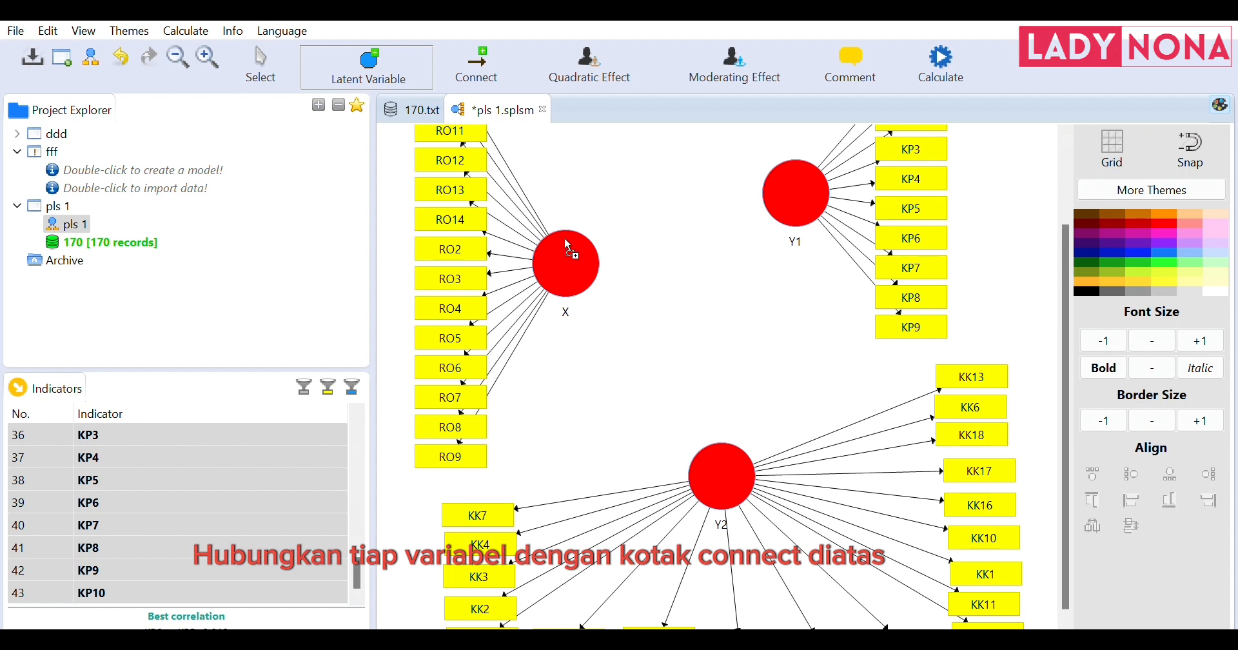
{"action": "left_click_drag", "start_coordinate": [565, 239], "coordinate": [752, 227]}
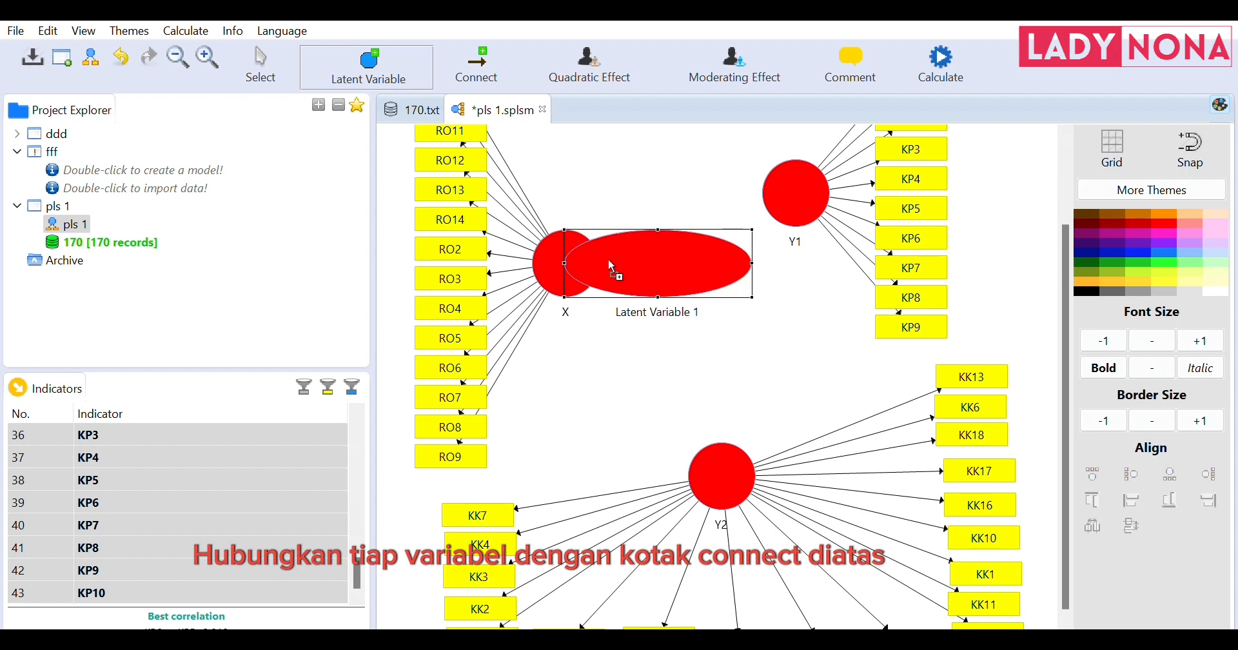
{"action": "key", "text": "Delete"}
Step: Connect X to Y1, X to Y2, and Y1 to Y2 with structural paths
{"action": "left_click", "coordinate": [483, 52]}
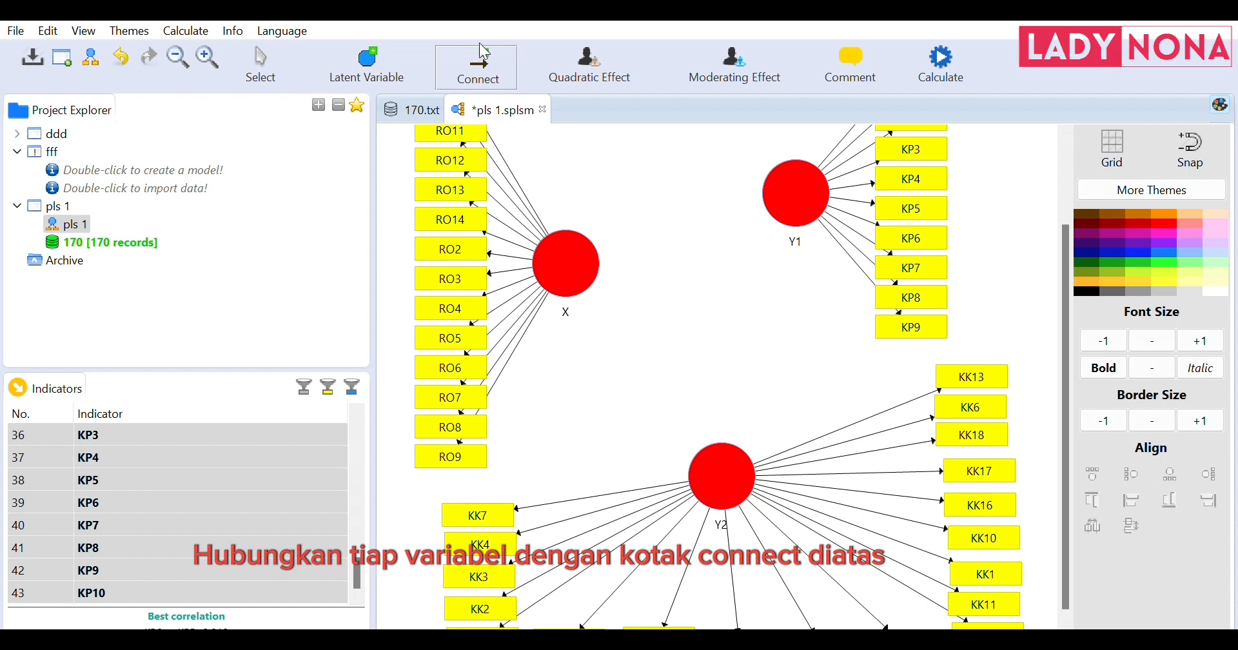
{"action": "left_click", "coordinate": [571, 243]}
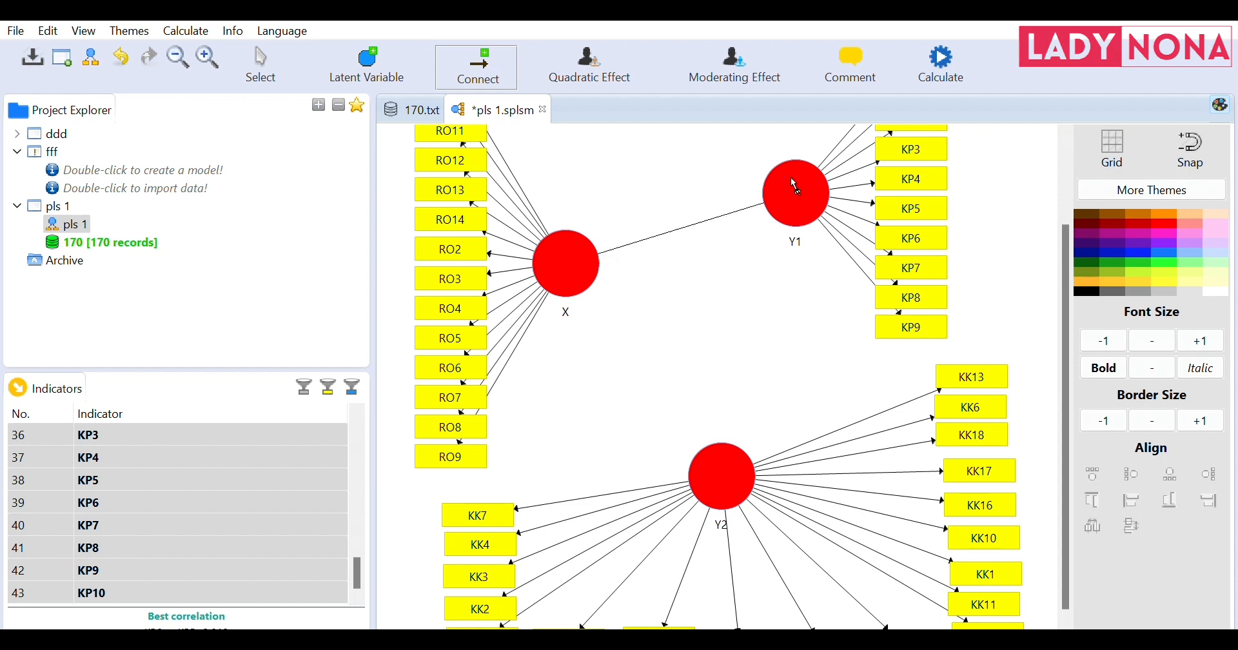
{"action": "left_click", "coordinate": [558, 245]}
{"action": "left_click", "coordinate": [731, 463]}
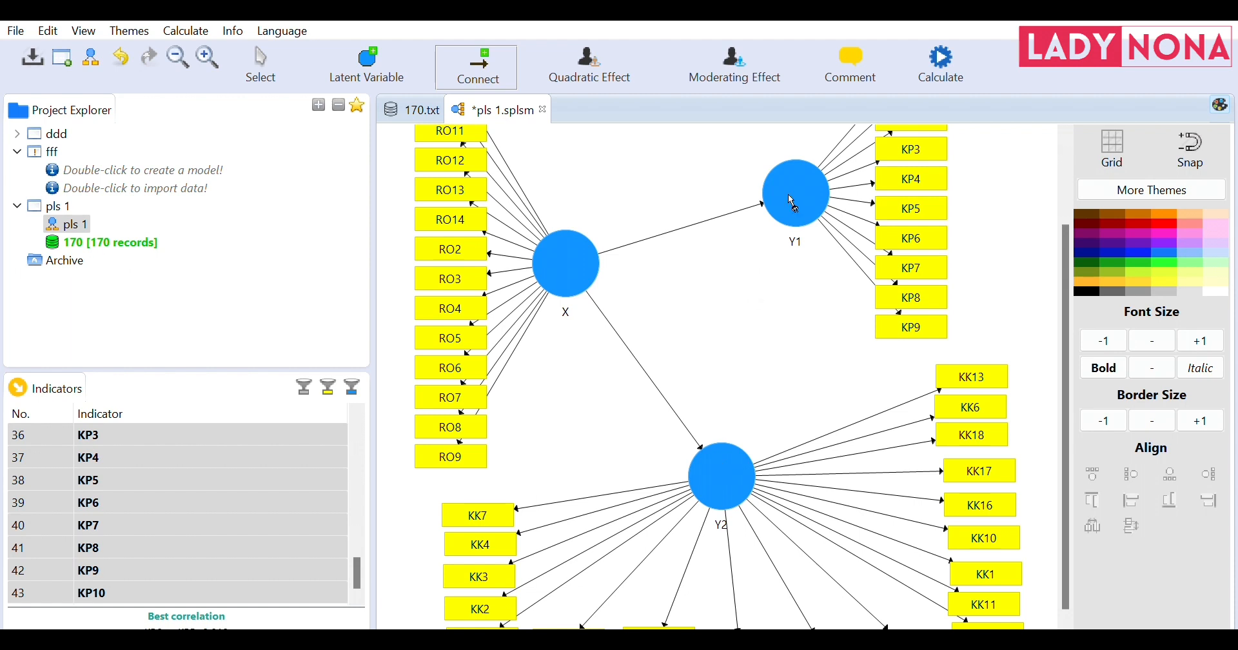
{"action": "left_click_drag", "start_coordinate": [794, 192], "coordinate": [718, 503]}
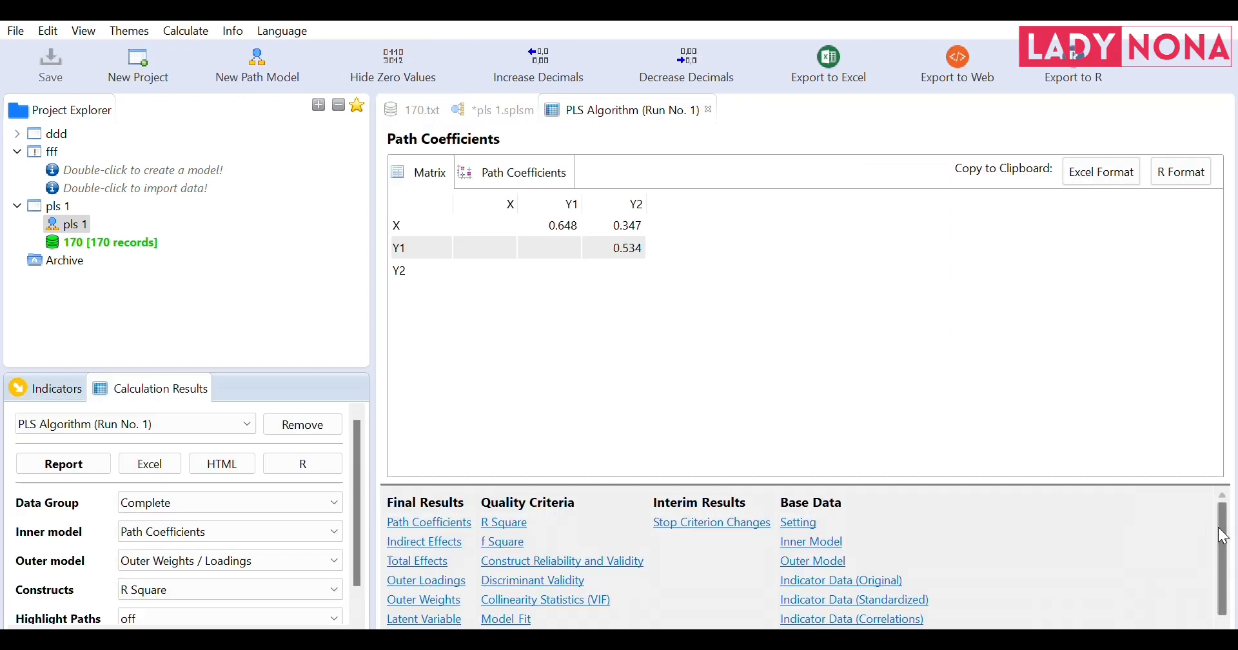
Step: Export the PLS Algorithm results to Excel and return to the pls 1 path model
{"action": "left_click_drag", "start_coordinate": [1222, 529], "coordinate": [1225, 564]}
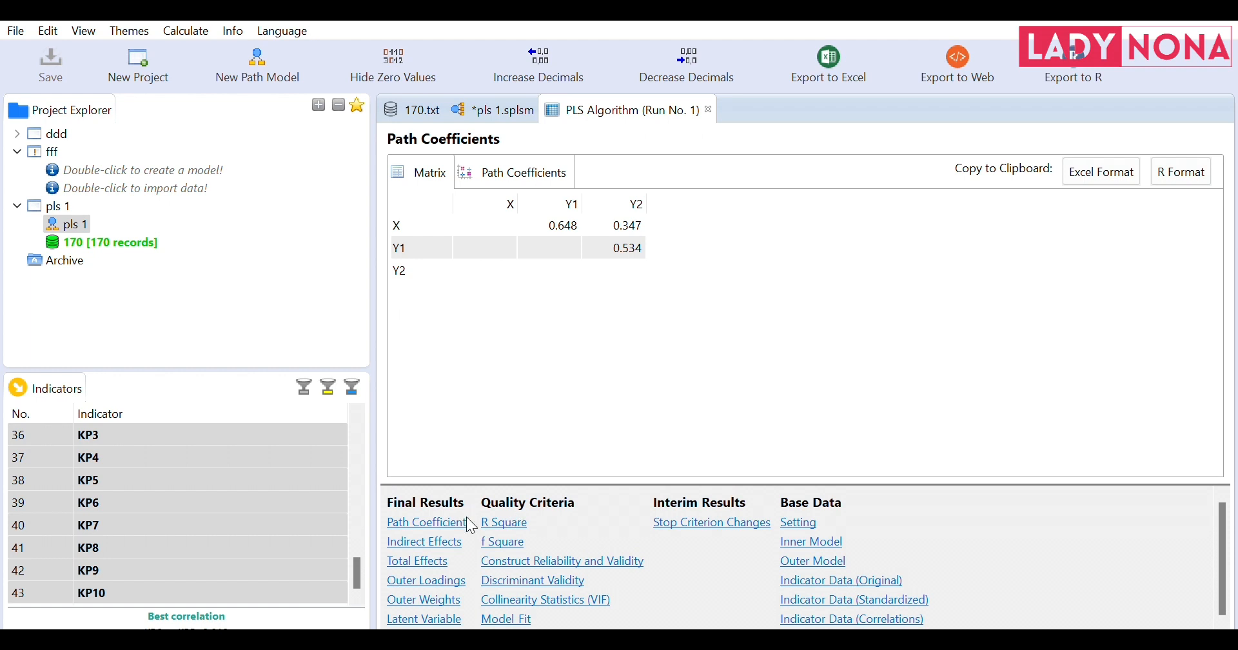
{"action": "left_click", "coordinate": [828, 57]}
{"action": "double_click", "coordinate": [75, 214]}
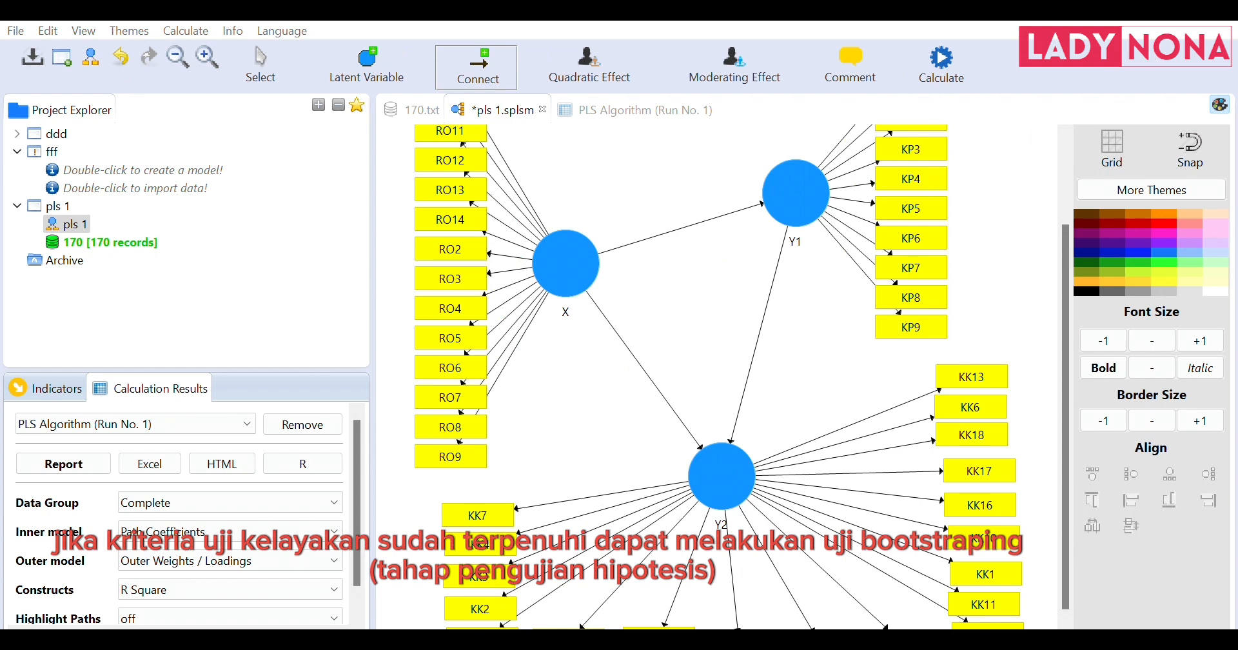
{"action": "left_click", "coordinate": [895, 248]}
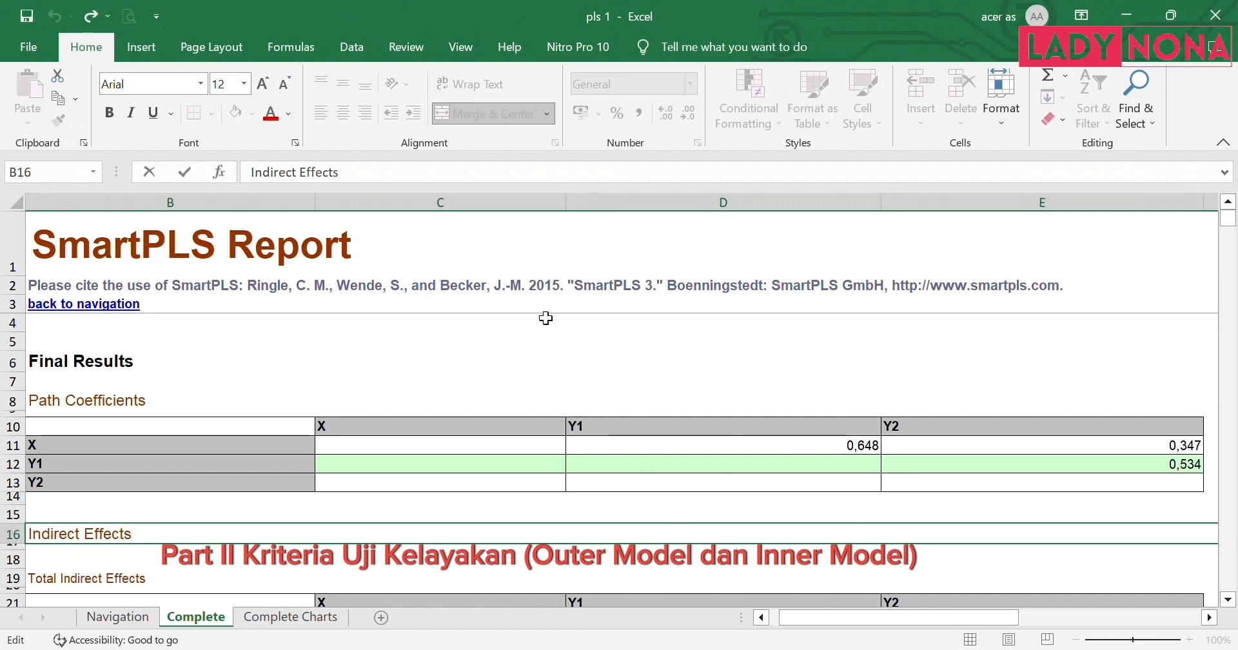
{"action": "left_click", "coordinate": [310, 339]}
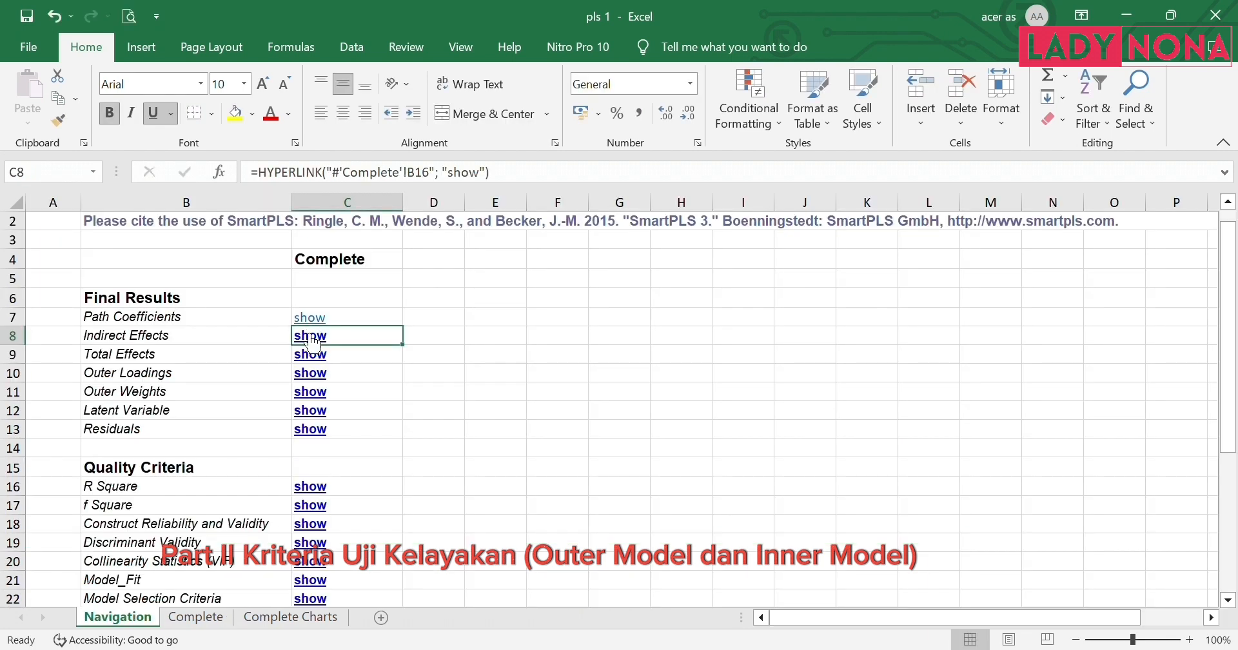
{"action": "key", "text": "ctrl+z"}
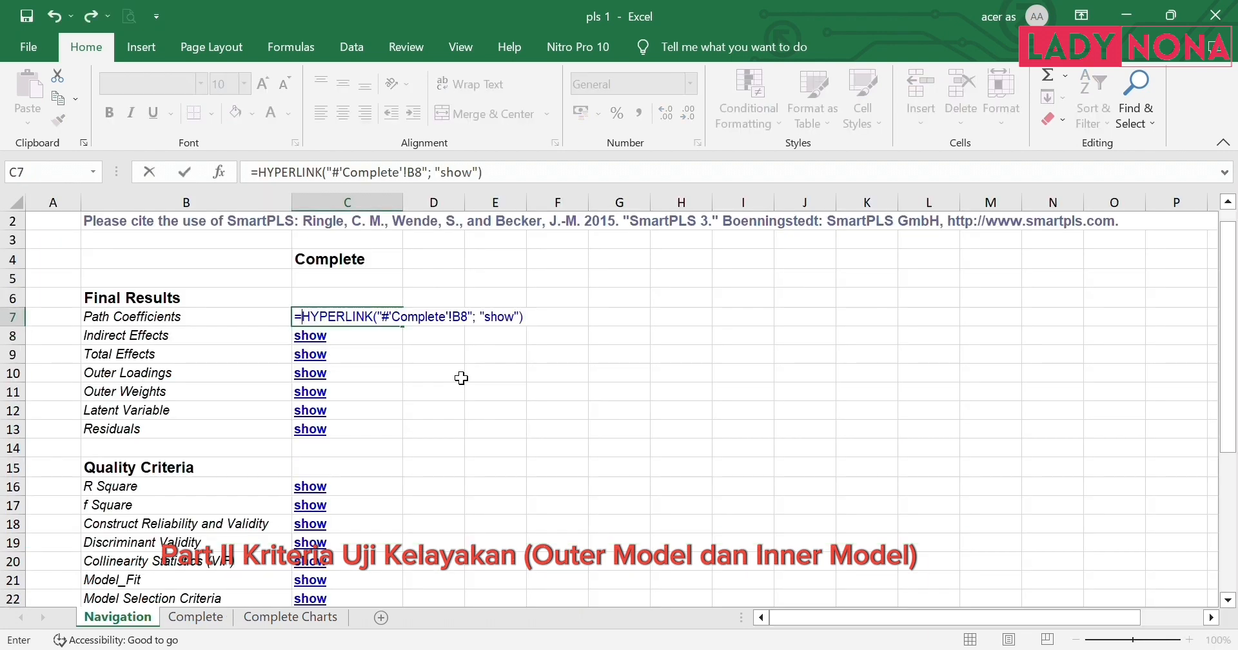
{"action": "key", "text": "Right"}
{"action": "key", "text": "Right"}
{"action": "key", "text": "Right"}
{"action": "key", "text": "Down"}
{"action": "key", "text": "Down"}
{"action": "key", "text": "Down"}
{"action": "key", "text": "Down"}
{"action": "key", "text": "Down"}
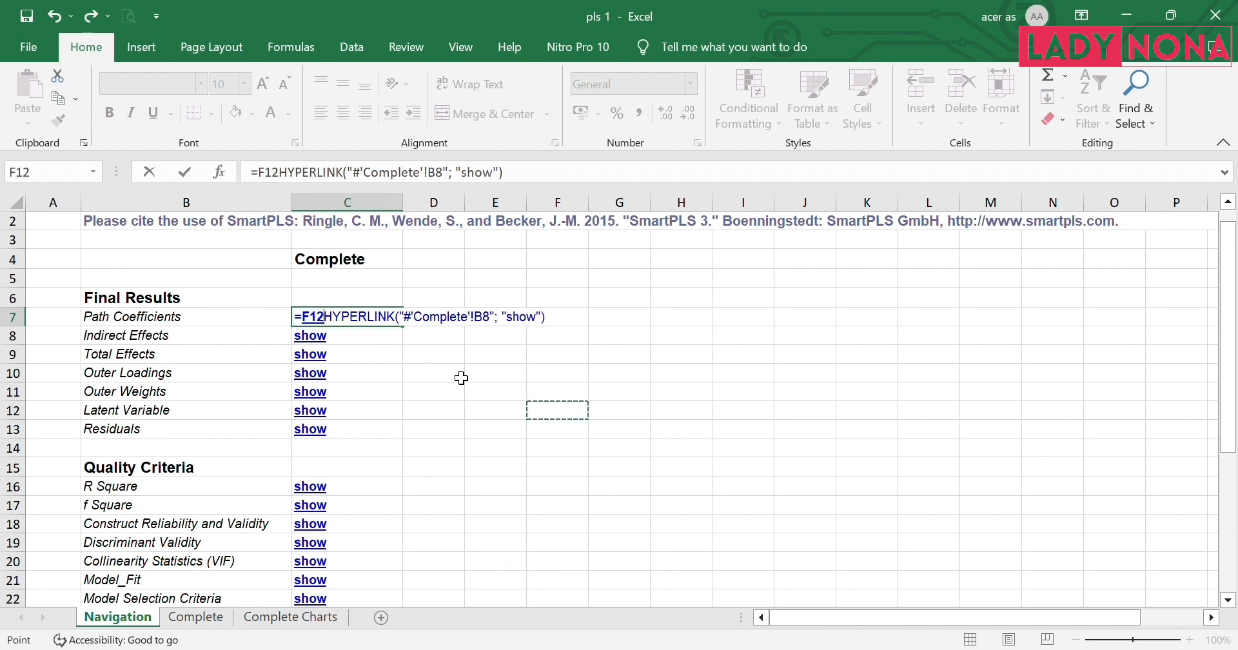
{"action": "key", "text": "BackSpace"}
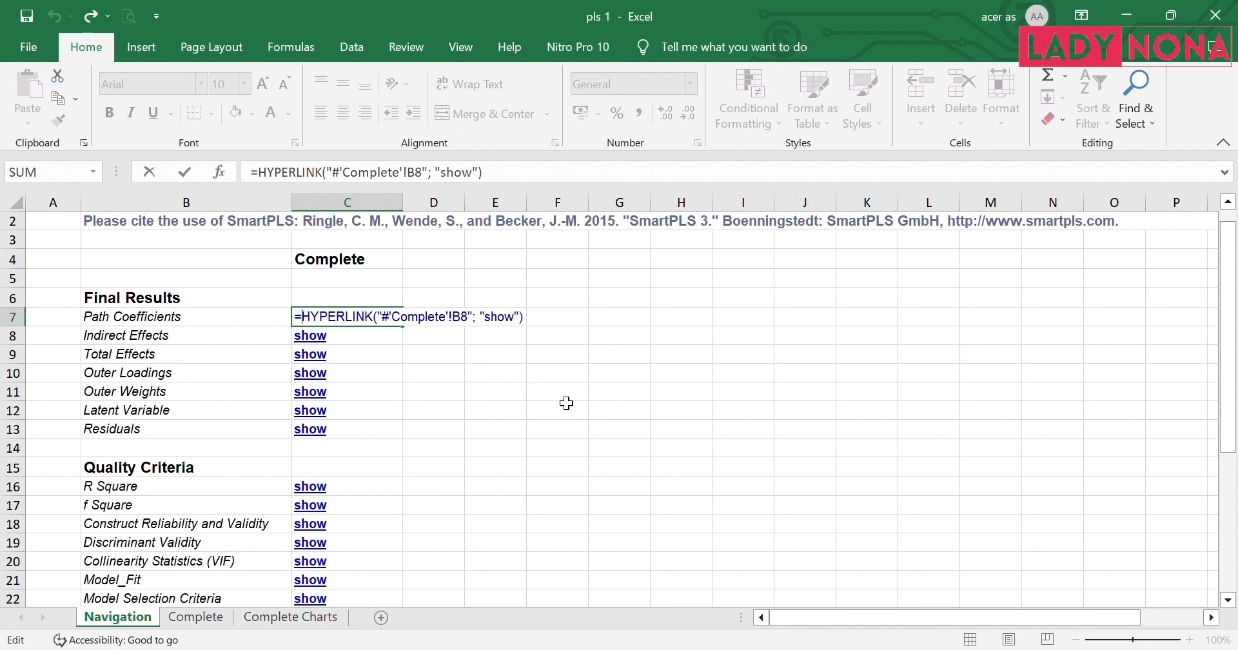
{"action": "key", "text": "Escape"}
{"action": "double_click", "coordinate": [433, 297]}
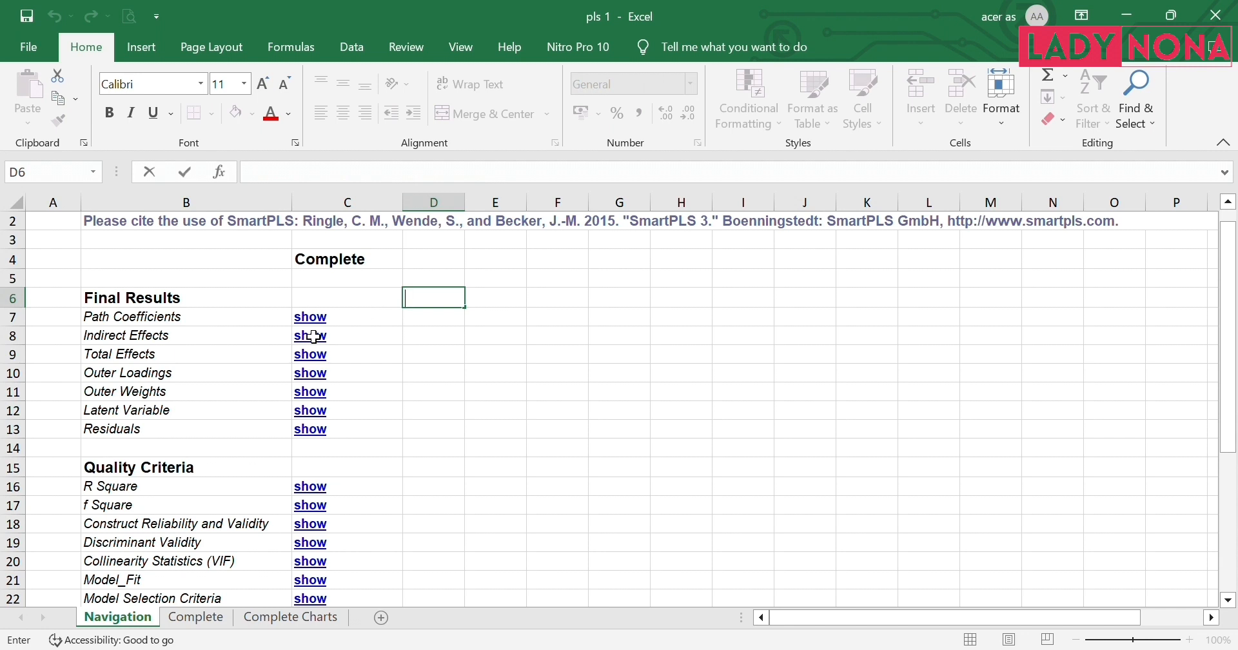
{"action": "key", "text": "Escape"}
{"action": "key", "text": "Escape"}
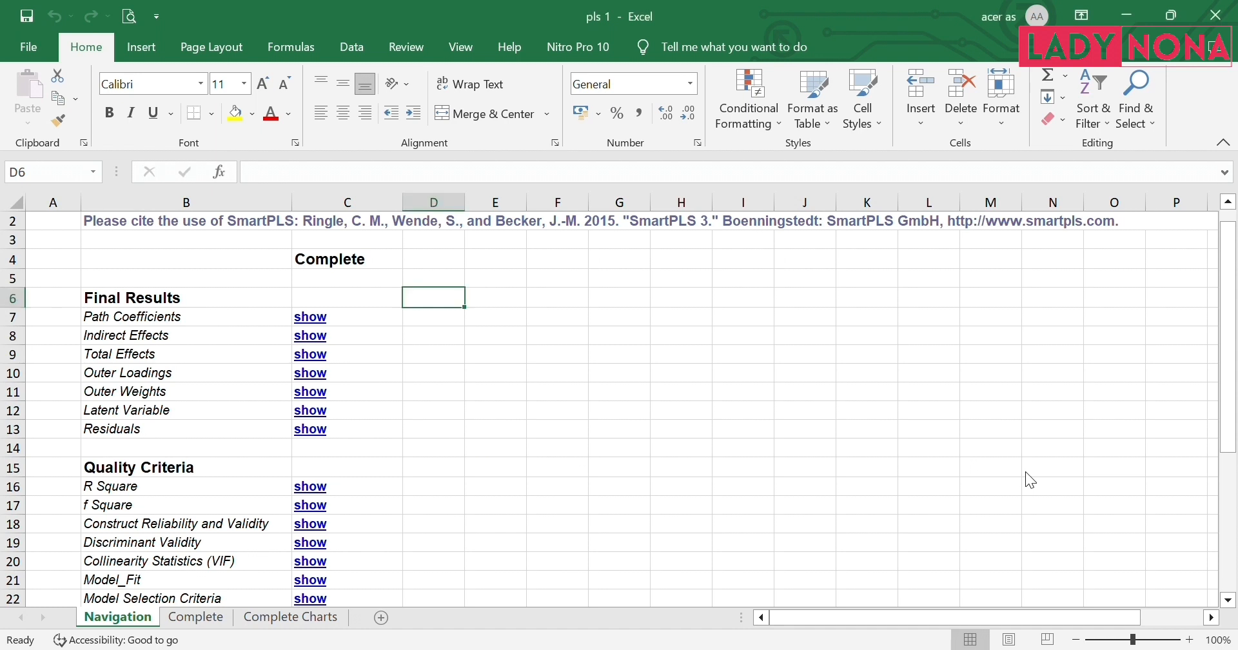
Step: Open the Complete sheet of the exported report and go to its Outer Loadings table
{"action": "key", "text": "ctrl+Page_Down"}
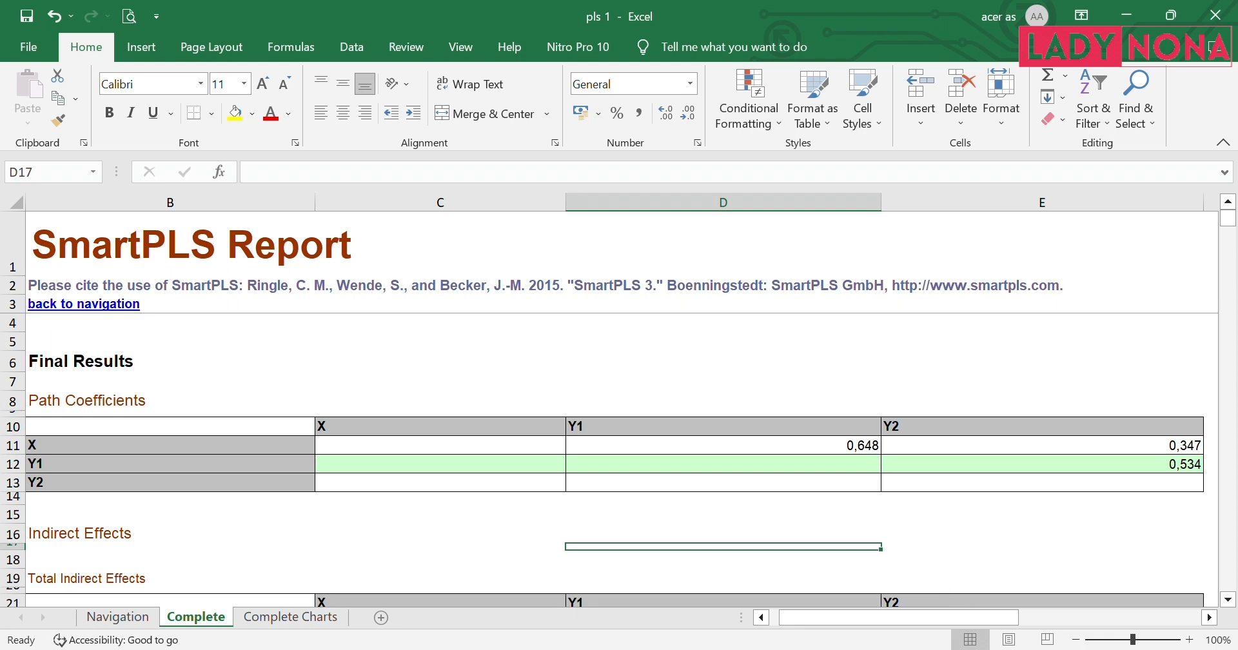
{"action": "left_click", "coordinate": [751, 559]}
{"action": "left_click_drag", "start_coordinate": [1231, 230], "coordinate": [1233, 295]}
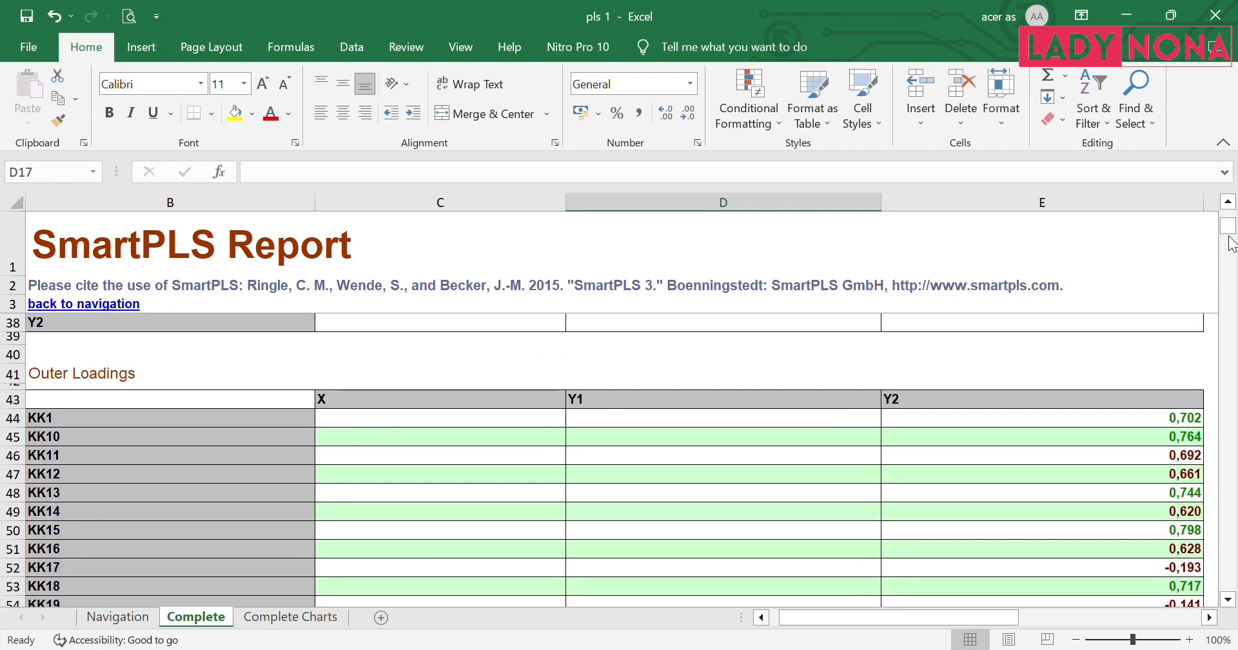
Step: Examine the outer loadings of the KK and KP indicators on Y2 and Y1 in the Outer Loadings table
{"action": "left_click", "coordinate": [1231, 271]}
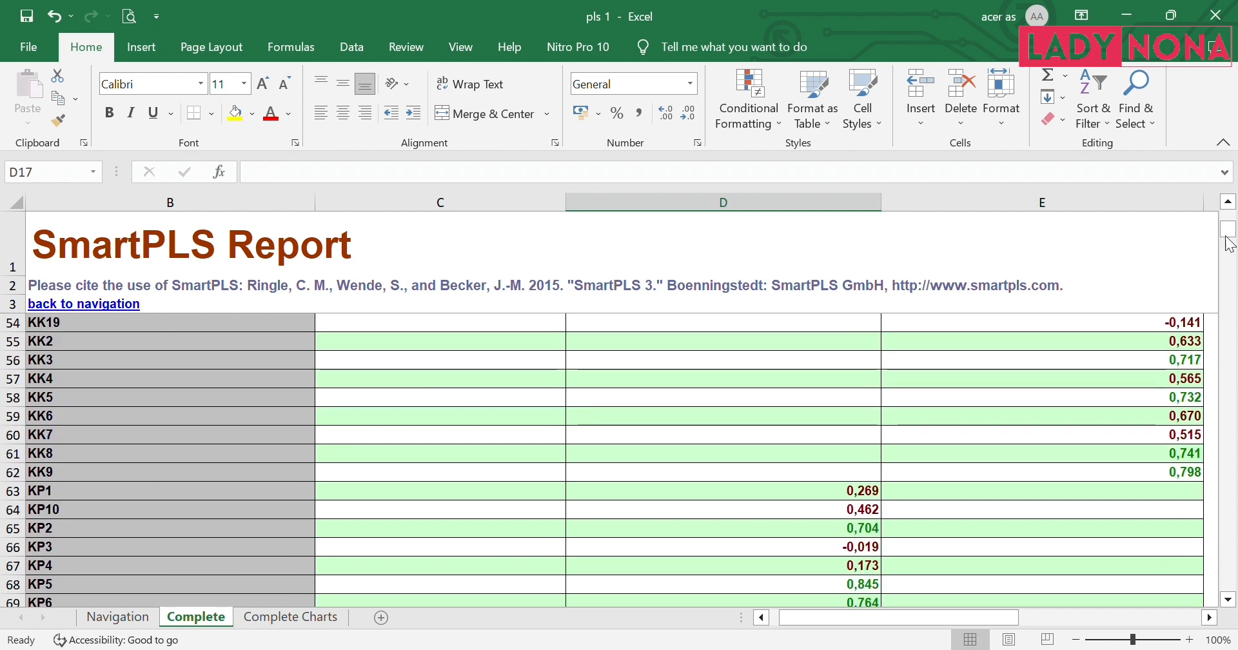
{"action": "left_click", "coordinate": [1228, 202]}
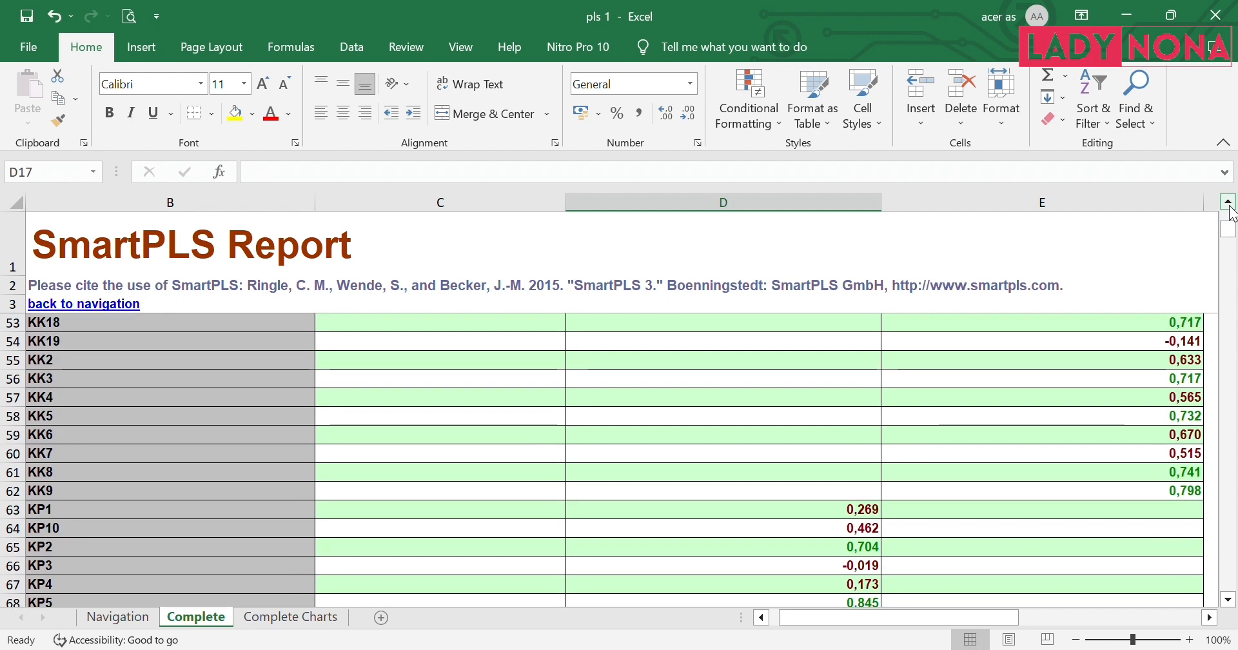
{"action": "left_click", "coordinate": [1228, 202]}
{"action": "left_click", "coordinate": [1229, 204]}
{"action": "left_click", "coordinate": [1228, 203]}
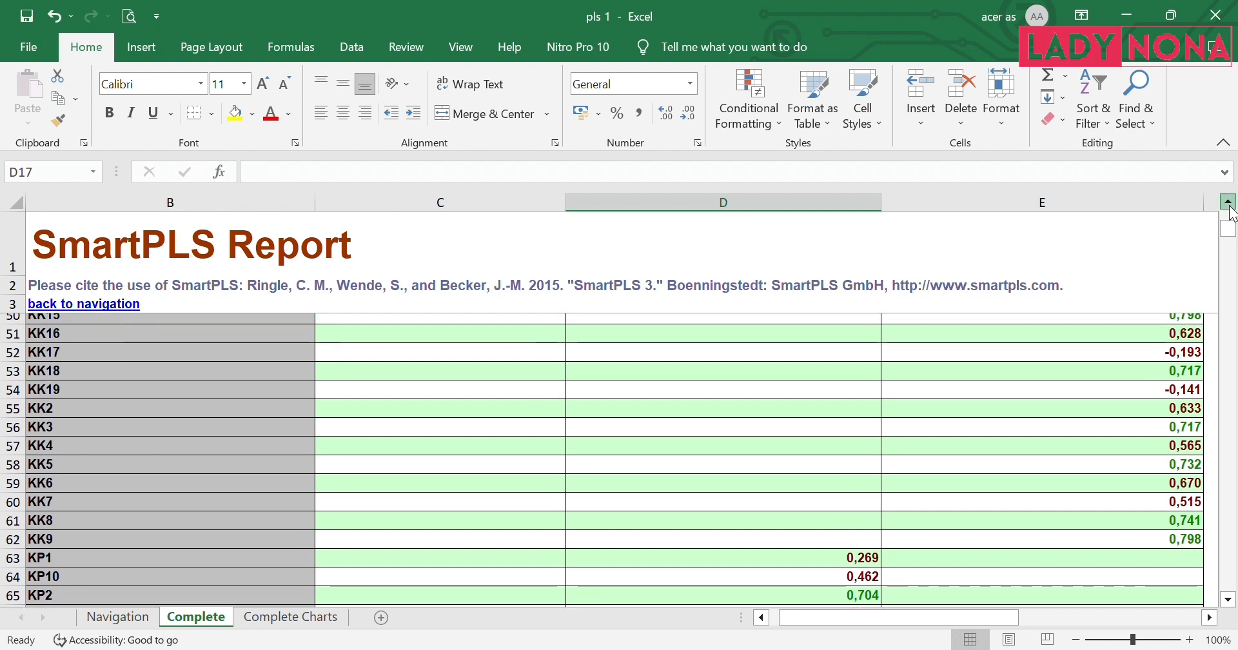
{"action": "left_click", "coordinate": [1229, 204]}
{"action": "left_click", "coordinate": [1228, 203]}
{"action": "left_click", "coordinate": [1228, 204]}
{"action": "left_click", "coordinate": [1229, 204]}
{"action": "left_click", "coordinate": [1229, 203]}
{"action": "left_click", "coordinate": [1229, 204]}
{"action": "left_click", "coordinate": [1229, 204]}
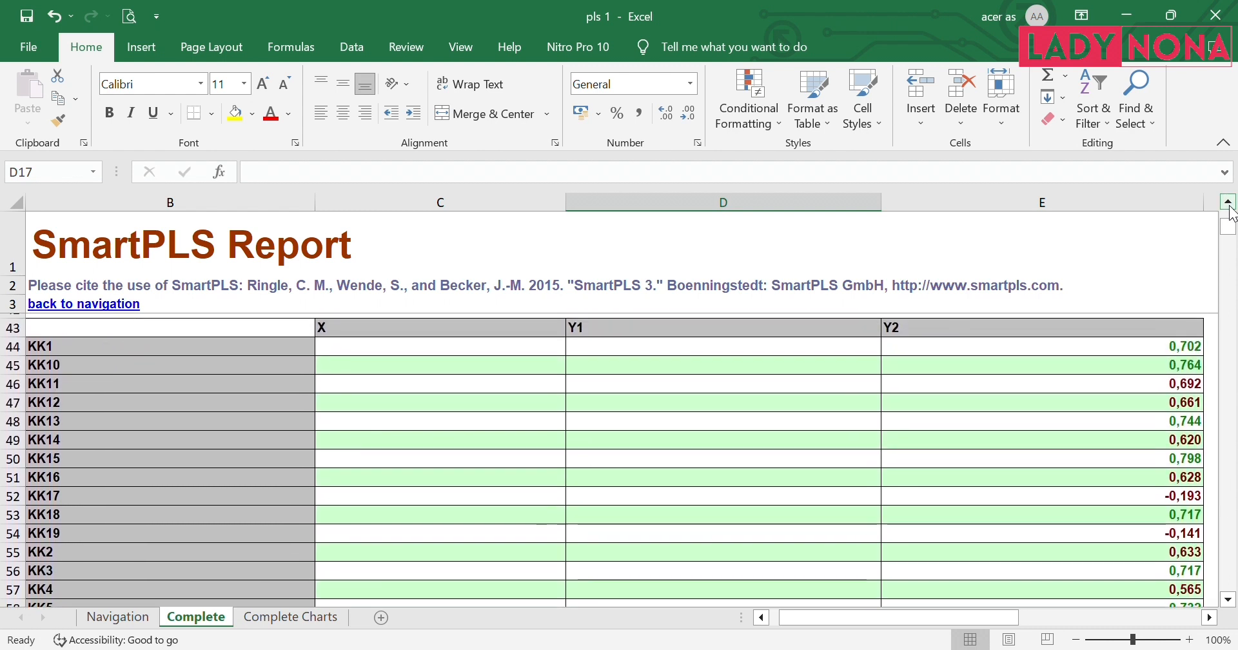
{"action": "left_click", "coordinate": [1229, 204]}
{"action": "left_click", "coordinate": [1228, 204]}
{"action": "left_click", "coordinate": [1229, 204]}
{"action": "left_click", "coordinate": [1229, 204]}
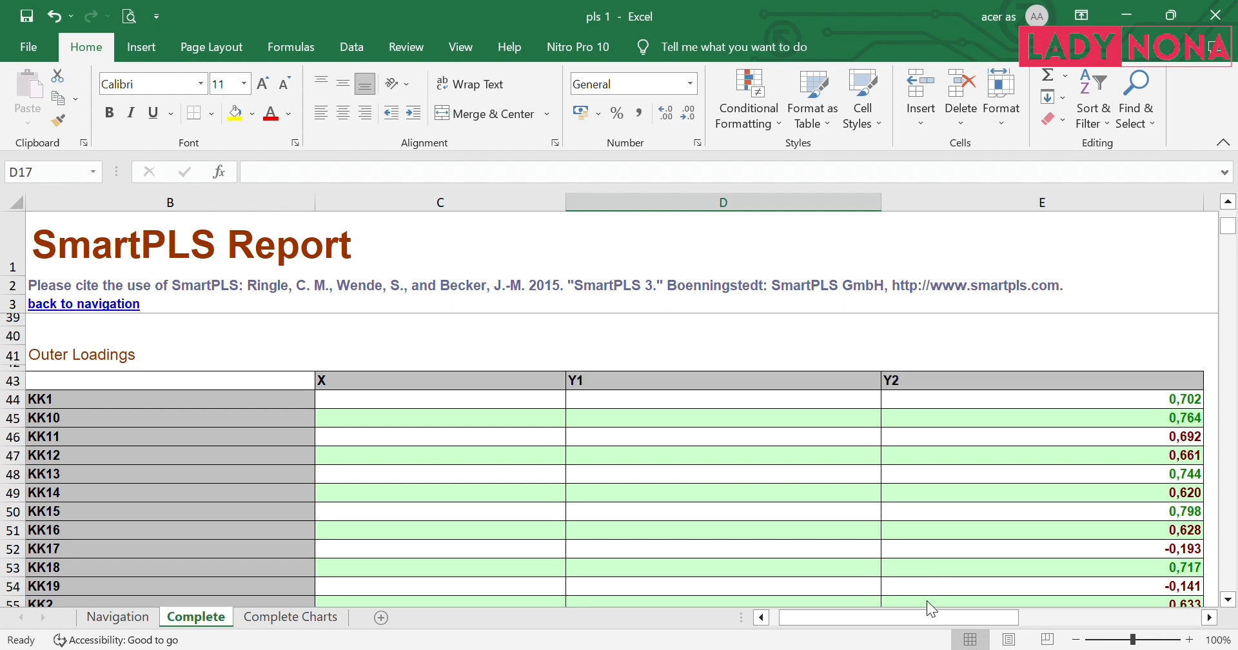
{"action": "left_click", "coordinate": [751, 549]}
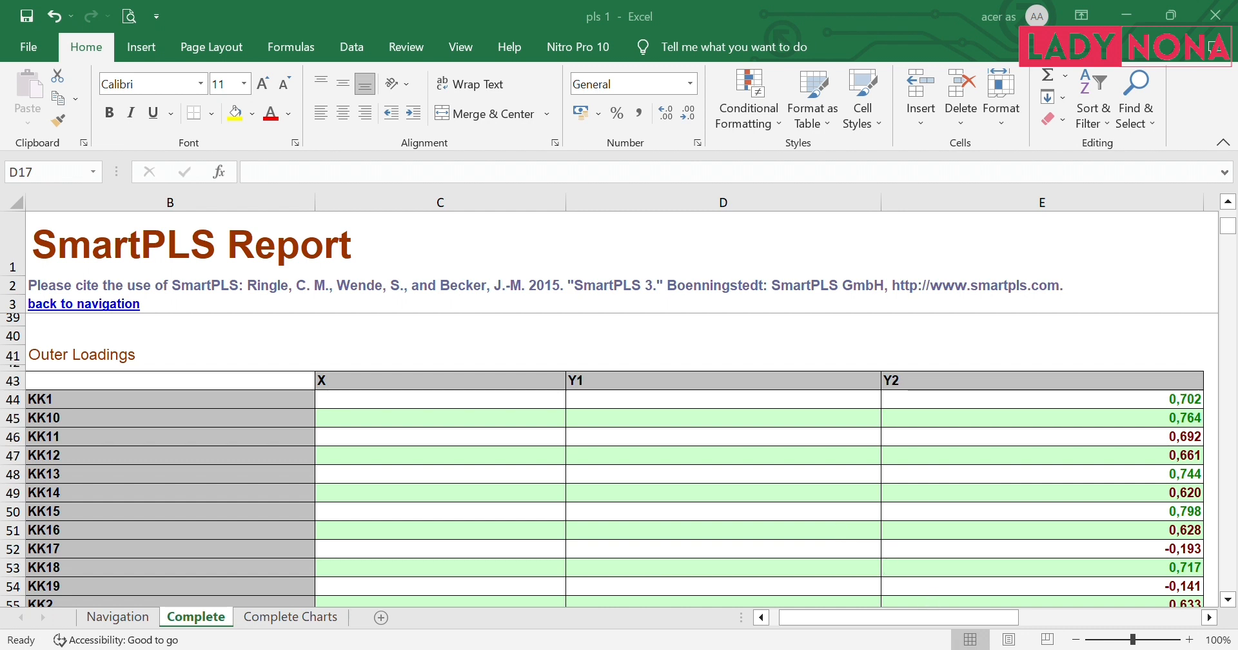
{"action": "left_click", "coordinate": [959, 598]}
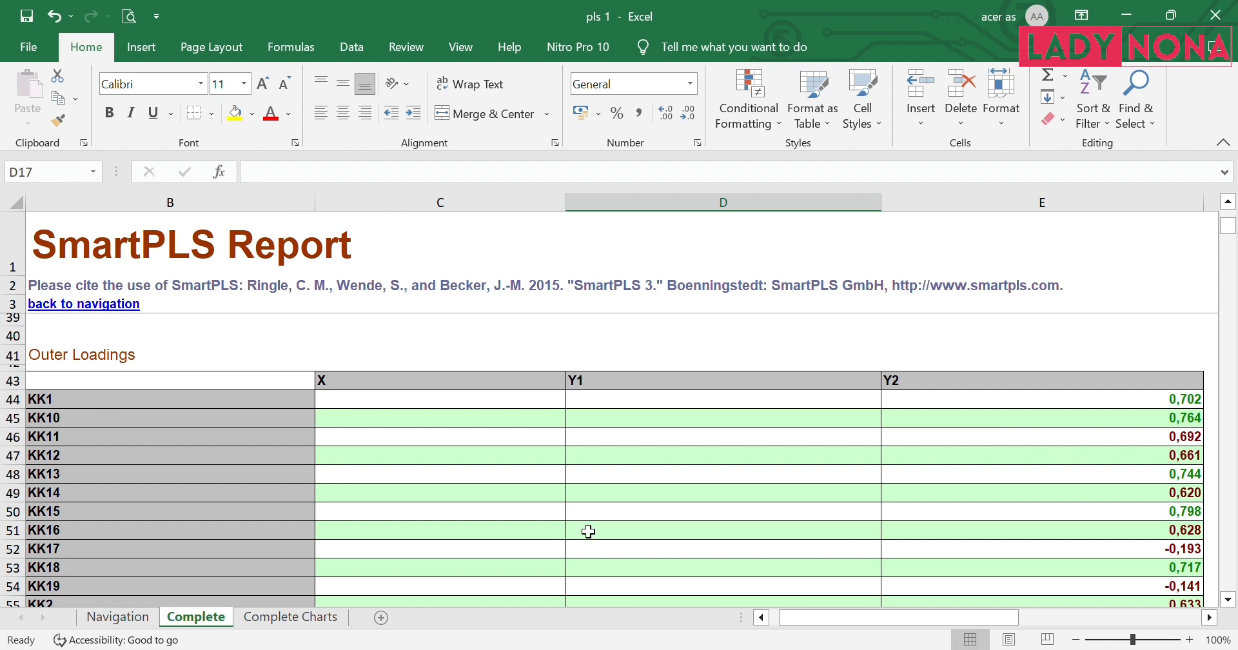
Step: Examine the outer loadings of the KK indicators on Y2 in the Outer Loadings table
{"action": "left_click", "coordinate": [1183, 559]}
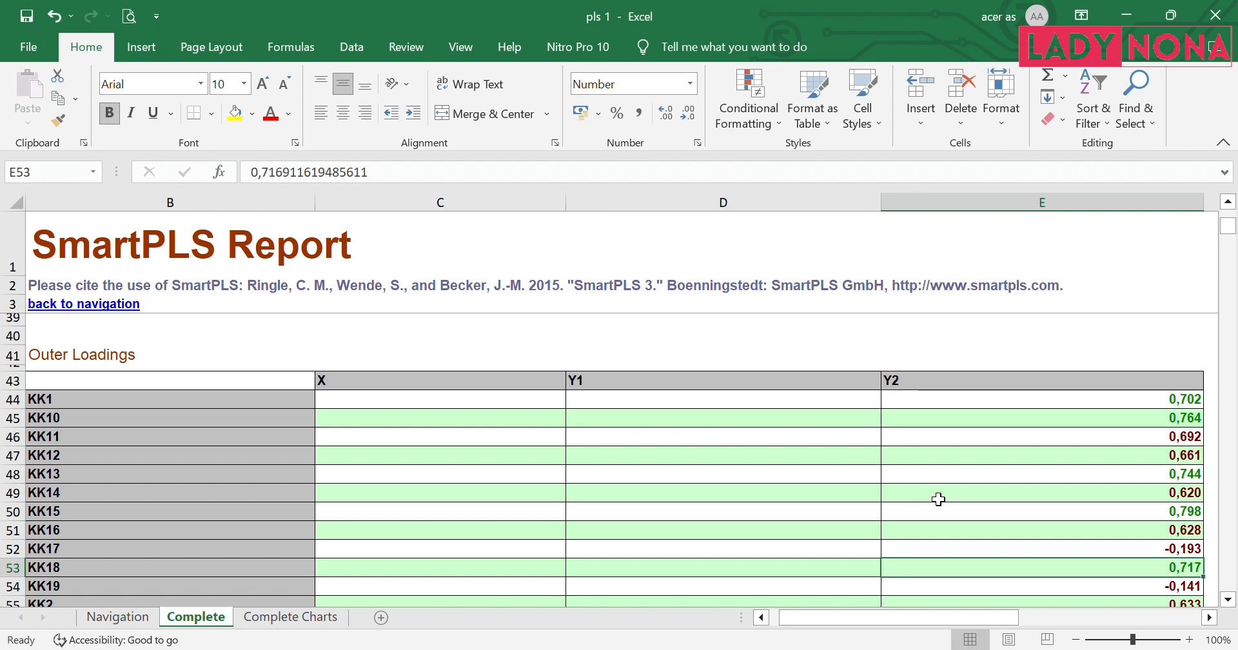
{"action": "left_click", "coordinate": [1228, 599]}
{"action": "left_click", "coordinate": [1228, 600]}
{"action": "left_click", "coordinate": [1228, 599]}
{"action": "left_click", "coordinate": [1228, 600]}
{"action": "left_click", "coordinate": [1228, 600]}
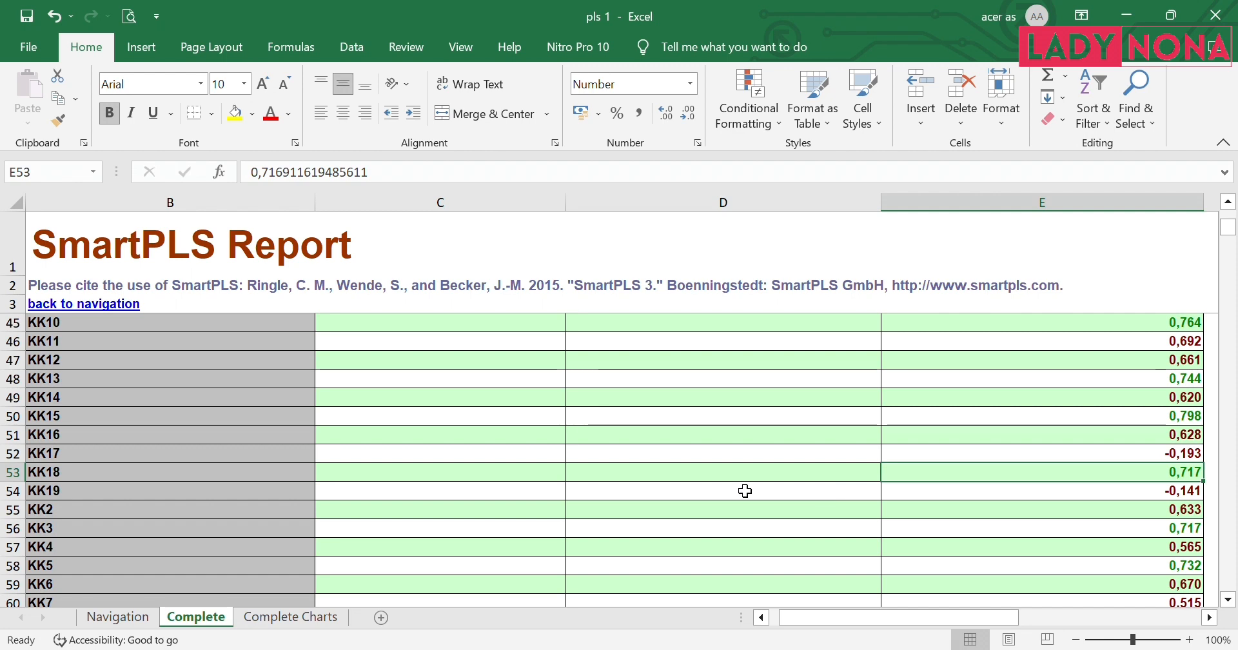
{"action": "left_click", "coordinate": [1225, 604]}
{"action": "left_click", "coordinate": [1225, 604]}
{"action": "left_click", "coordinate": [1225, 604]}
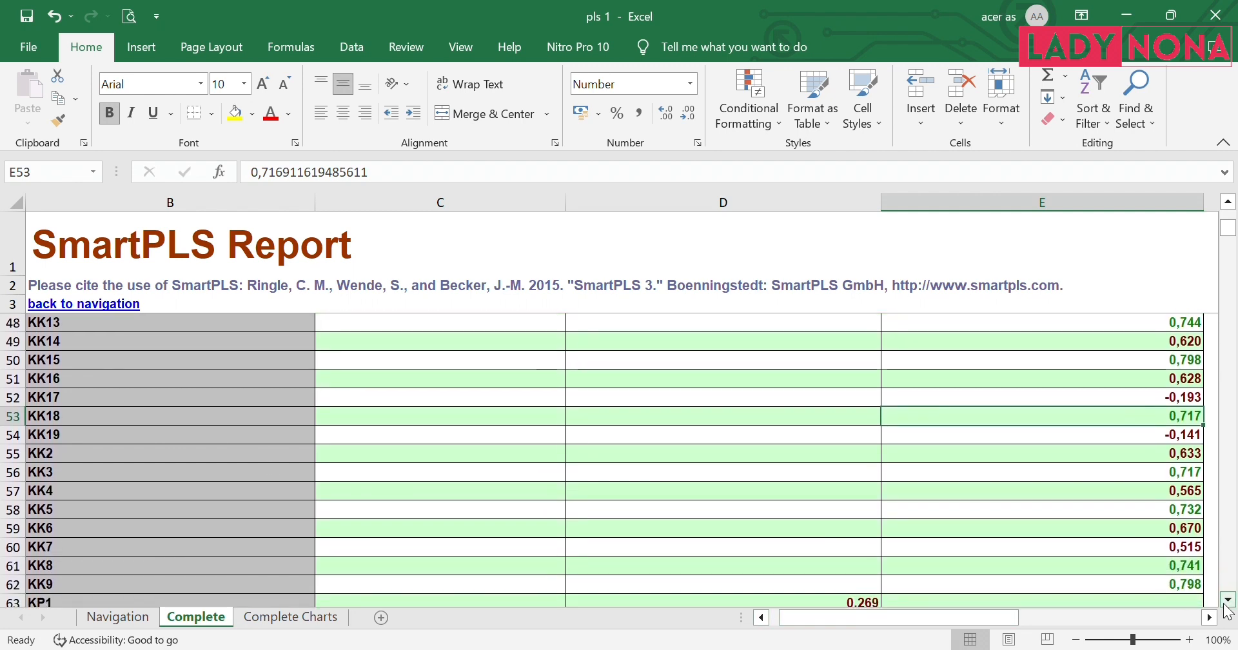
{"action": "left_click", "coordinate": [1225, 604]}
{"action": "left_click", "coordinate": [1225, 604]}
{"action": "left_click", "coordinate": [1225, 604]}
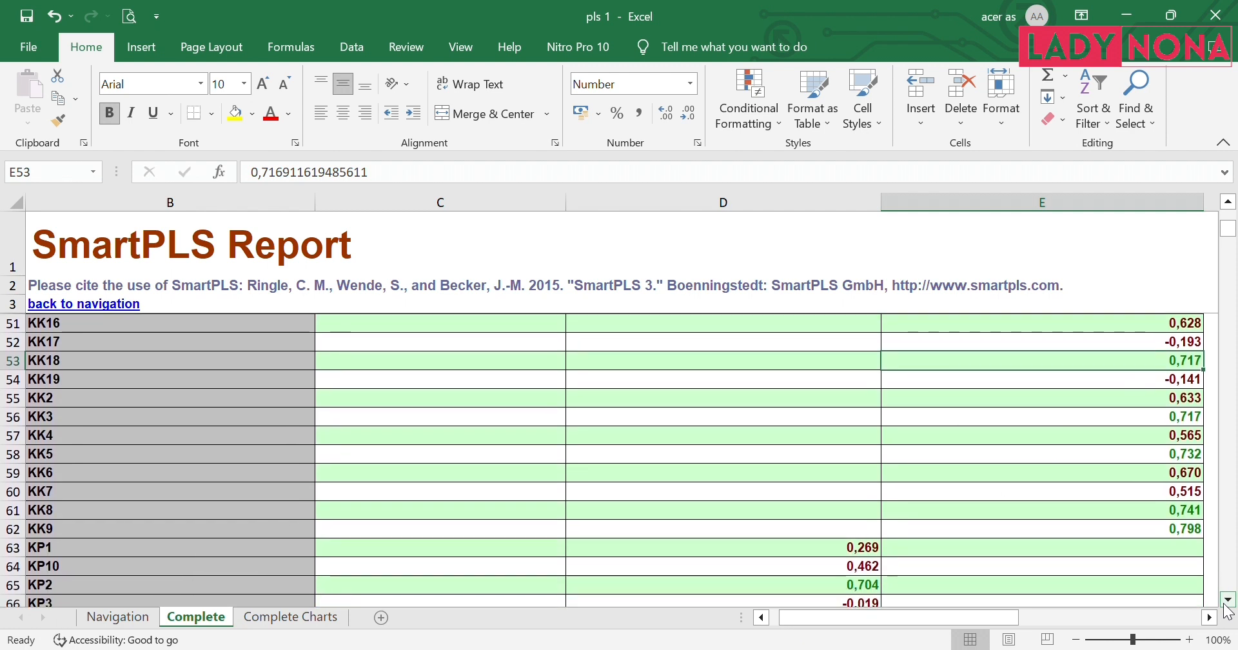
{"action": "left_click", "coordinate": [1225, 604]}
{"action": "left_click", "coordinate": [1225, 604]}
{"action": "left_click", "coordinate": [1225, 604]}
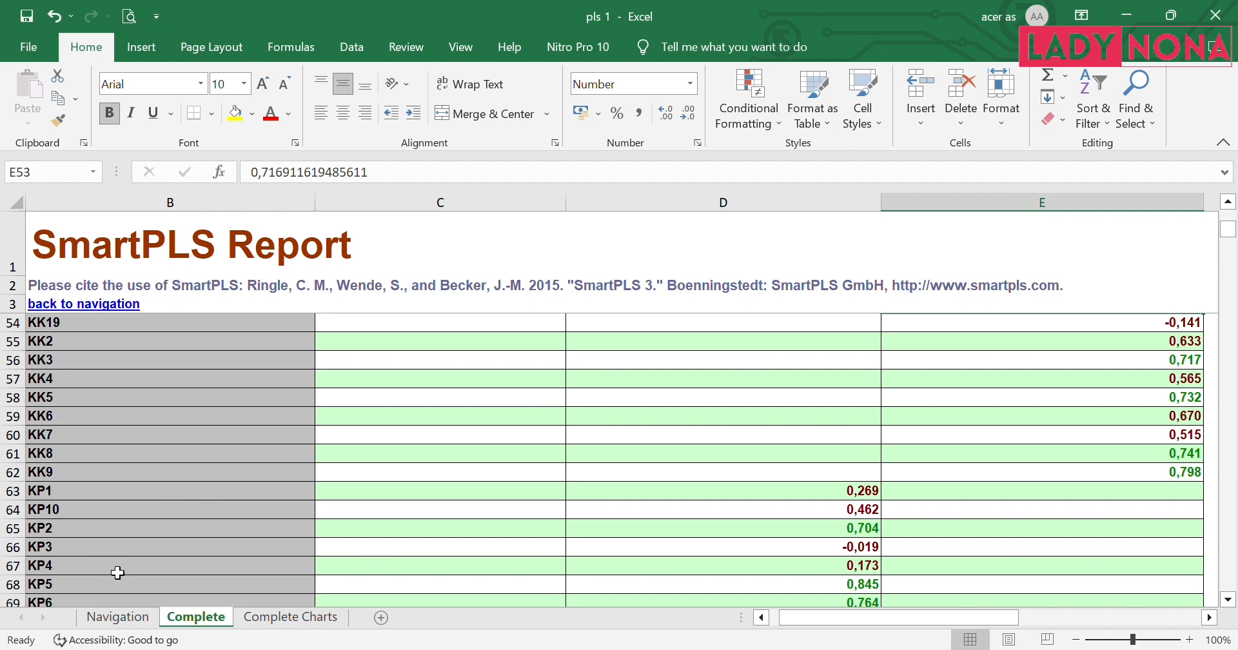
Step: Examine the outer loadings of the KP indicators on Y1
{"action": "left_click", "coordinate": [1233, 596]}
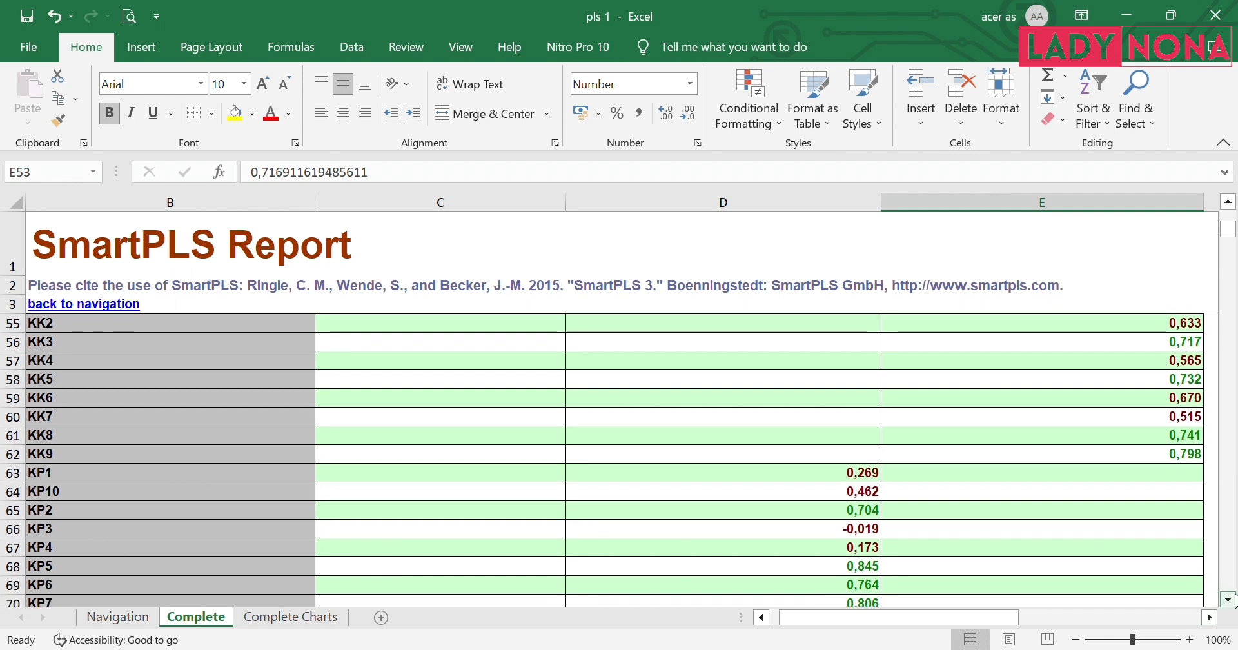
{"action": "left_click", "coordinate": [1233, 597]}
{"action": "left_click", "coordinate": [1234, 597]}
{"action": "left_click", "coordinate": [1233, 596]}
{"action": "left_click", "coordinate": [1233, 596]}
{"action": "left_click", "coordinate": [1233, 596]}
{"action": "left_click", "coordinate": [1233, 597]}
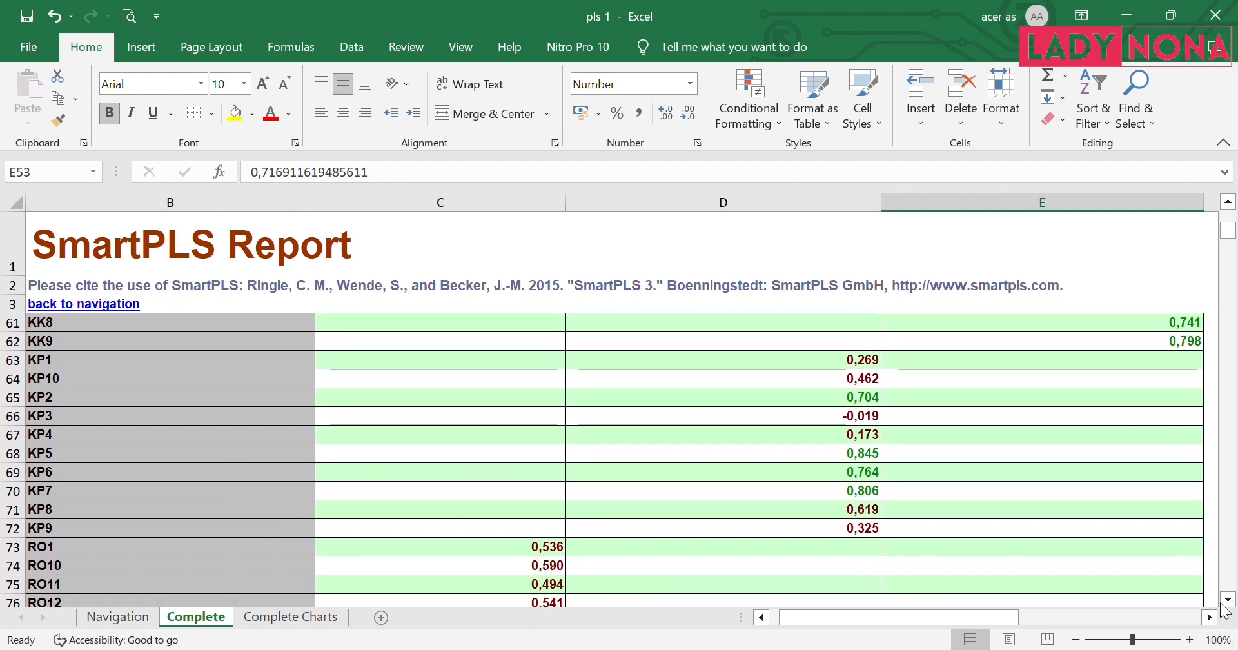
Step: Examine the outer loadings of the RO indicators on X through the end of the Outer Loadings table
{"action": "left_click", "coordinate": [1227, 600]}
{"action": "left_click", "coordinate": [1228, 599]}
{"action": "left_click", "coordinate": [1228, 599]}
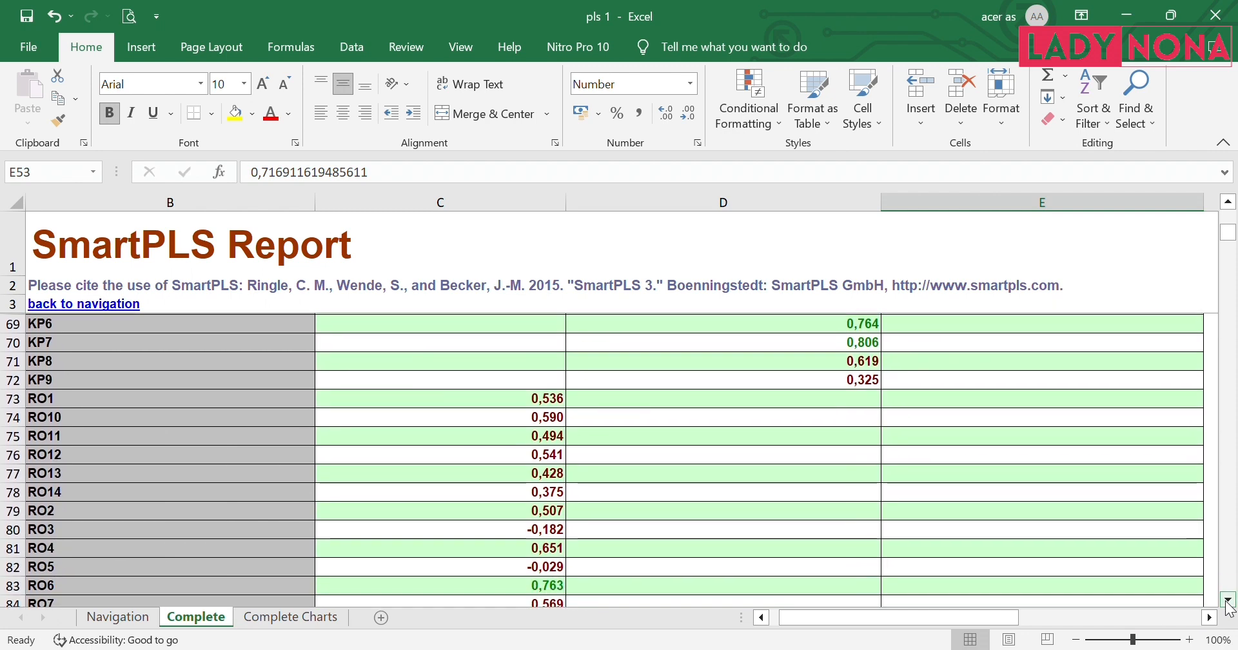
{"action": "left_click", "coordinate": [1228, 600]}
{"action": "left_click", "coordinate": [1228, 599]}
{"action": "left_click", "coordinate": [1228, 600]}
{"action": "left_click", "coordinate": [1227, 599]}
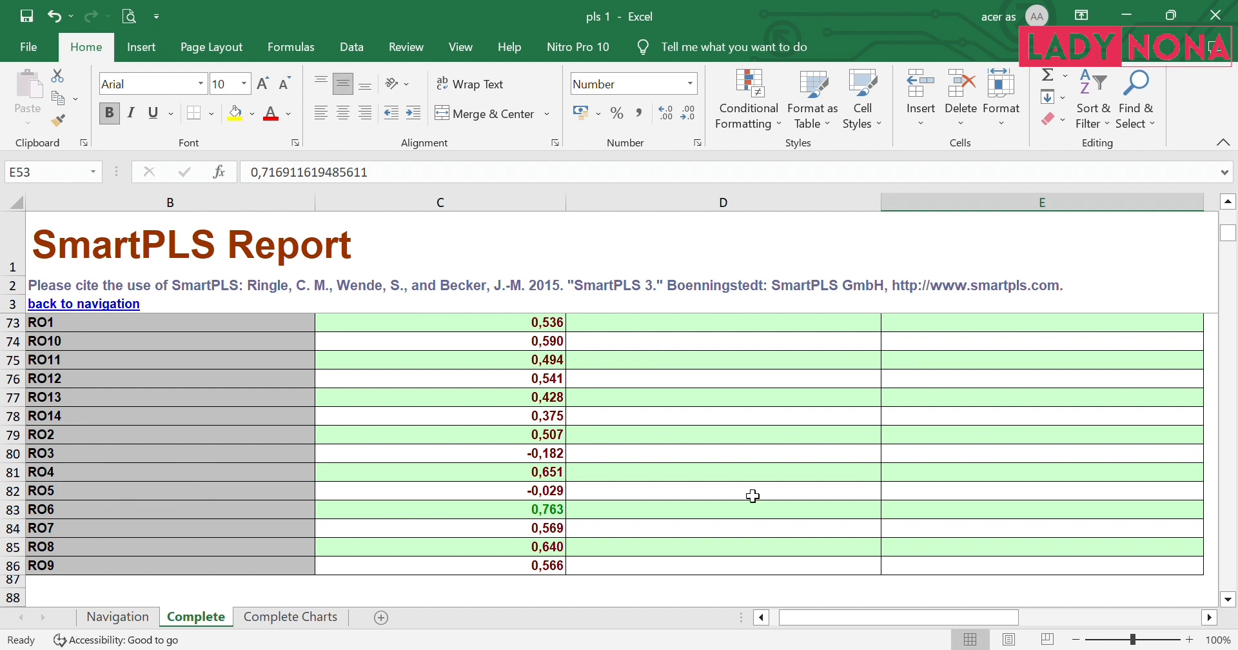
{"action": "scroll", "coordinate": [1228, 599], "scroll_direction": "down", "scroll_amount": 2}
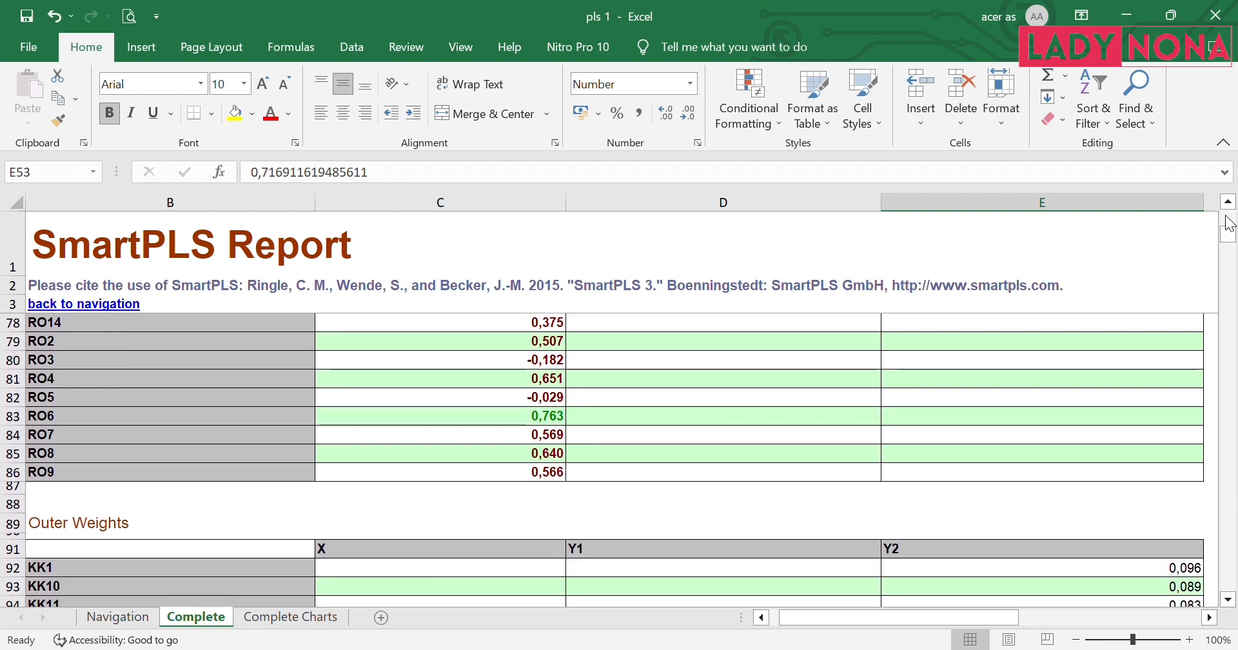
{"action": "scroll", "coordinate": [1229, 222], "scroll_direction": "up", "scroll_amount": 15}
{"action": "scroll", "coordinate": [1228, 219], "scroll_direction": "up", "scroll_amount": 9}
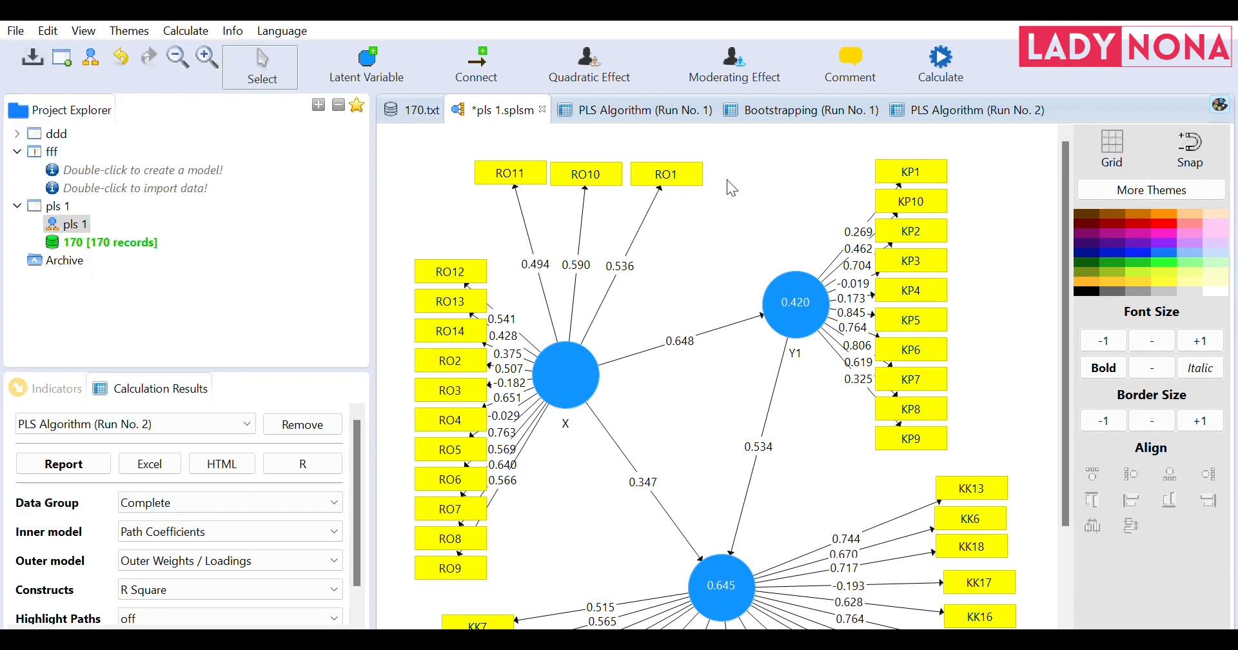
Step: Spread X's indicators from RO12 to RO9 along the outer side of the X construct so their loading labels are readable
{"action": "left_click_drag", "start_coordinate": [471, 266], "coordinate": [449, 166]}
{"action": "left_click_drag", "start_coordinate": [451, 297], "coordinate": [419, 213]}
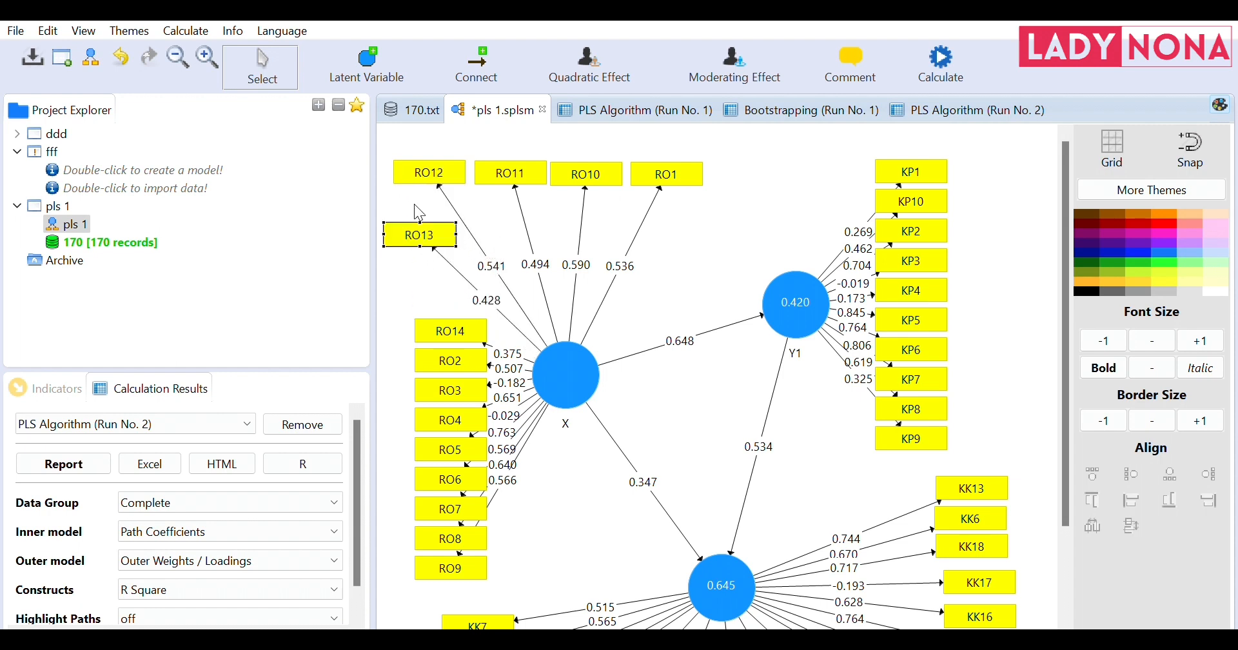
{"action": "left_click_drag", "start_coordinate": [431, 322], "coordinate": [393, 284]}
{"action": "left_click_drag", "start_coordinate": [432, 353], "coordinate": [403, 335]}
{"action": "left_click_drag", "start_coordinate": [445, 390], "coordinate": [408, 499]}
{"action": "left_click_drag", "start_coordinate": [446, 538], "coordinate": [429, 574]}
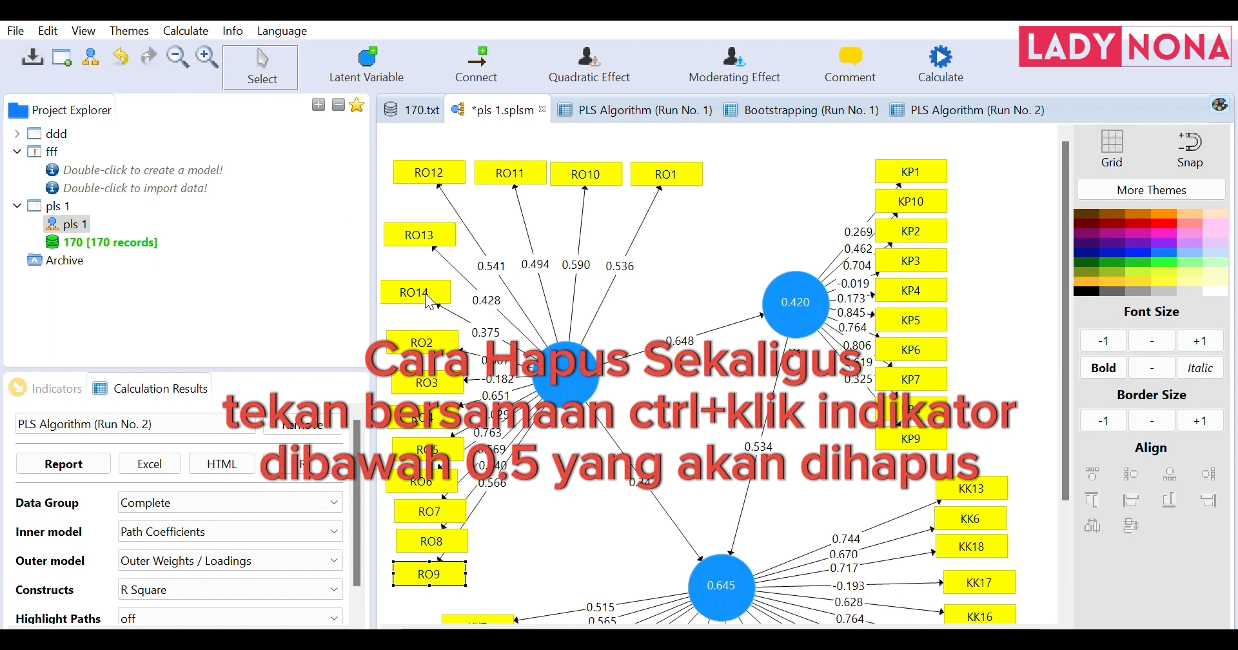
Step: Delete indicator RO11 from X, rerun the PLS Algorithm, and return to the pls 1 model
{"action": "left_click", "coordinate": [521, 164]}
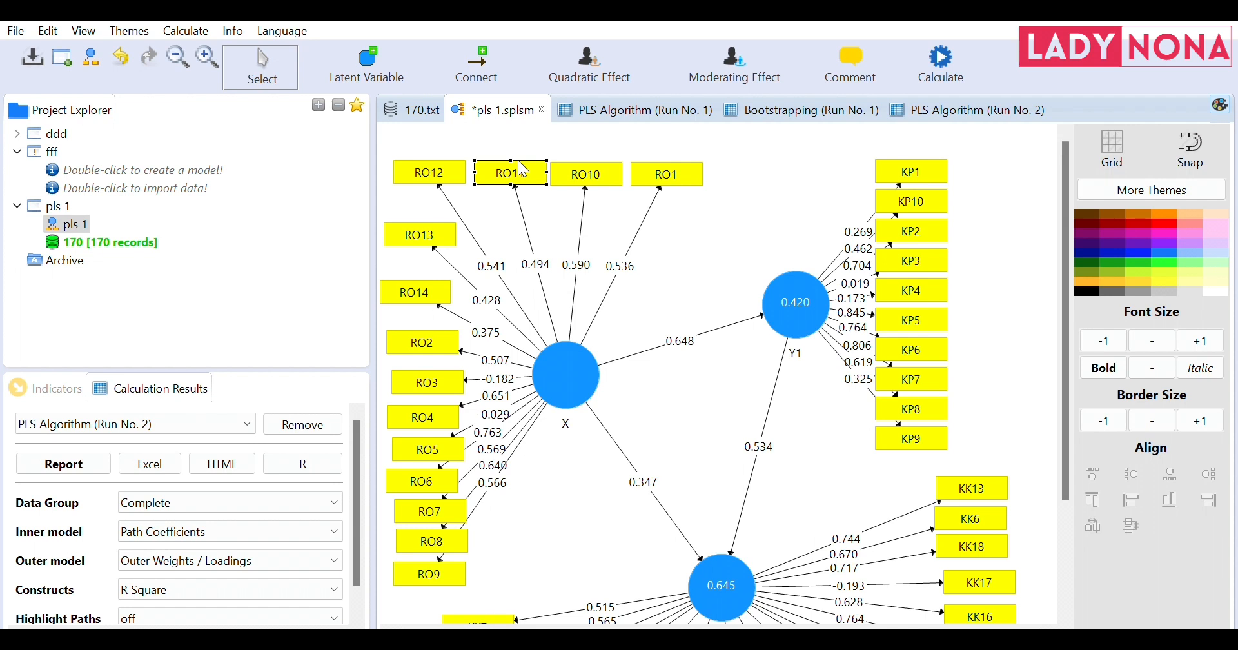
{"action": "key", "text": "Delete"}
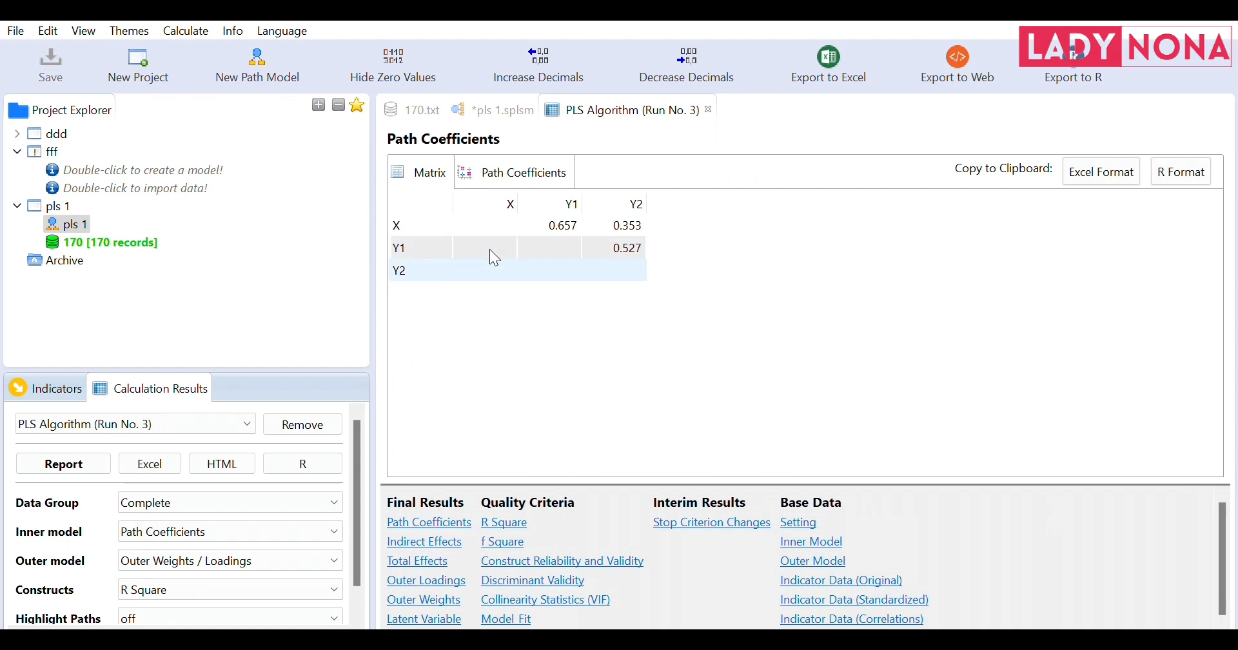
{"action": "double_click", "coordinate": [67, 223]}
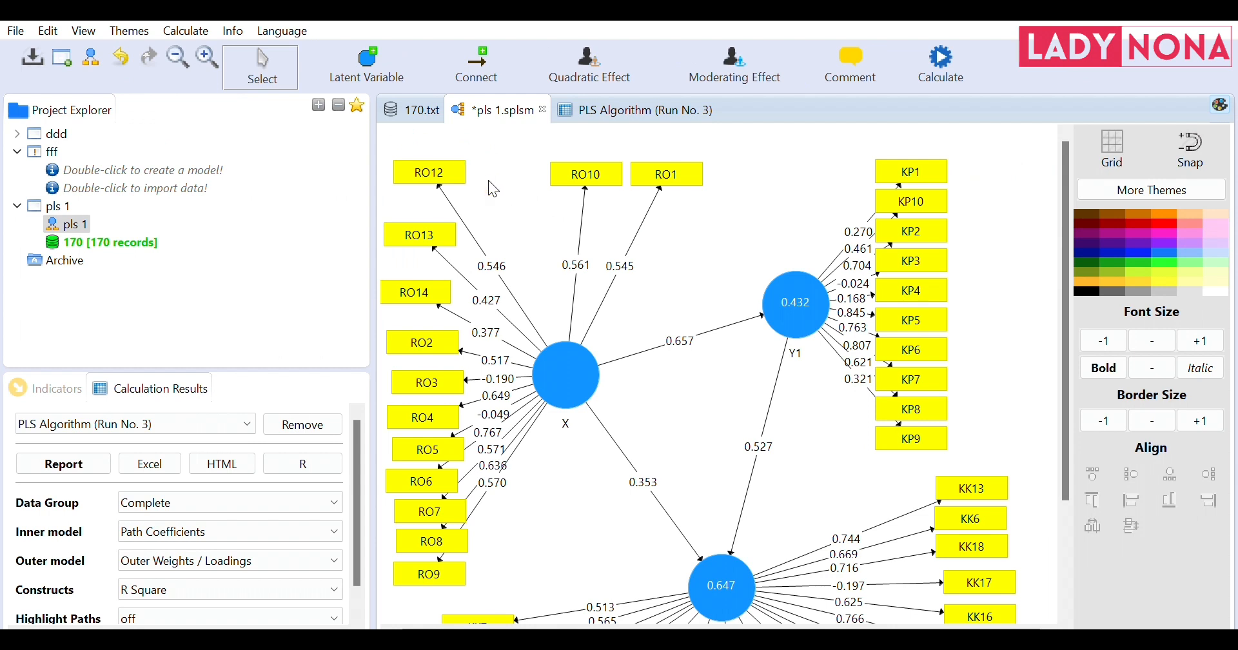
{"action": "left_click", "coordinate": [429, 223]}
{"action": "left_click", "coordinate": [418, 278], "text": "ctrl"}
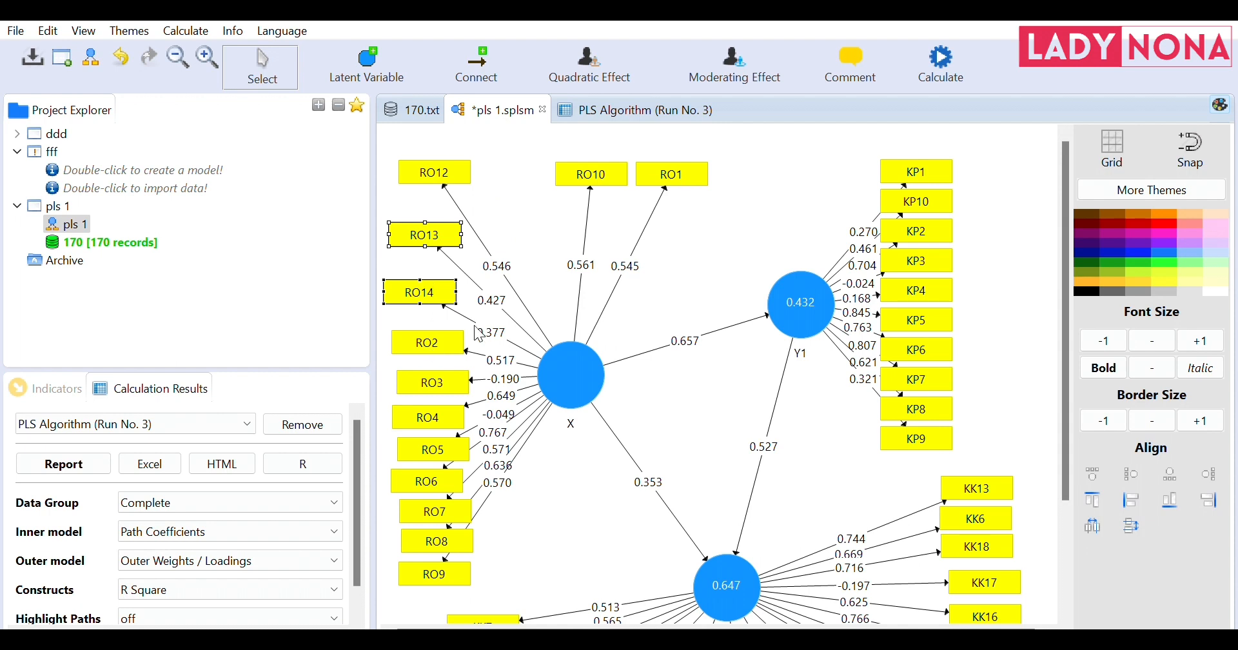
{"action": "left_click", "coordinate": [444, 382], "text": "ctrl"}
{"action": "left_click", "coordinate": [434, 428], "text": "ctrl"}
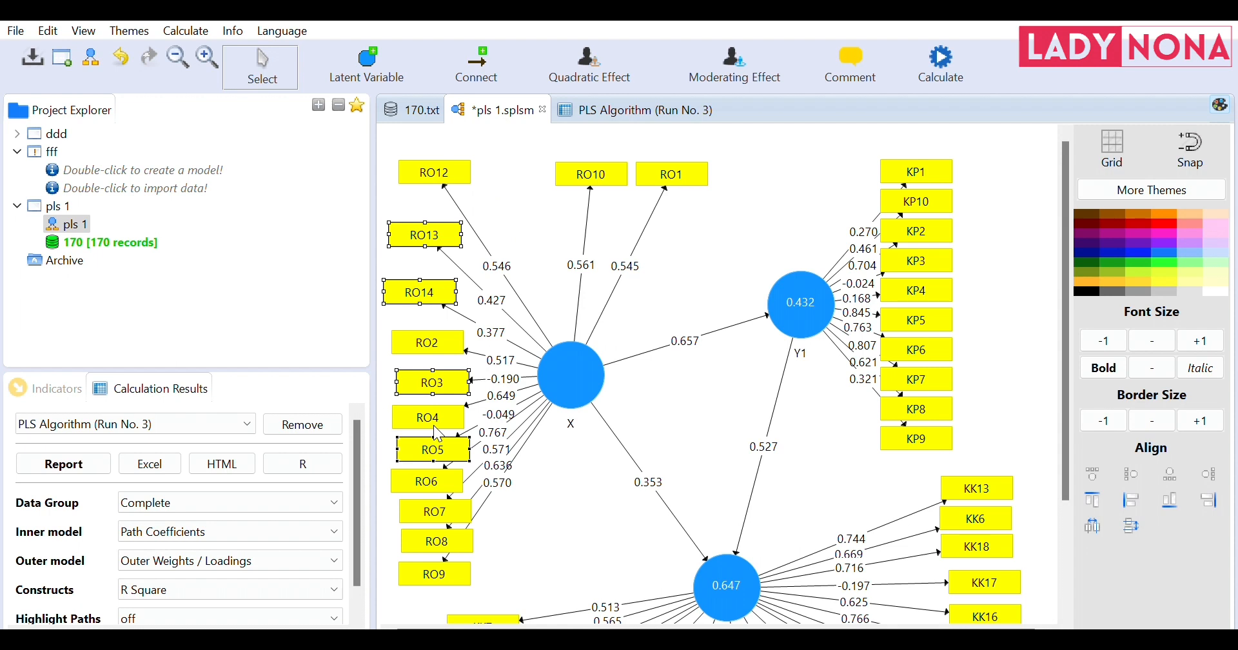
Step: Delete indicators RO5, RO3, RO14, and RO13 from X together, rerun the PLS Algorithm, and return to the pls 1 model
{"action": "left_click", "coordinate": [434, 429]}
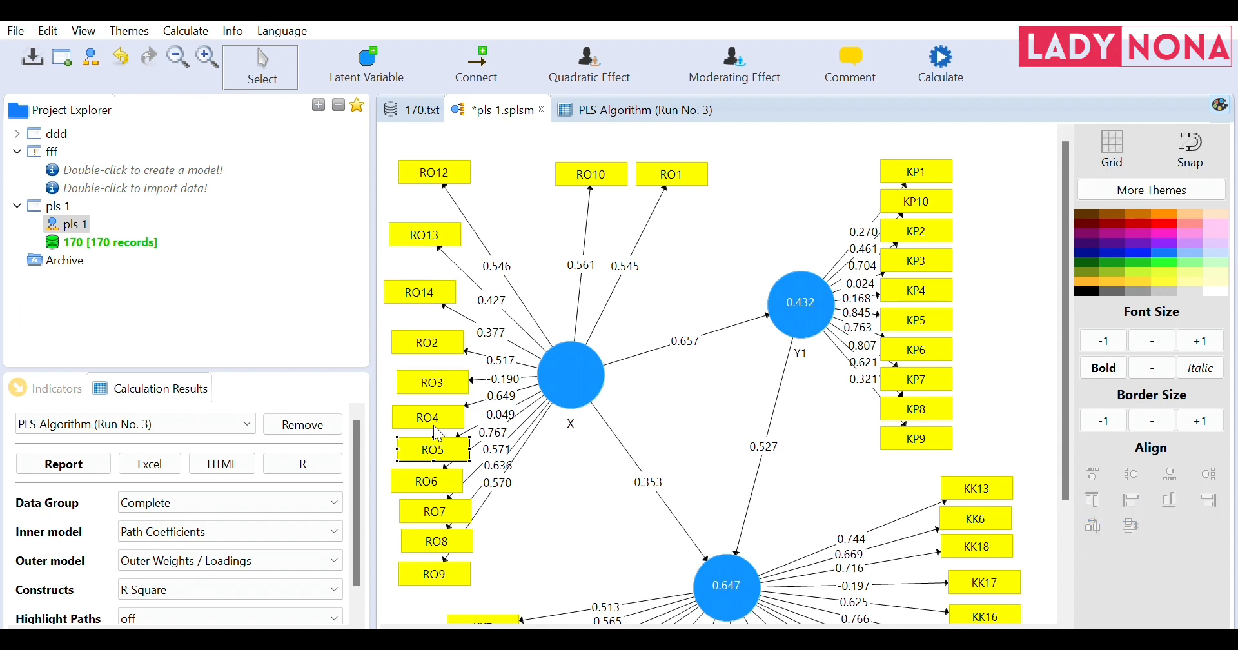
{"action": "left_click", "coordinate": [441, 378], "text": "ctrl"}
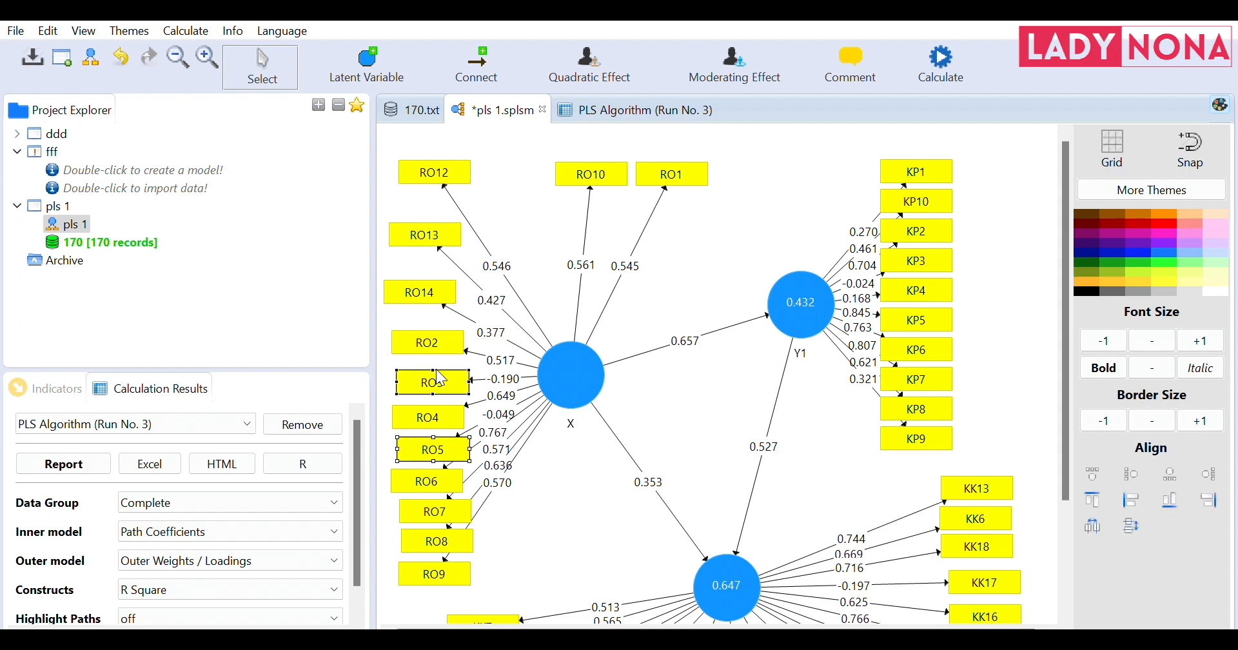
{"action": "left_click", "coordinate": [433, 280], "text": "ctrl"}
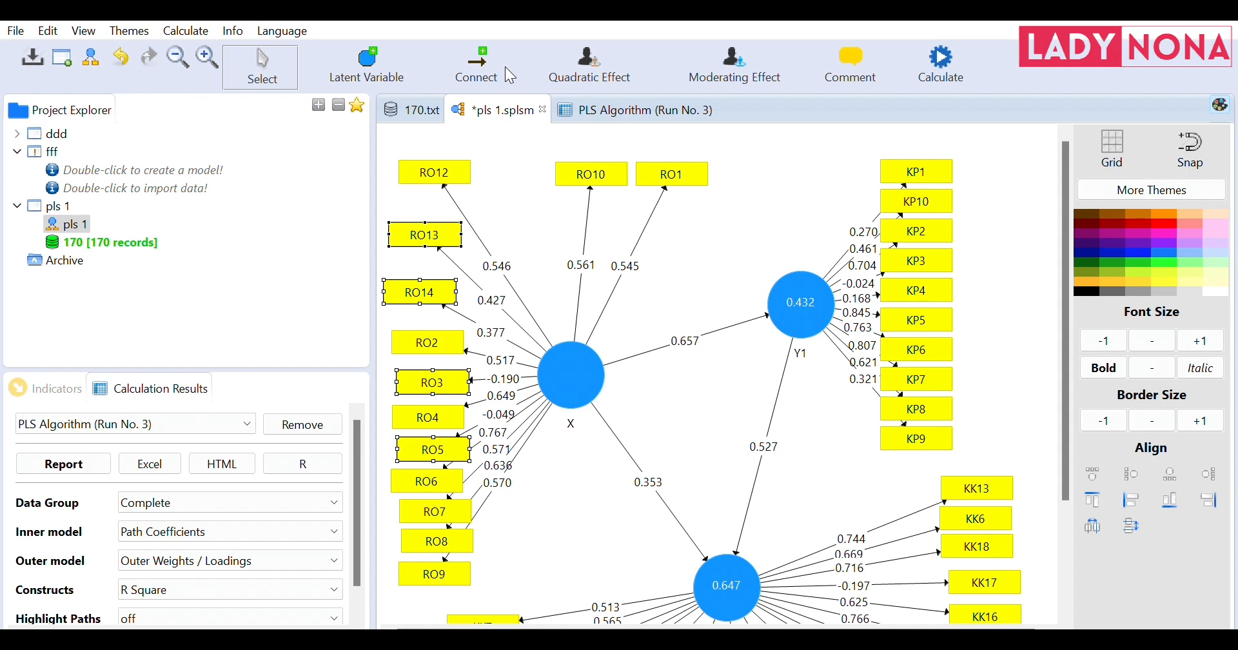
{"action": "key", "text": "Delete"}
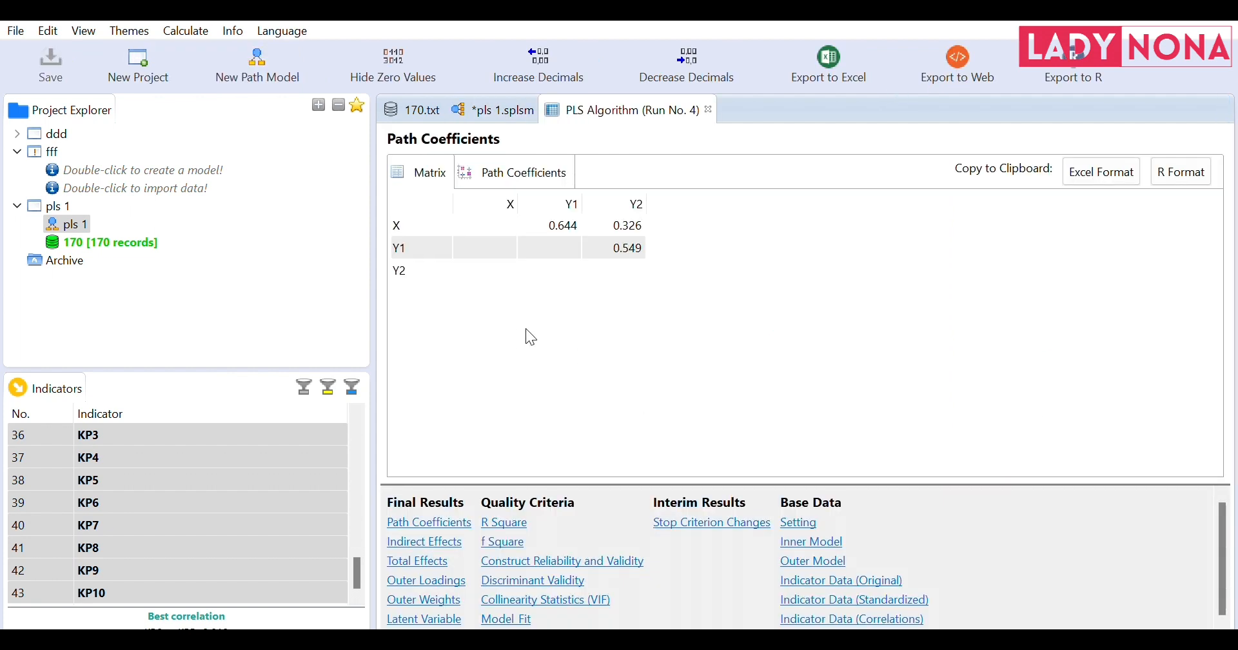
{"action": "double_click", "coordinate": [67, 224]}
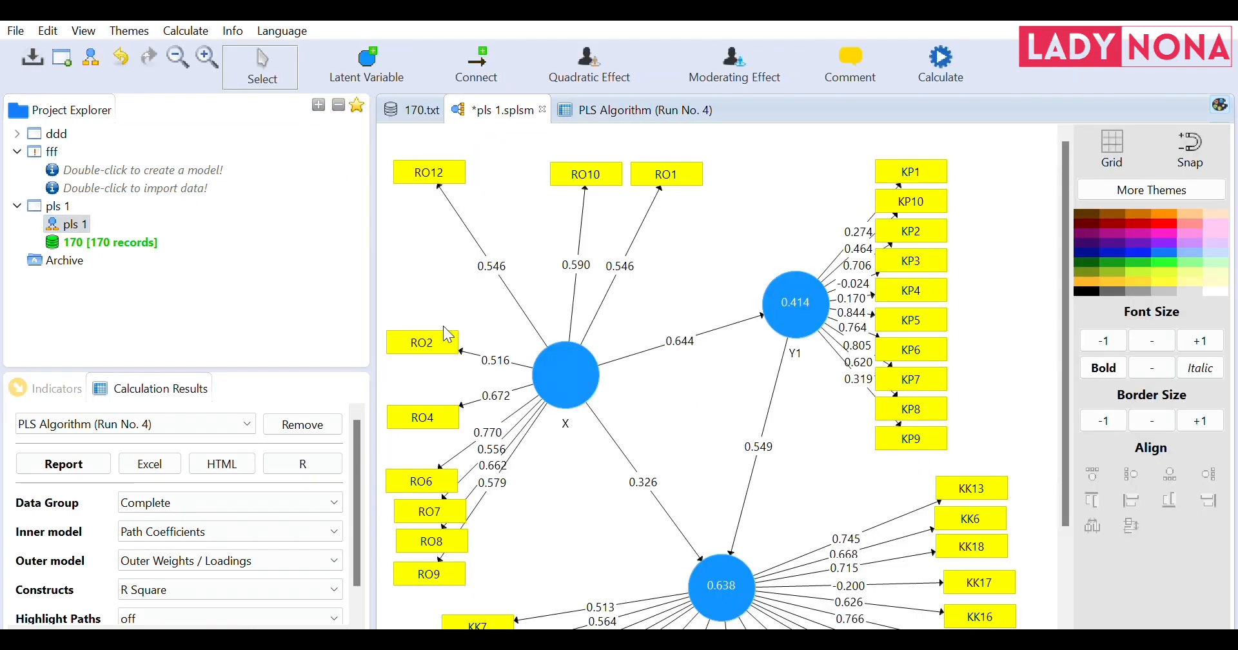
Step: Rearrange RO12, RO2, RO4, RO6, RO7, RO8, and RO9 around X to close the gaps between its indicators
{"action": "left_click_drag", "start_coordinate": [443, 169], "coordinate": [522, 169]}
{"action": "left_click_drag", "start_coordinate": [431, 324], "coordinate": [437, 157]}
{"action": "left_click_drag", "start_coordinate": [416, 407], "coordinate": [423, 248]}
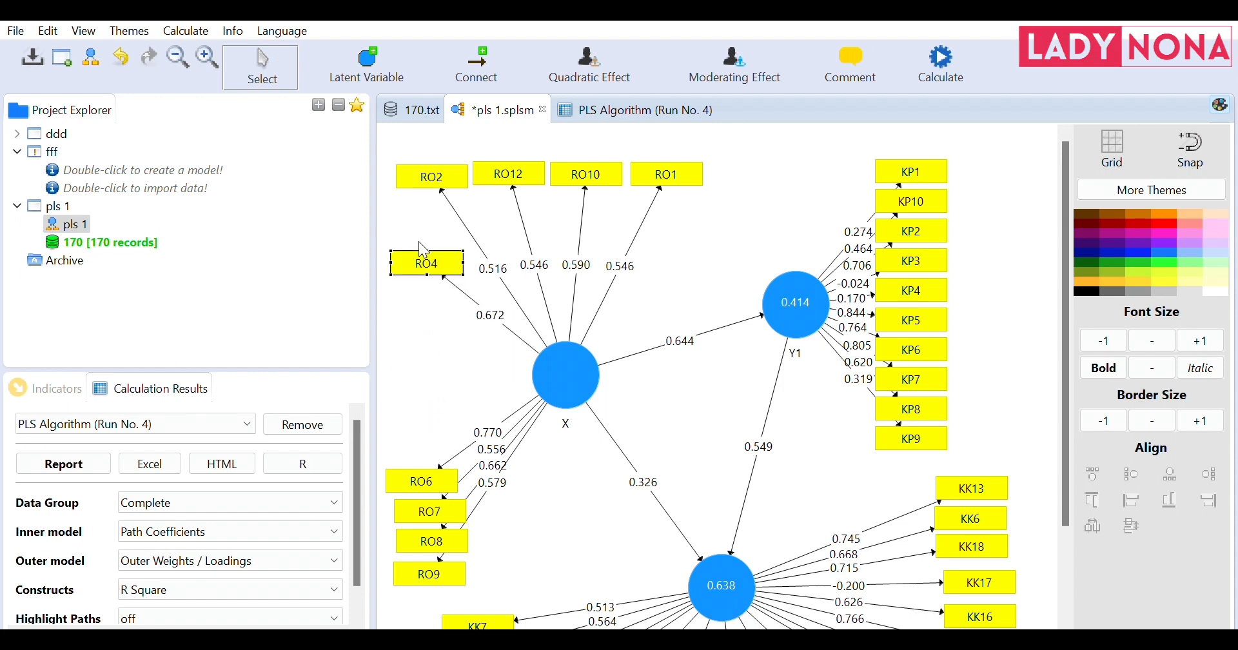
{"action": "left_click_drag", "start_coordinate": [410, 452], "coordinate": [416, 305]}
{"action": "left_click_drag", "start_coordinate": [409, 504], "coordinate": [402, 359]}
{"action": "left_click_drag", "start_coordinate": [412, 534], "coordinate": [412, 391]}
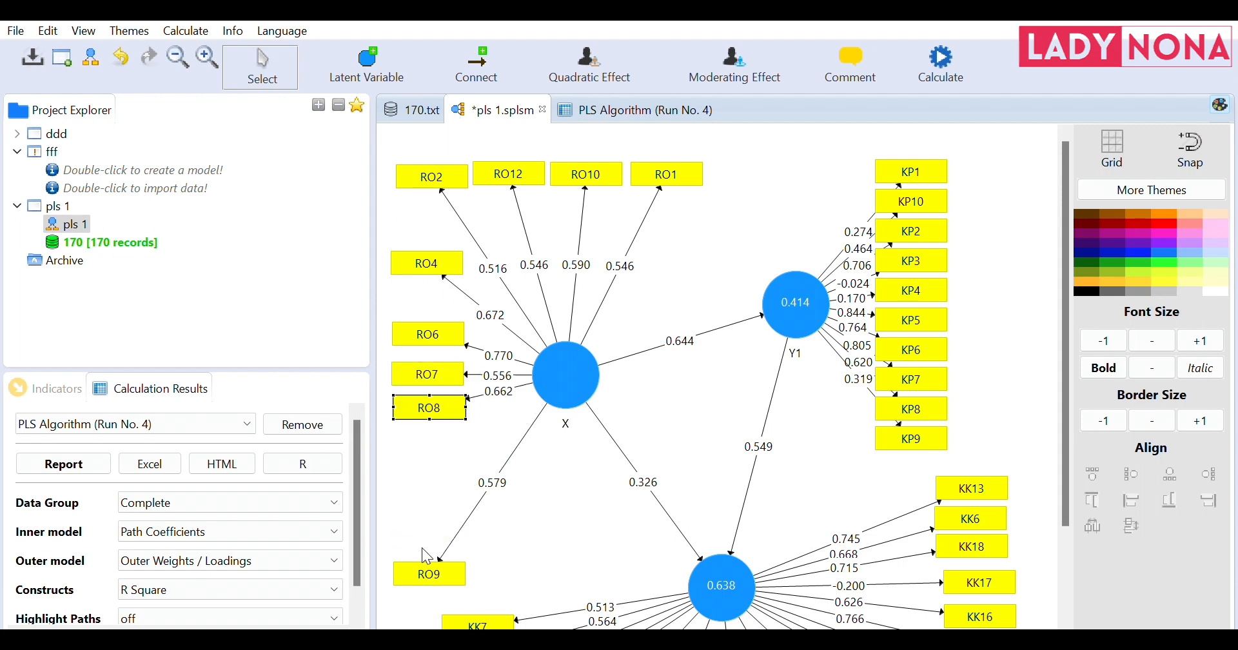
{"action": "left_click_drag", "start_coordinate": [422, 548], "coordinate": [427, 415]}
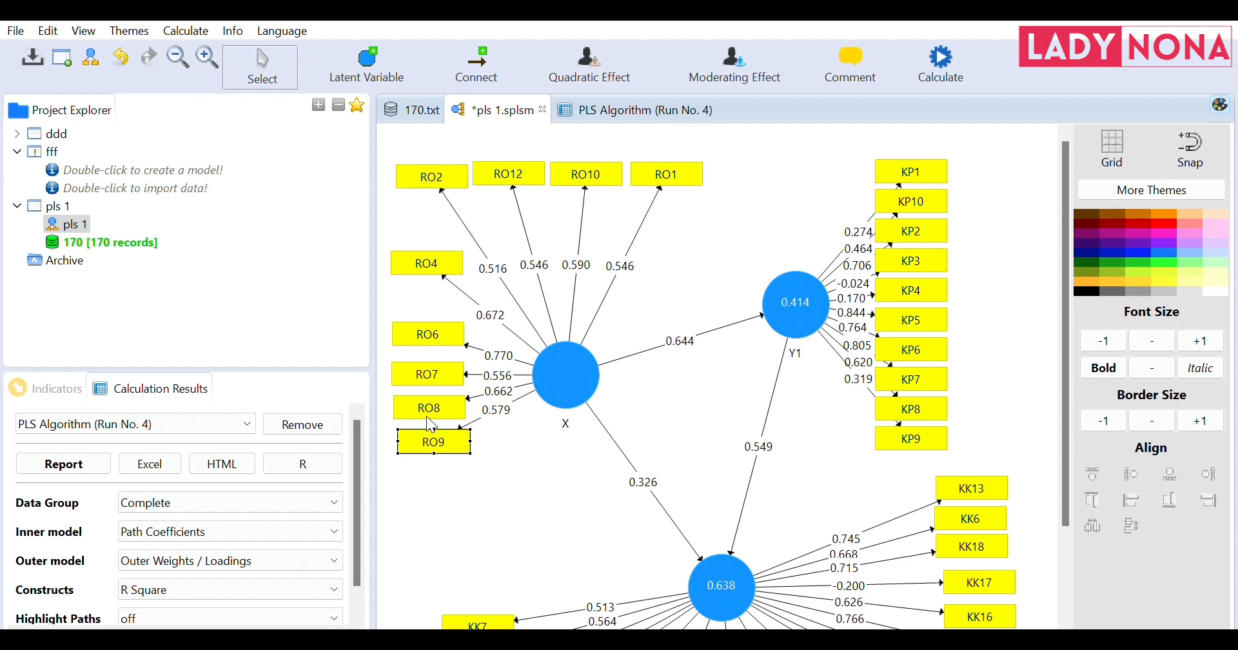
Step: Spread indicators KP1, KP10, and KP2 through KP9 around Y1, above and beside the construct, so each path is readable
{"action": "left_click_drag", "start_coordinate": [896, 158], "coordinate": [779, 166]}
{"action": "left_click_drag", "start_coordinate": [889, 190], "coordinate": [846, 159]}
{"action": "left_click_drag", "start_coordinate": [915, 223], "coordinate": [961, 156]}
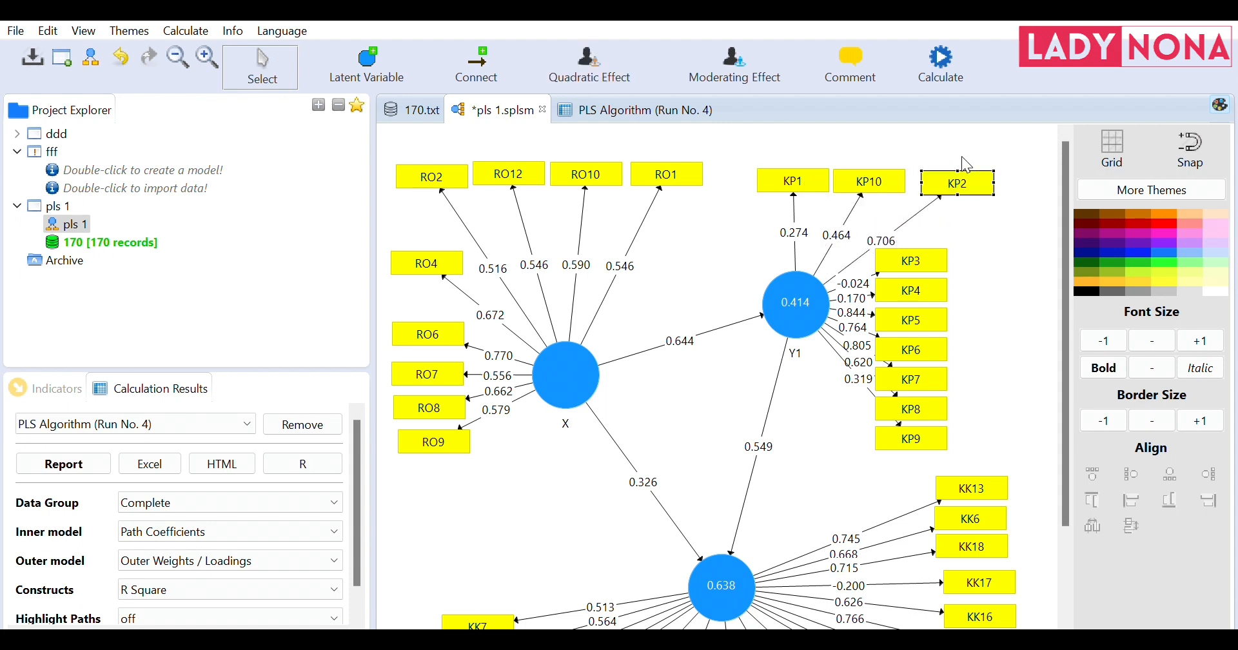
{"action": "left_click_drag", "start_coordinate": [900, 233], "coordinate": [961, 202]}
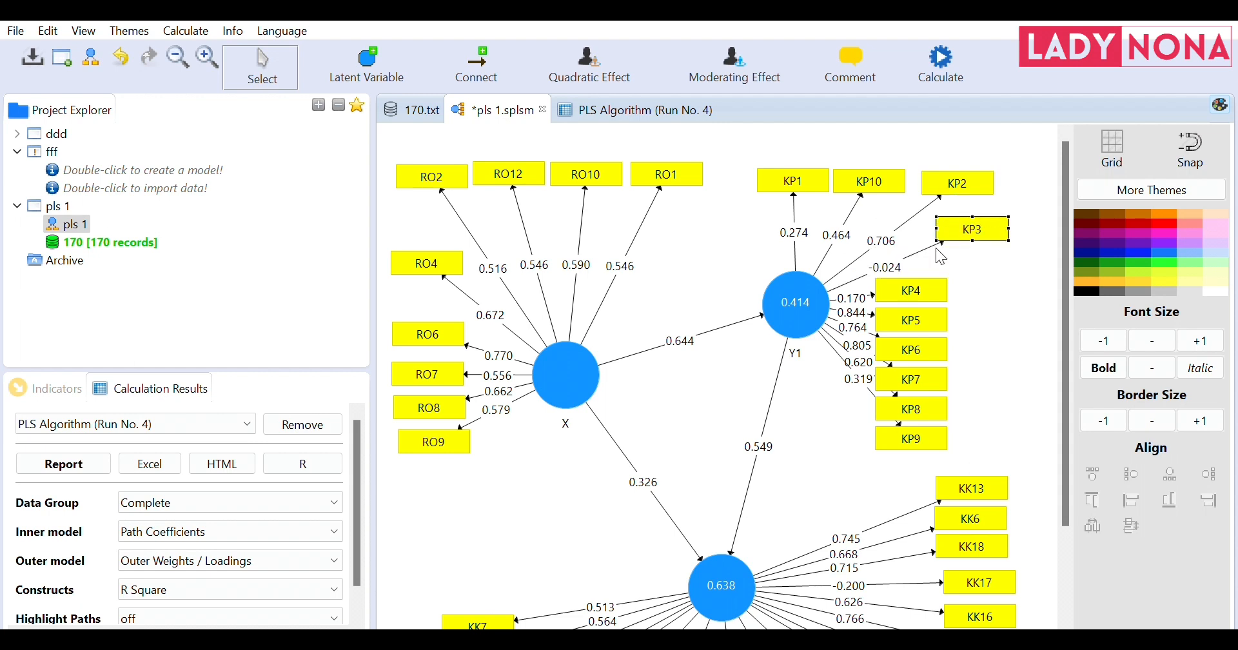
{"action": "left_click_drag", "start_coordinate": [912, 279], "coordinate": [980, 262]}
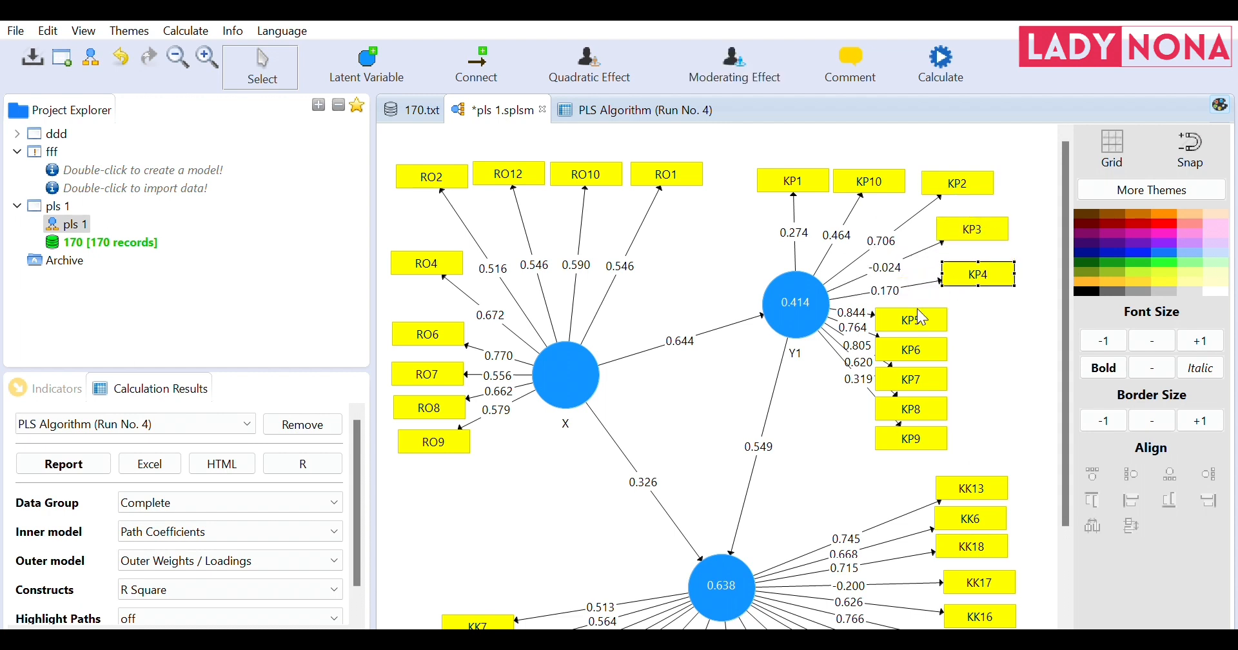
{"action": "left_click_drag", "start_coordinate": [917, 311], "coordinate": [980, 288]}
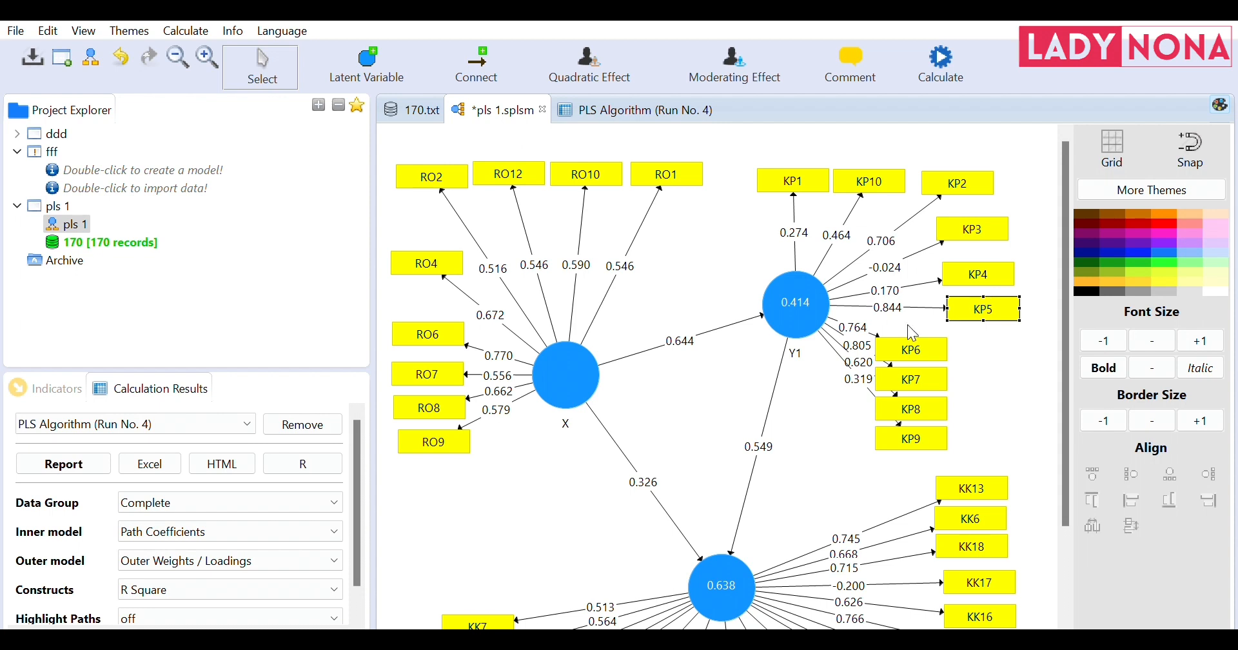
{"action": "left_click_drag", "start_coordinate": [907, 324], "coordinate": [986, 325]}
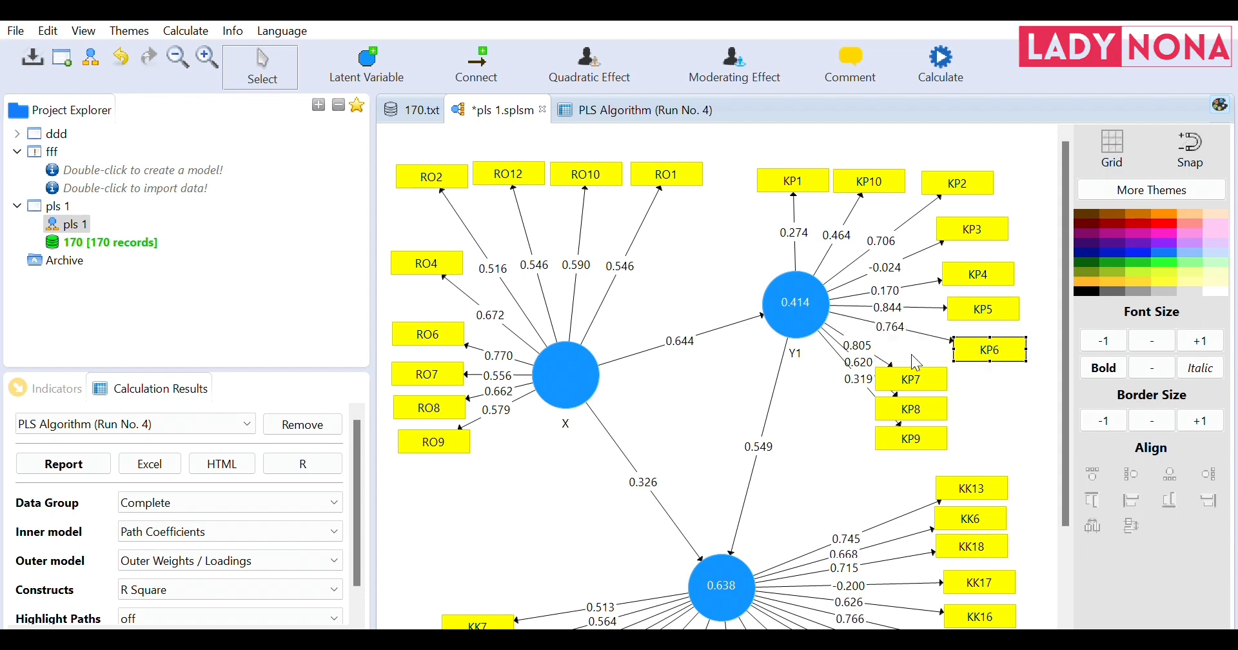
{"action": "left_click_drag", "start_coordinate": [914, 379], "coordinate": [989, 384]}
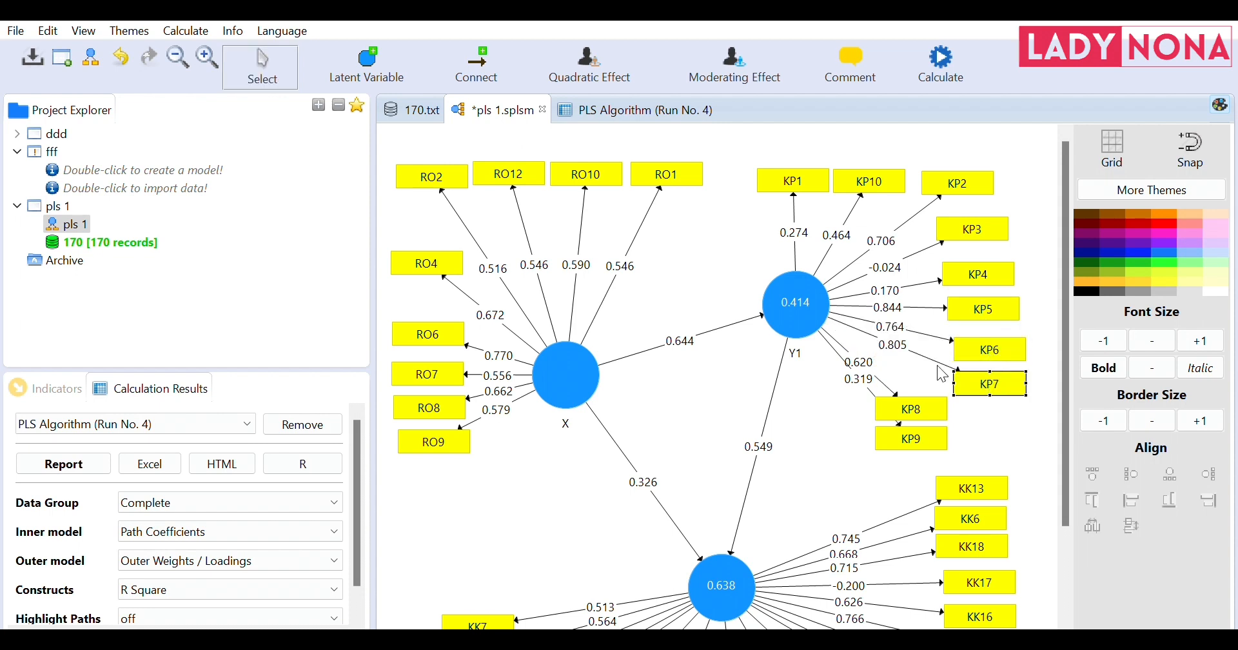
{"action": "left_click_drag", "start_coordinate": [903, 385], "coordinate": [987, 393]}
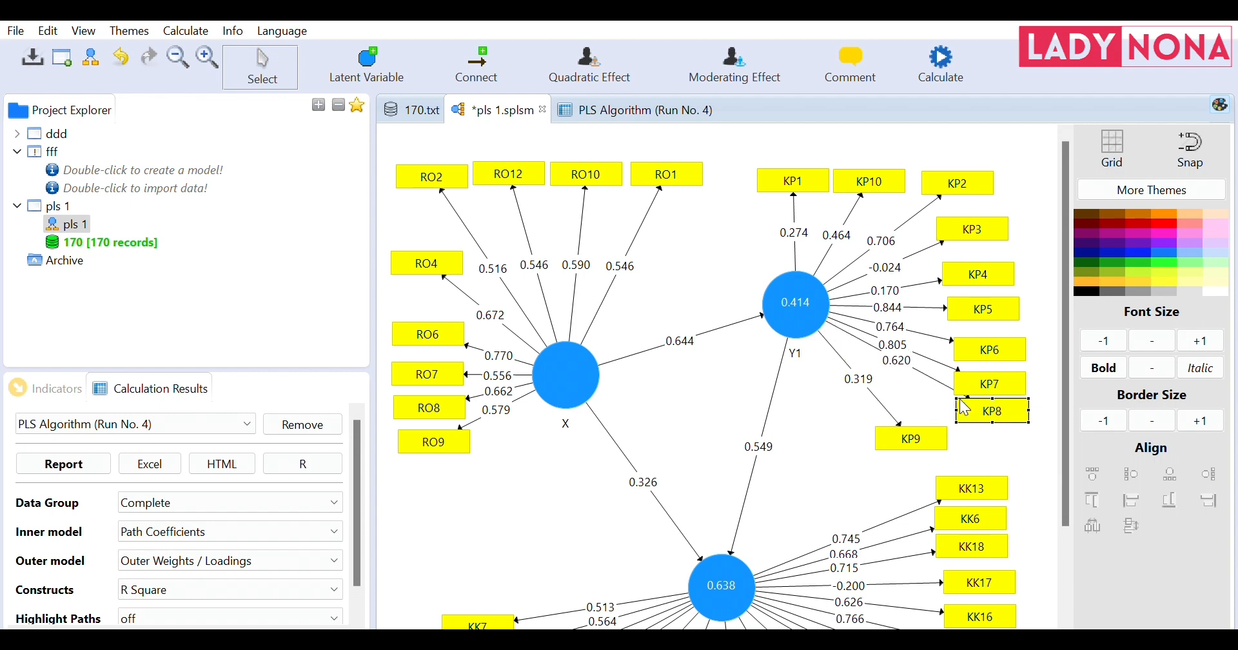
{"action": "left_click_drag", "start_coordinate": [905, 428], "coordinate": [972, 424]}
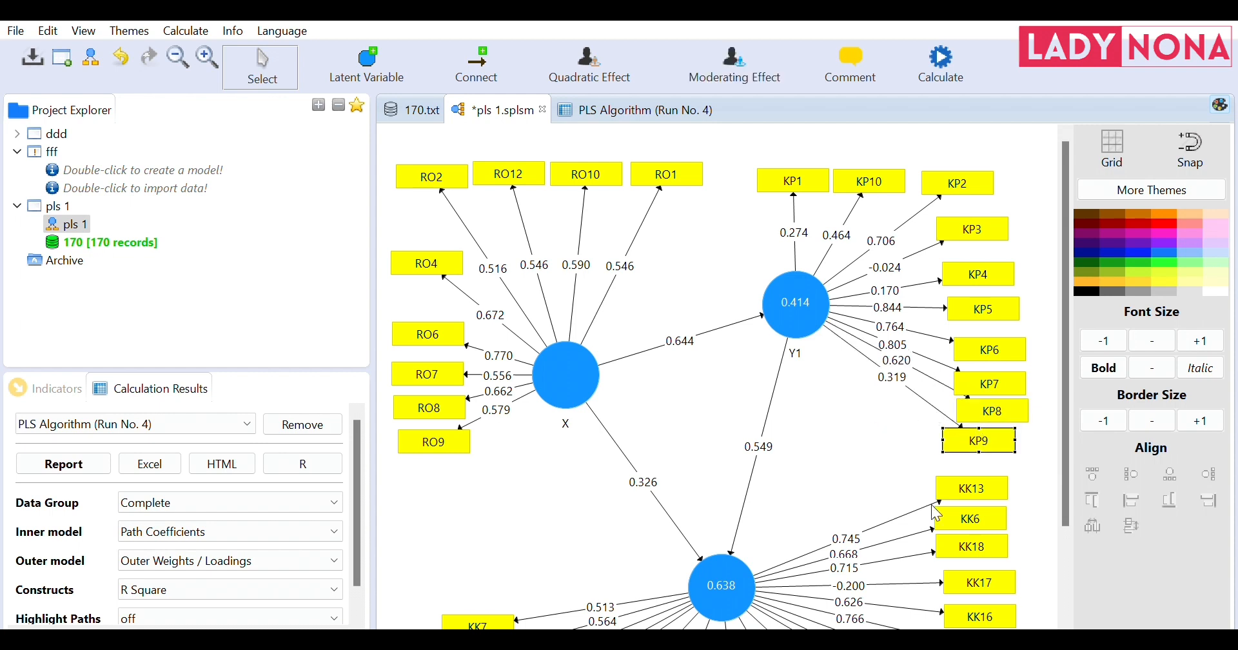
{"action": "left_click_drag", "start_coordinate": [1067, 472], "coordinate": [1055, 566]}
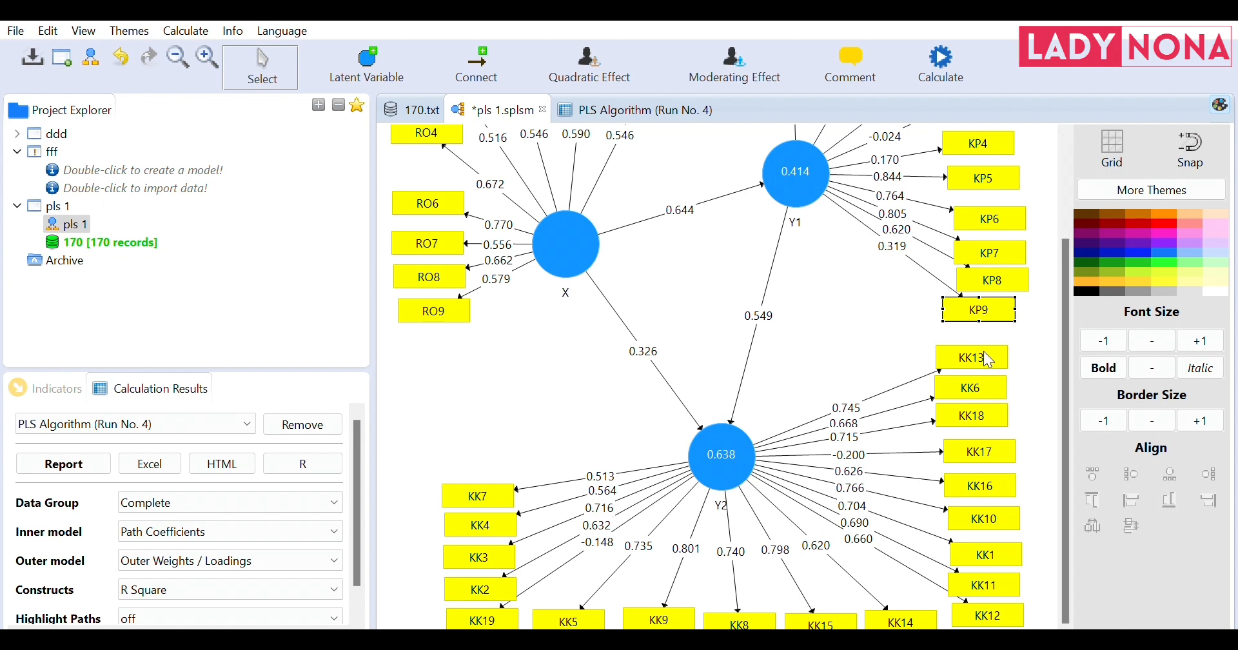
Step: Delete indicators KP1, KP10, KP3, KP4, and KP9 from Y1 and KK17 and KK19 from Y2 together
{"action": "mouse_move", "coordinate": [984, 336]}
{"action": "left_mouse_down"}
{"action": "mouse_move", "coordinate": [841, 342]}
{"action": "mouse_move", "coordinate": [989, 346]}
{"action": "left_mouse_up"}
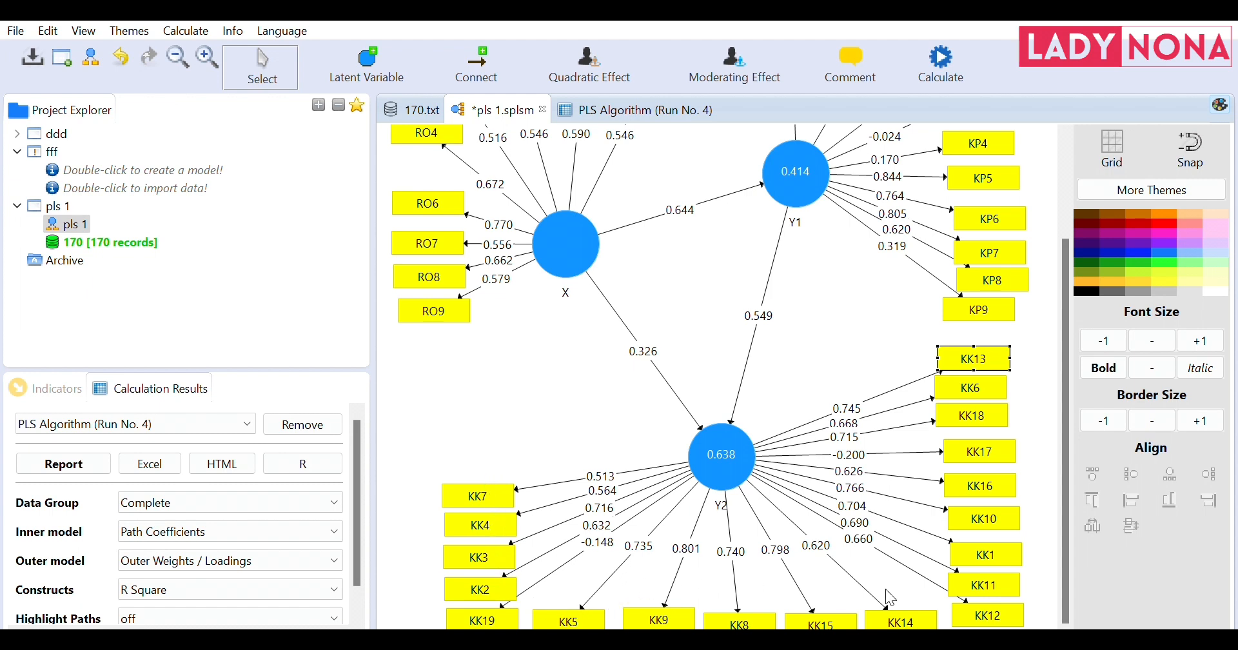
{"action": "left_click_drag", "start_coordinate": [1068, 486], "coordinate": [1083, 339]}
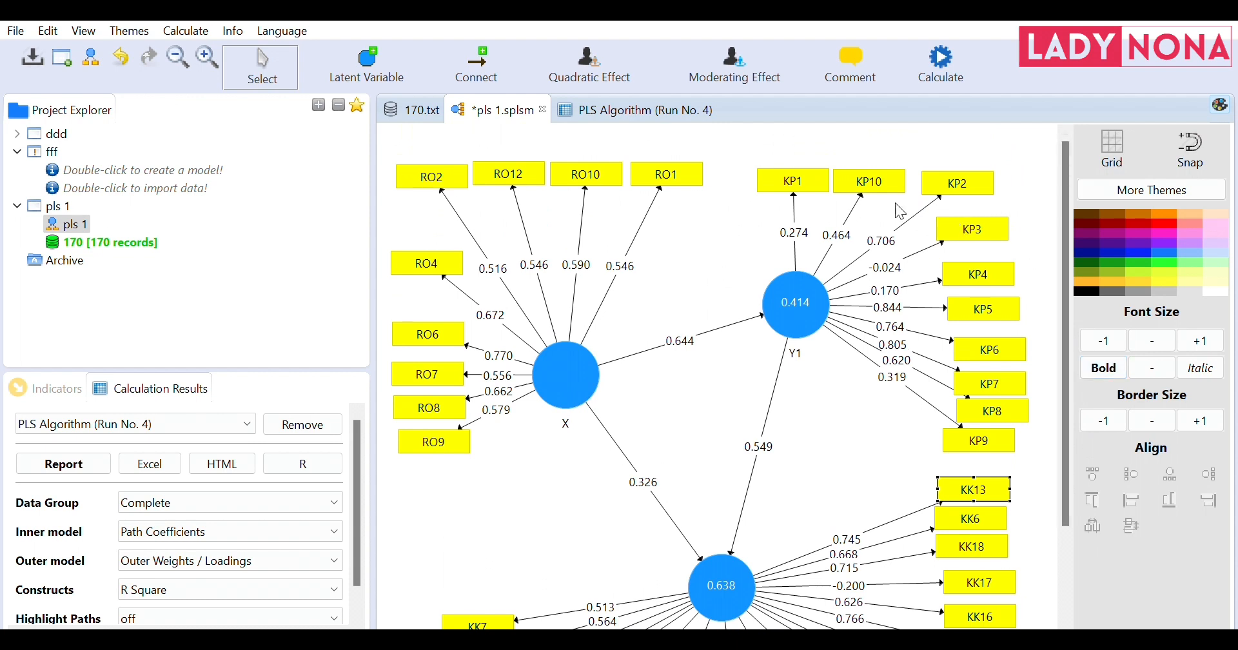
{"action": "left_click", "coordinate": [798, 163], "text": "ctrl"}
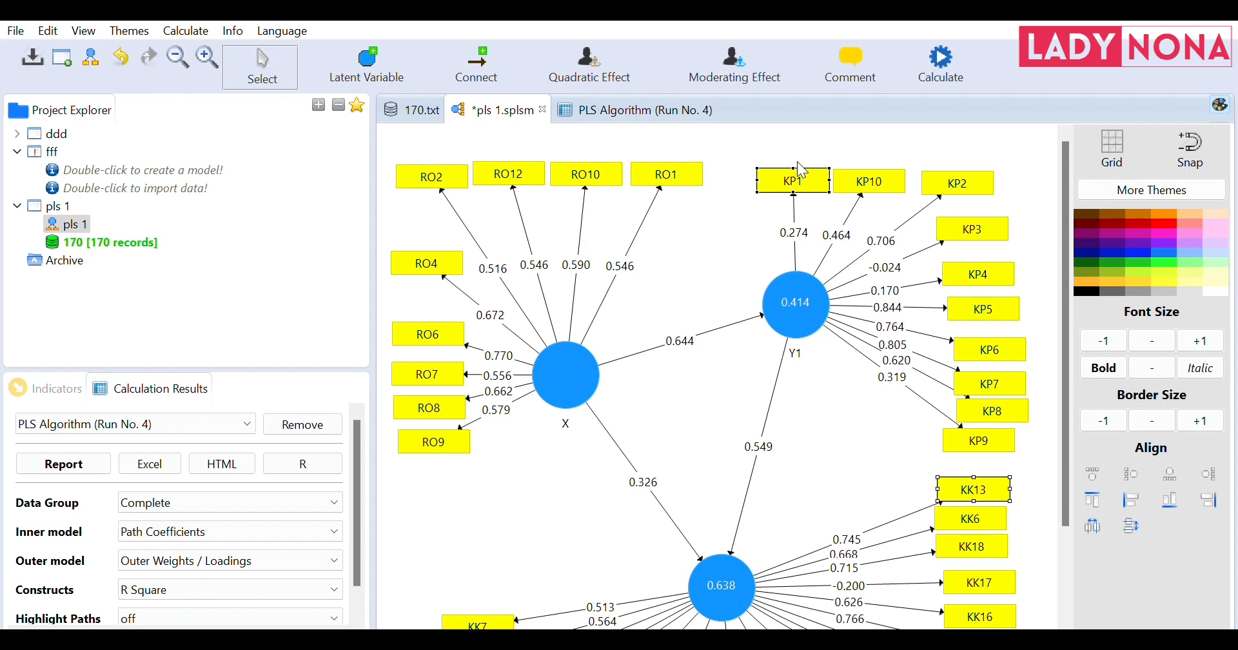
{"action": "left_click", "coordinate": [901, 173], "text": "ctrl"}
{"action": "left_click", "coordinate": [992, 210], "text": "ctrl"}
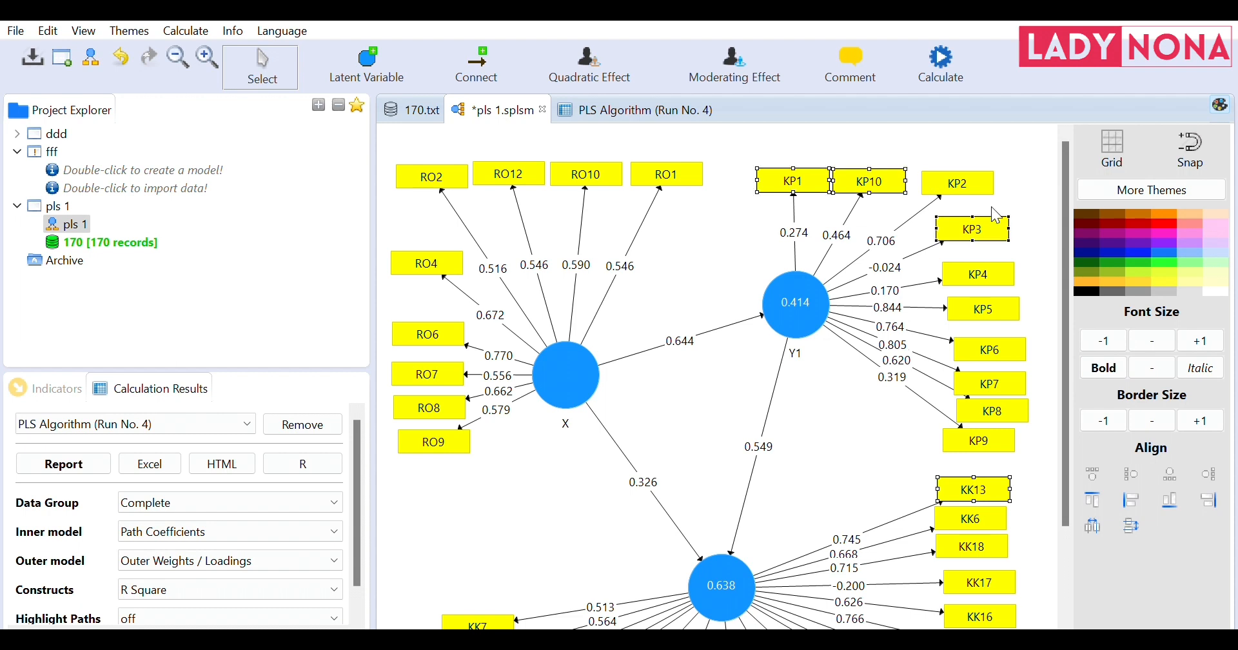
{"action": "left_click", "coordinate": [969, 273], "text": "ctrl"}
{"action": "left_click", "coordinate": [991, 374], "text": "ctrl"}
{"action": "left_click", "coordinate": [991, 363], "text": "ctrl"}
{"action": "left_click", "coordinate": [968, 433], "text": "ctrl"}
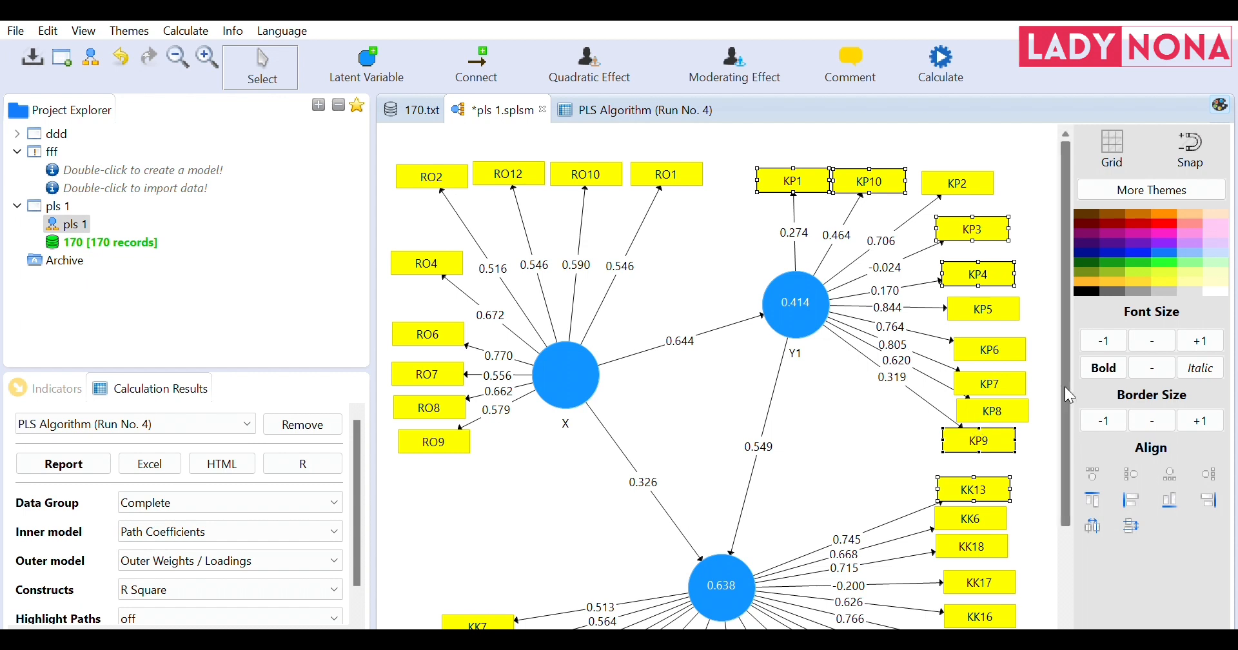
{"action": "left_click_drag", "start_coordinate": [1066, 385], "coordinate": [1060, 541]}
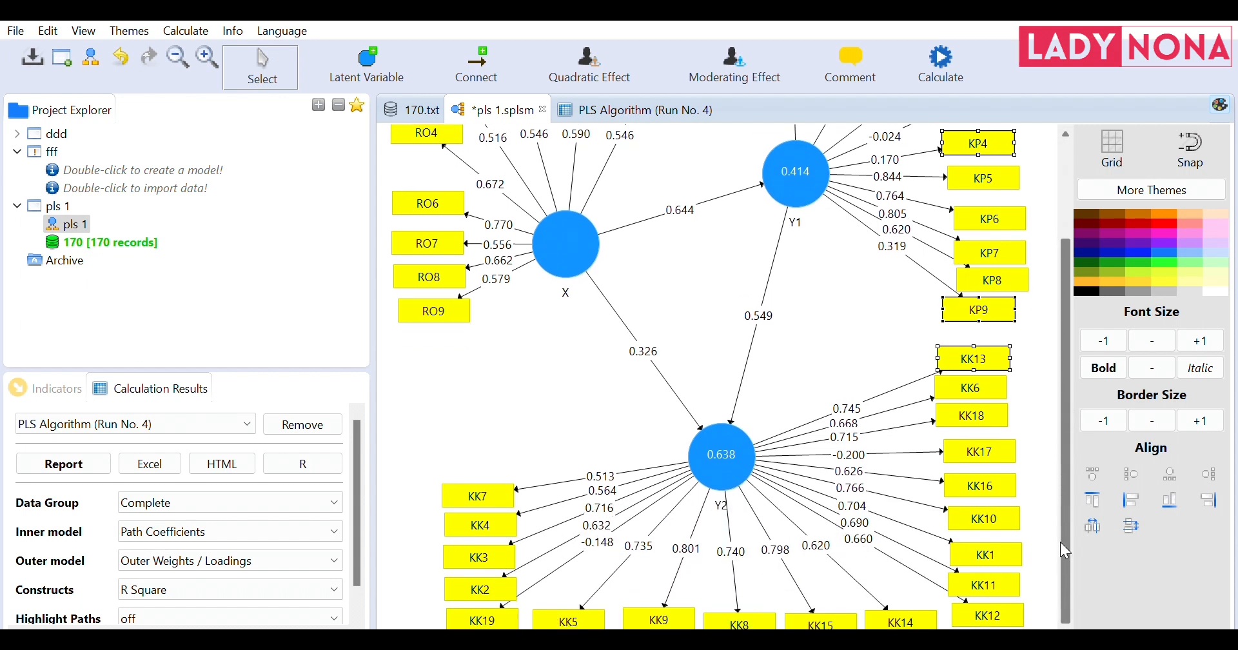
{"action": "left_click", "coordinate": [970, 433], "text": "ctrl"}
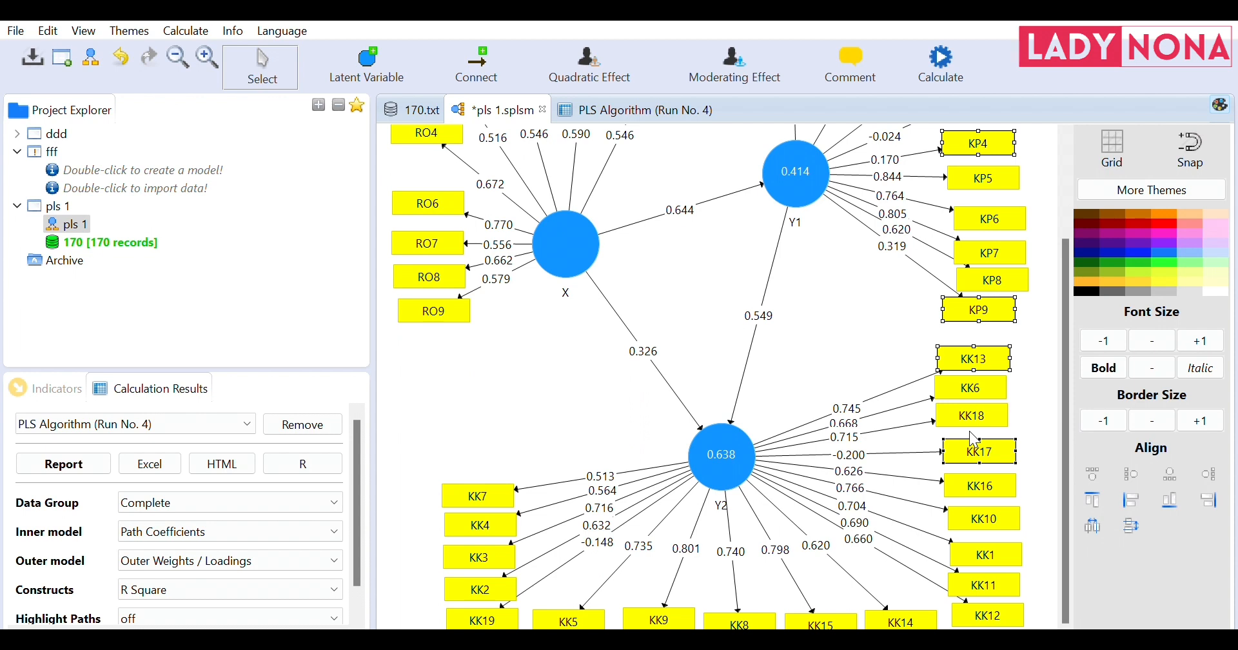
{"action": "left_click", "coordinate": [979, 338], "text": "ctrl"}
{"action": "left_click", "coordinate": [487, 613], "text": "ctrl"}
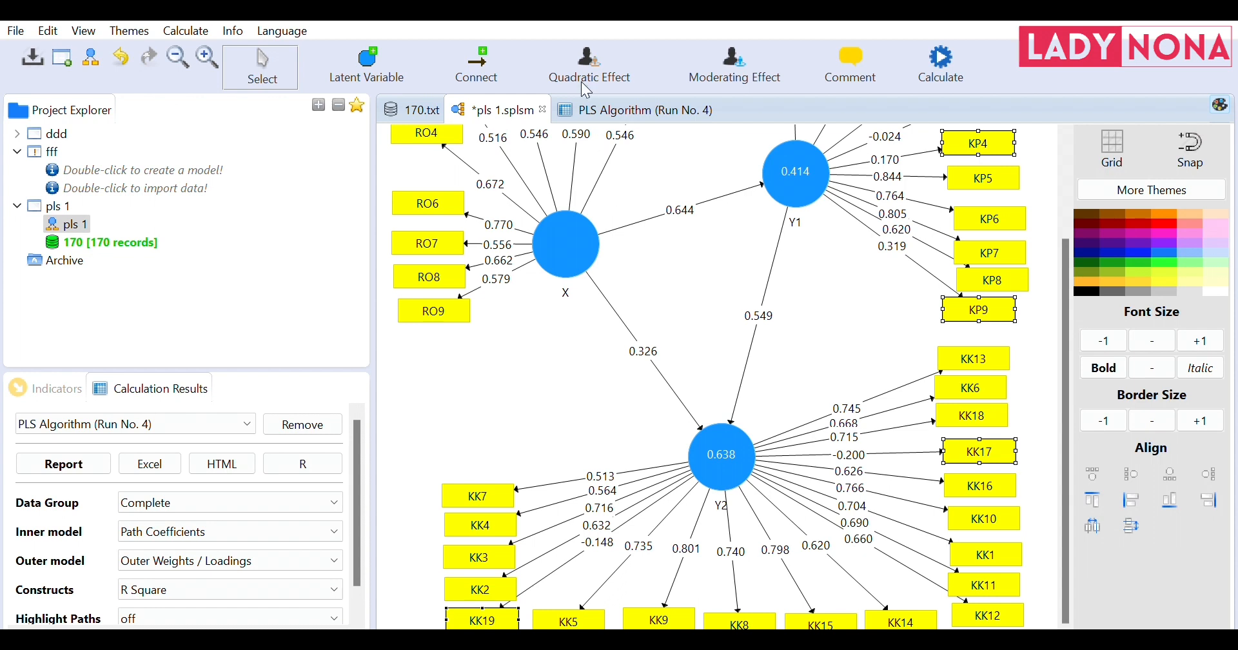
{"action": "key", "text": "Delete"}
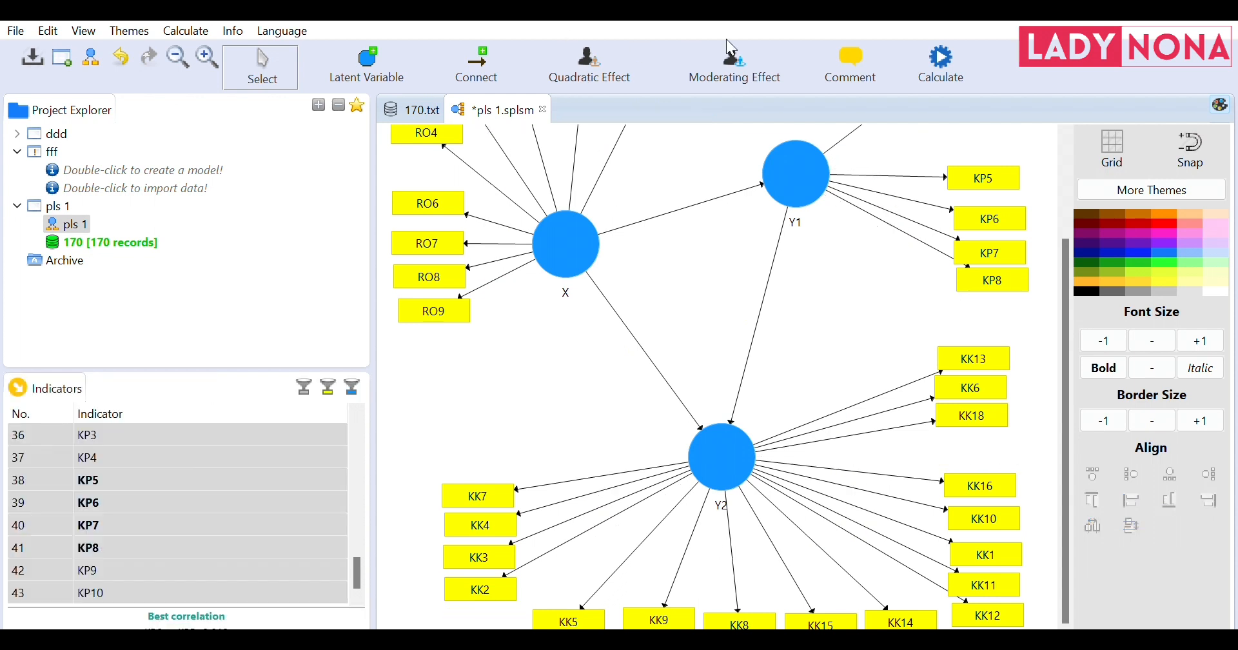
Step: Rerun the PLS Algorithm on the reduced model and return to the pls 1 model
{"action": "left_click", "coordinate": [959, 64]}
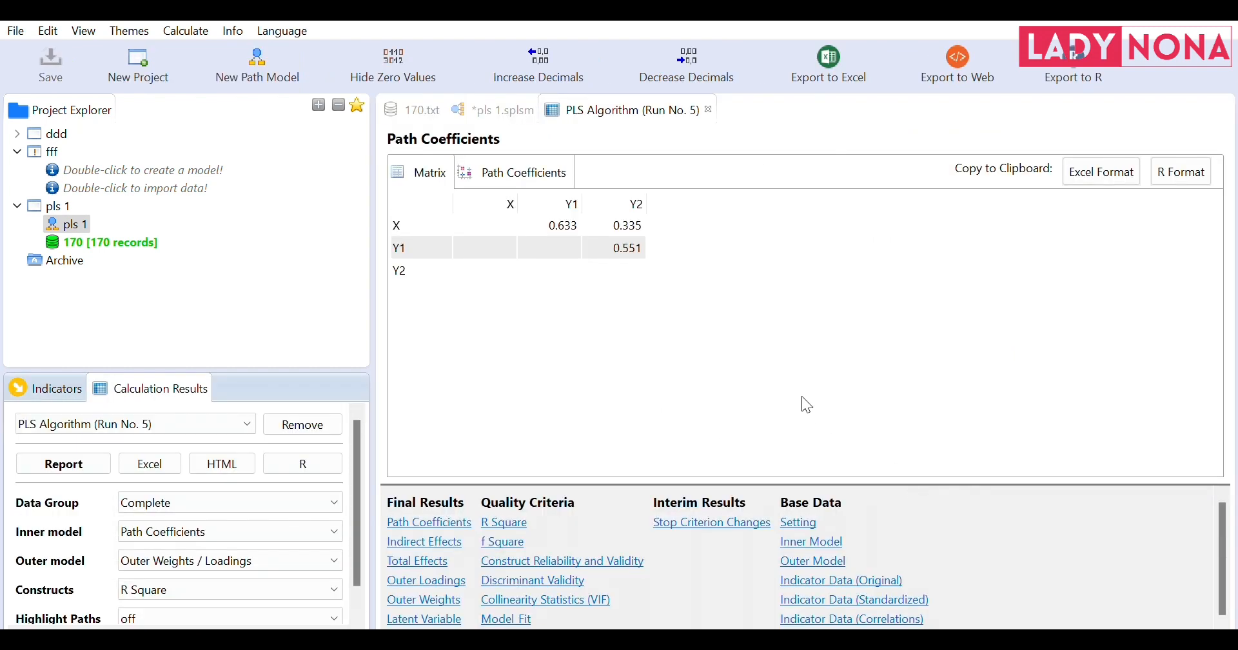
{"action": "double_click", "coordinate": [52, 201]}
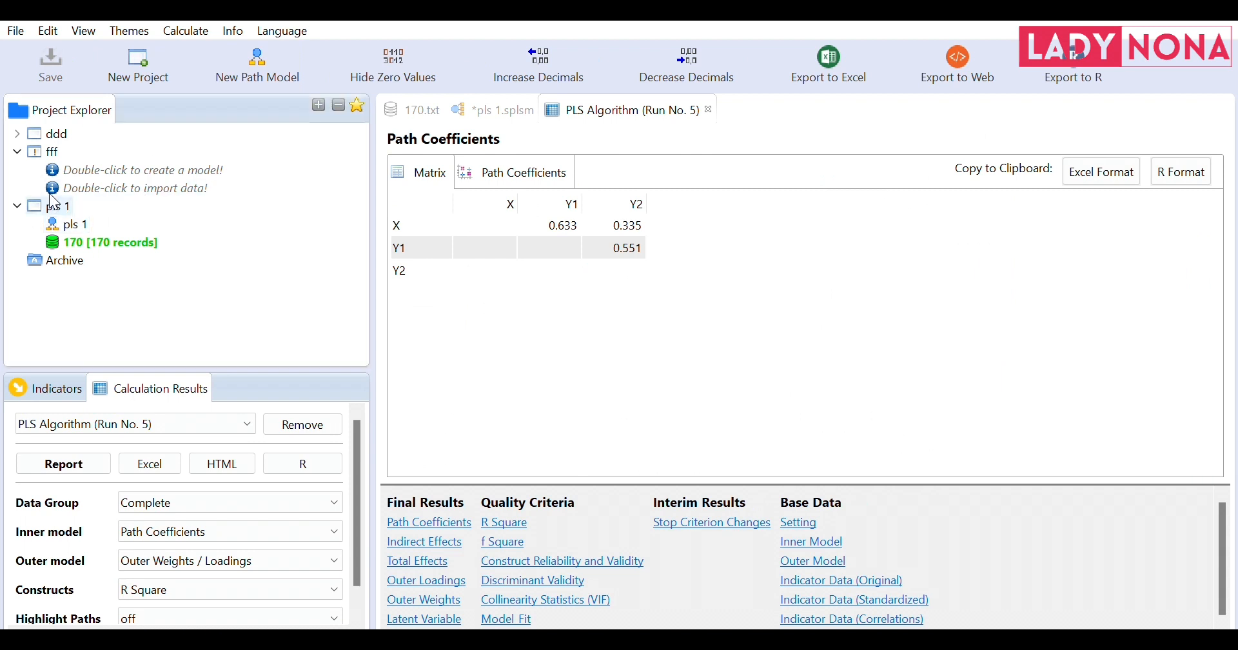
{"action": "double_click", "coordinate": [54, 201]}
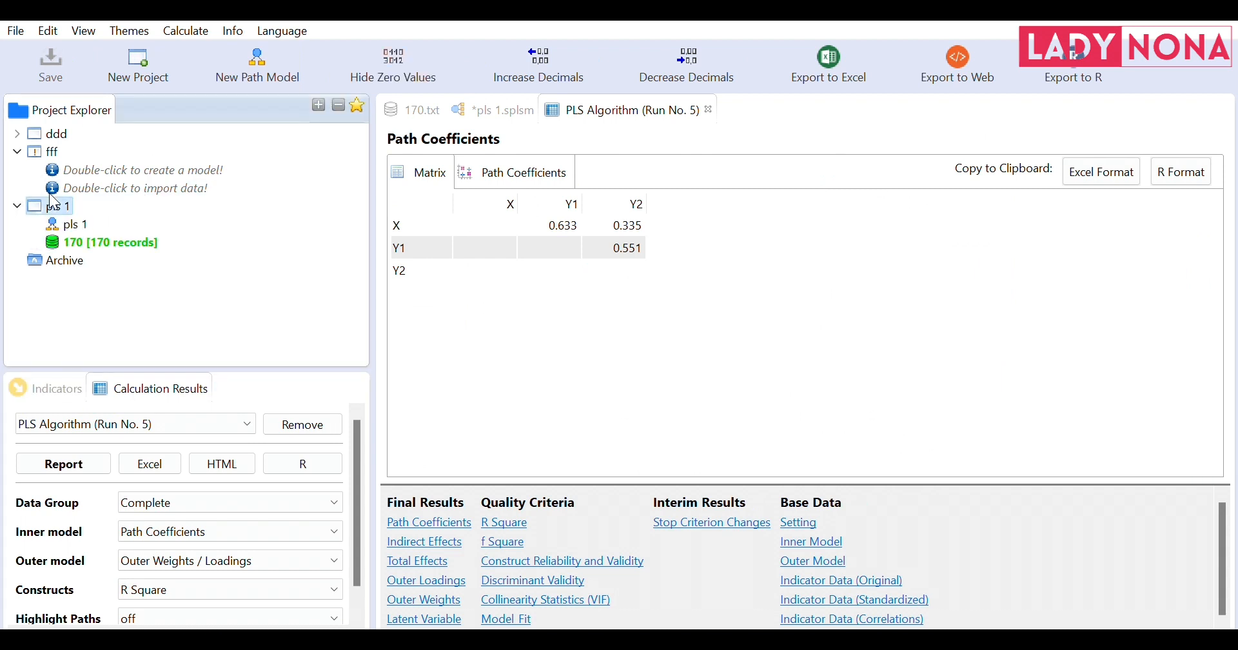
{"action": "double_click", "coordinate": [65, 220]}
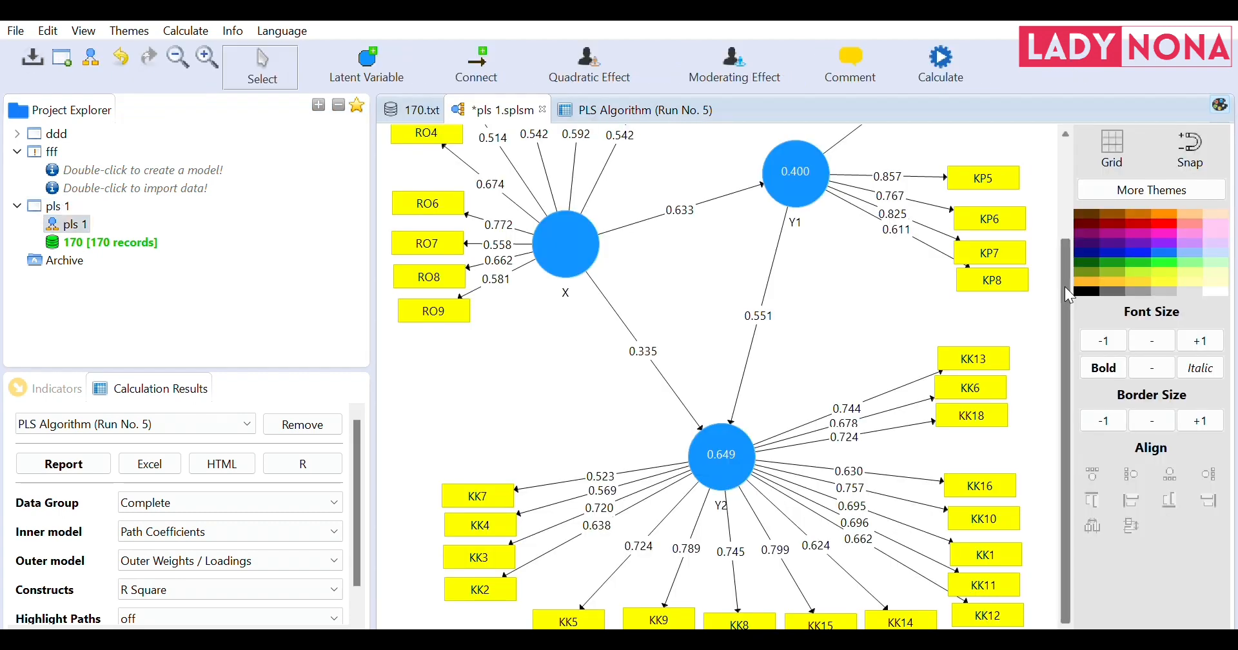
Step: Rearrange KP5, KP6, KP7, and KP8 below KP2 beside Y1 to close the gaps between its indicators
{"action": "left_click_drag", "start_coordinate": [1065, 285], "coordinate": [1062, 171]}
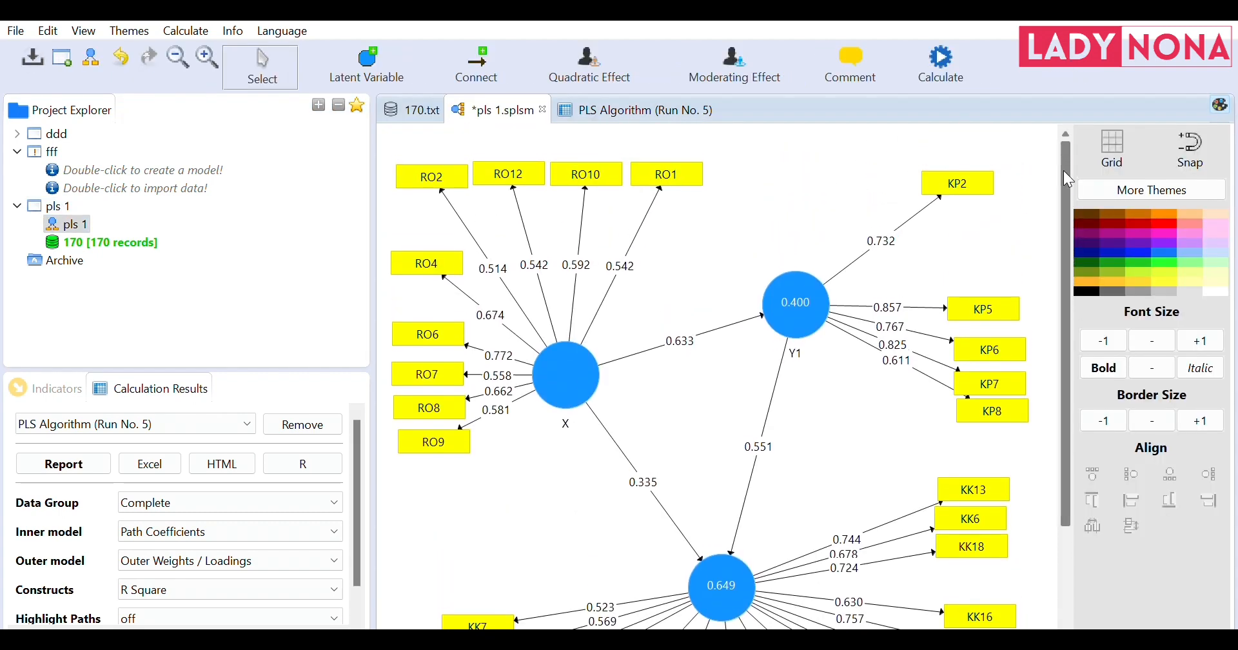
{"action": "left_click_drag", "start_coordinate": [976, 300], "coordinate": [969, 204]}
{"action": "left_click_drag", "start_coordinate": [968, 340], "coordinate": [961, 259]}
{"action": "left_click_drag", "start_coordinate": [984, 374], "coordinate": [972, 278]}
{"action": "left_click_drag", "start_coordinate": [983, 403], "coordinate": [978, 324]}
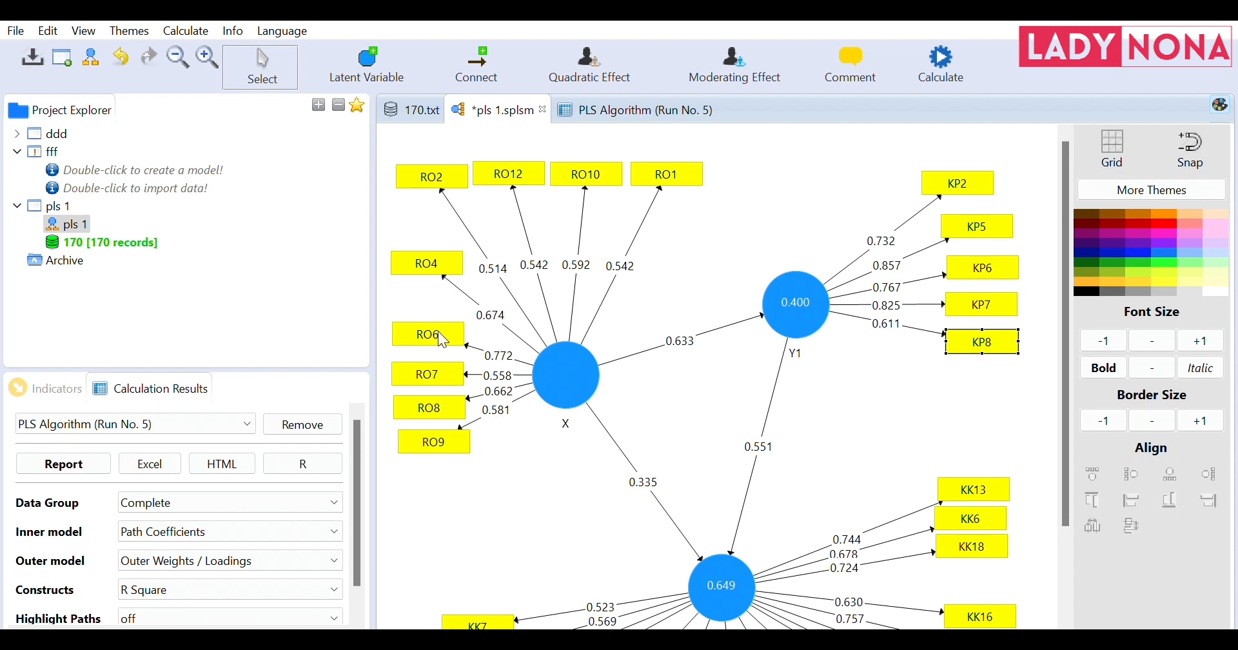
{"action": "left_click_drag", "start_coordinate": [1064, 350], "coordinate": [1035, 479]}
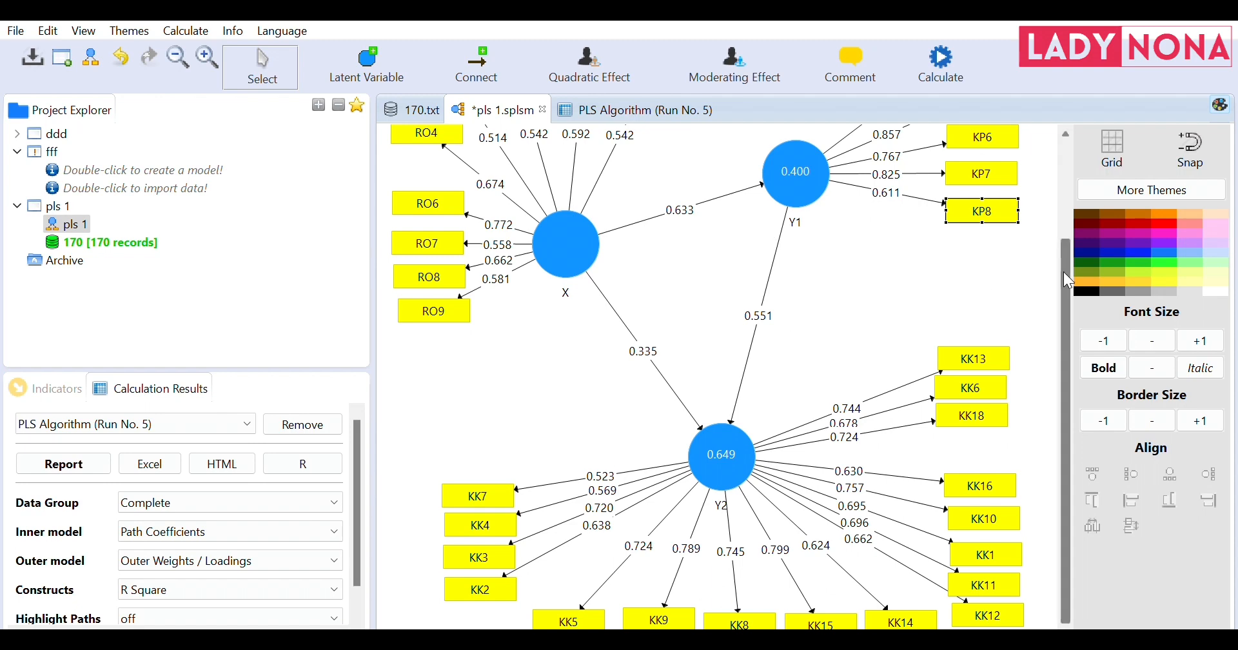
{"action": "left_click_drag", "start_coordinate": [1062, 272], "coordinate": [1058, 148]}
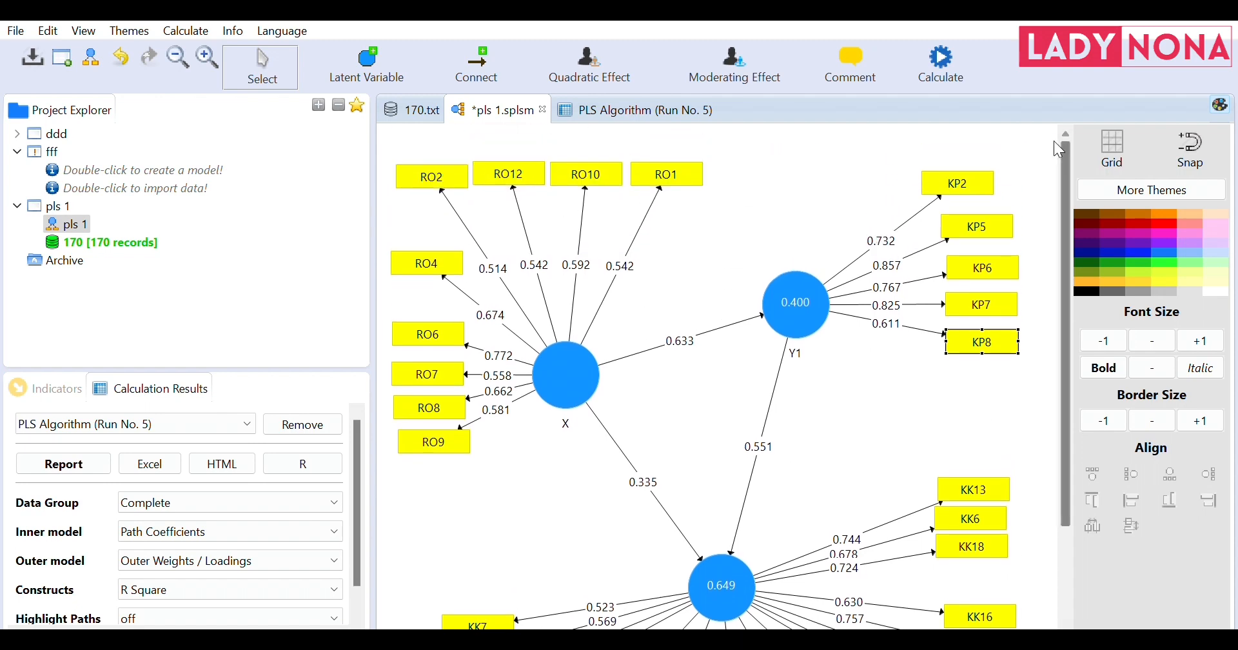
Step: Review the Outer Loadings matrix in the PLS Algorithm (Run No. 5) report, checking the Y2 indicators
{"action": "left_click", "coordinate": [588, 96]}
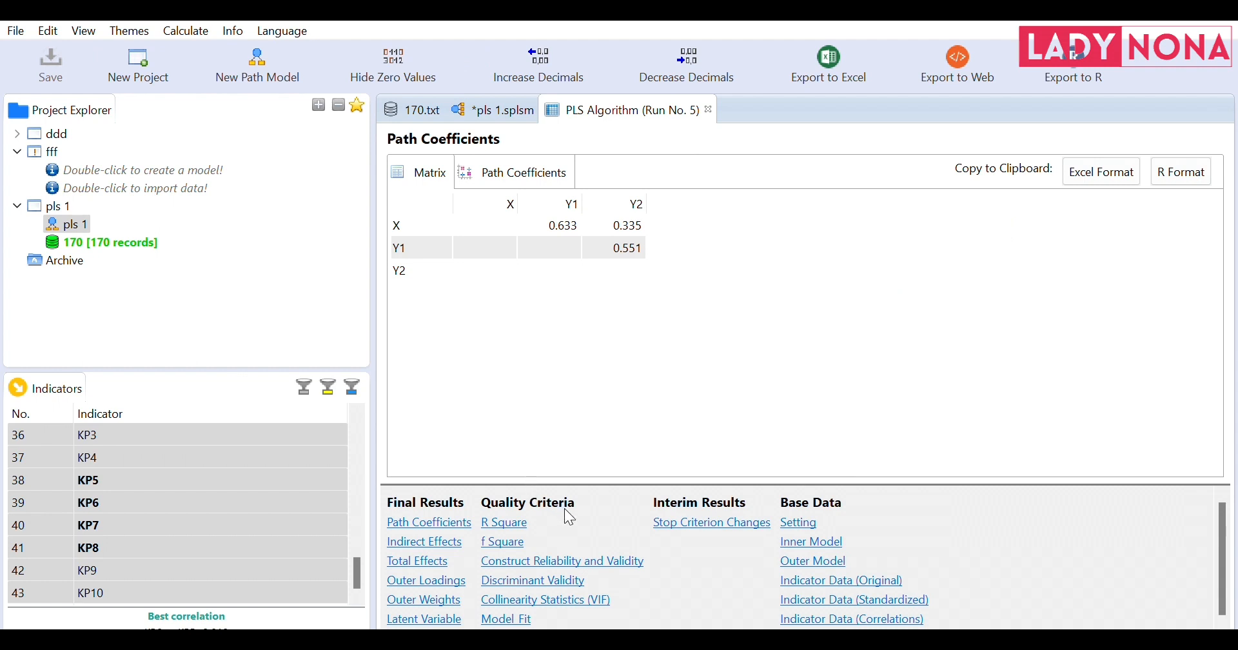
{"action": "left_click", "coordinate": [430, 580]}
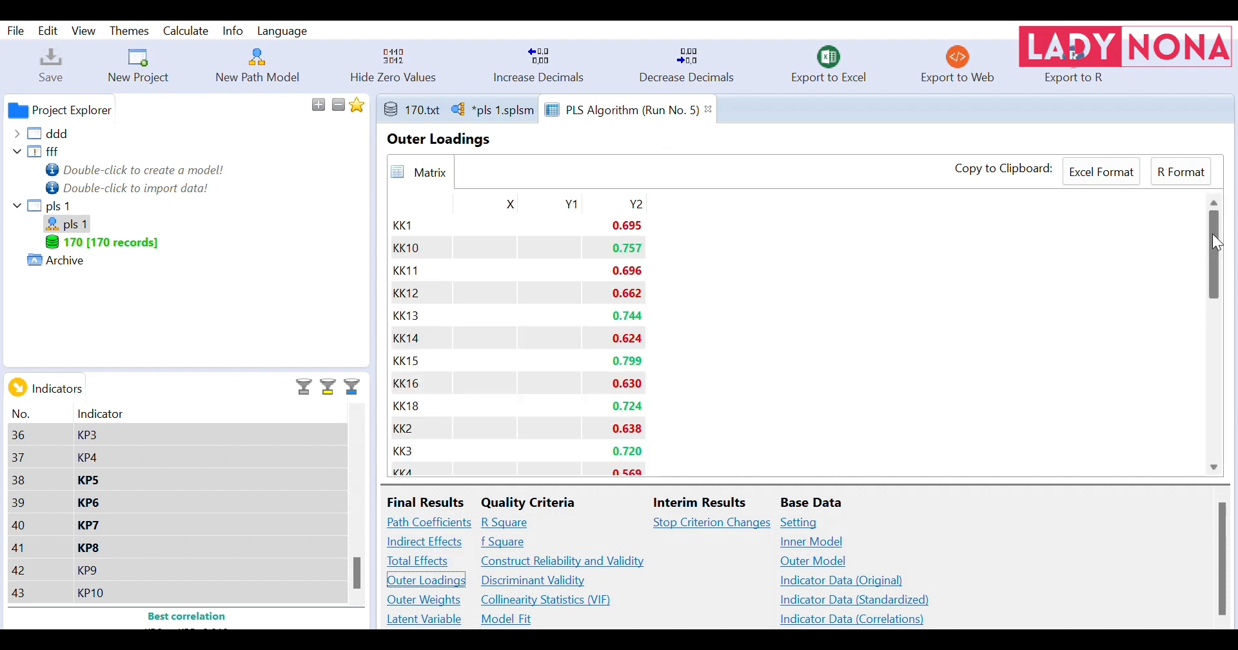
{"action": "left_click_drag", "start_coordinate": [1212, 234], "coordinate": [1211, 265]}
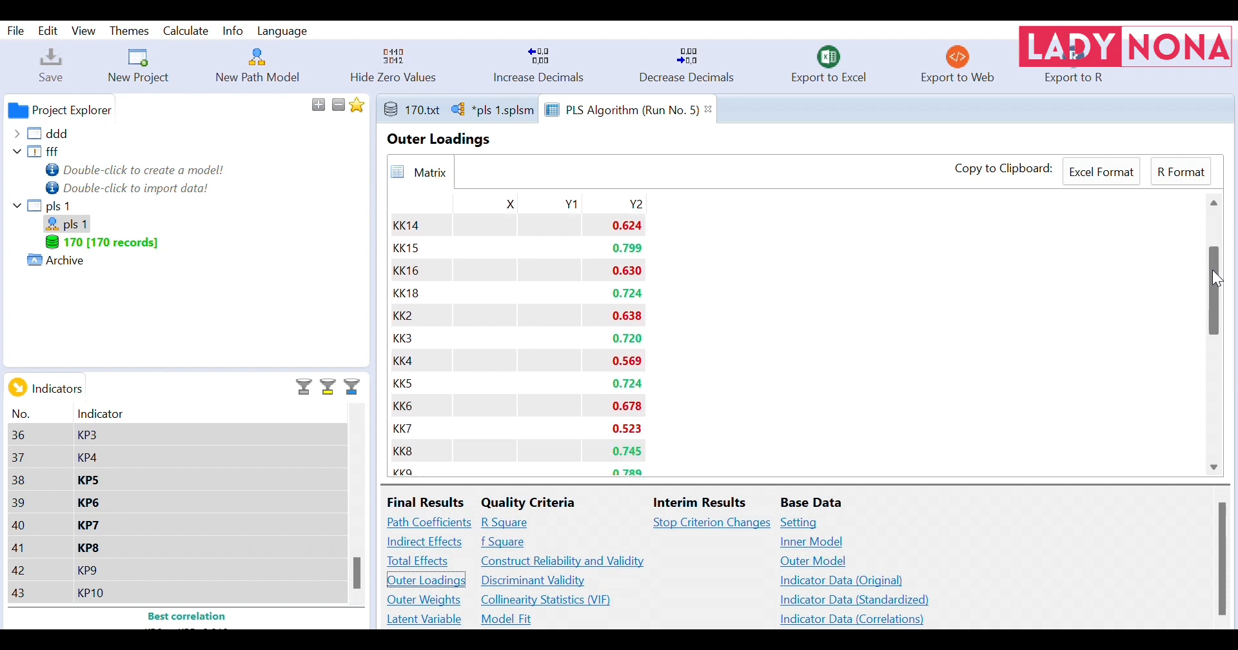
{"action": "left_click_drag", "start_coordinate": [1212, 269], "coordinate": [1216, 242]}
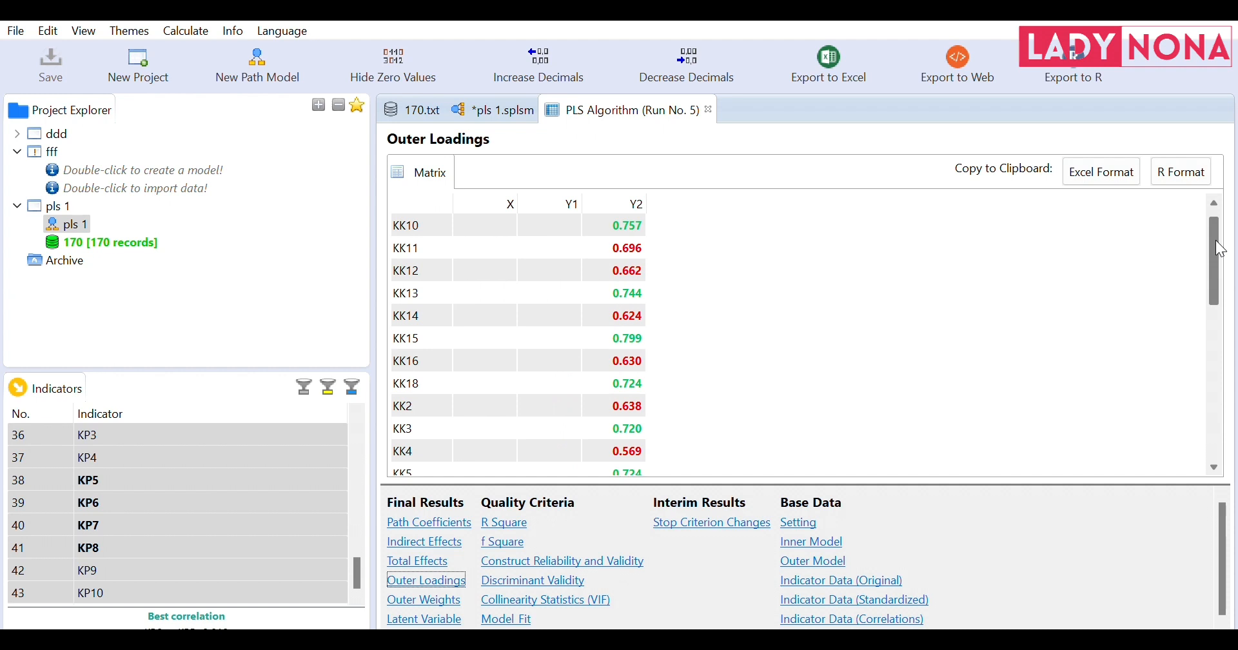
{"action": "left_click_drag", "start_coordinate": [1217, 242], "coordinate": [1216, 247]}
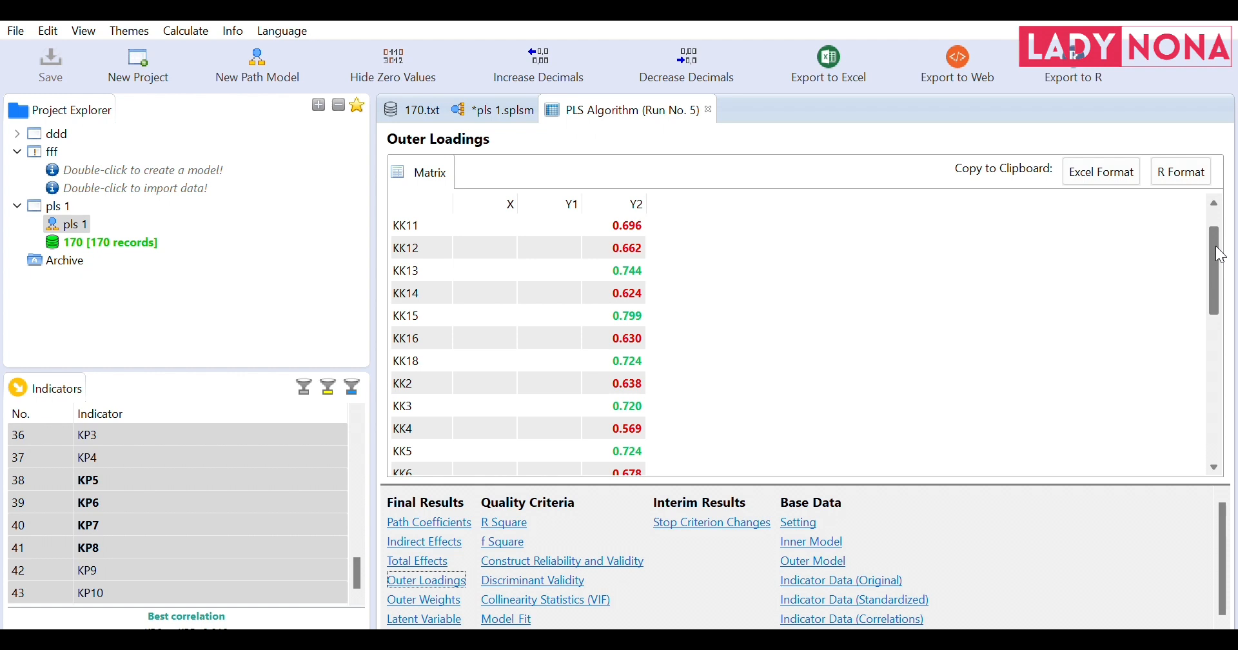
{"action": "left_click_drag", "start_coordinate": [1216, 245], "coordinate": [1235, 215]}
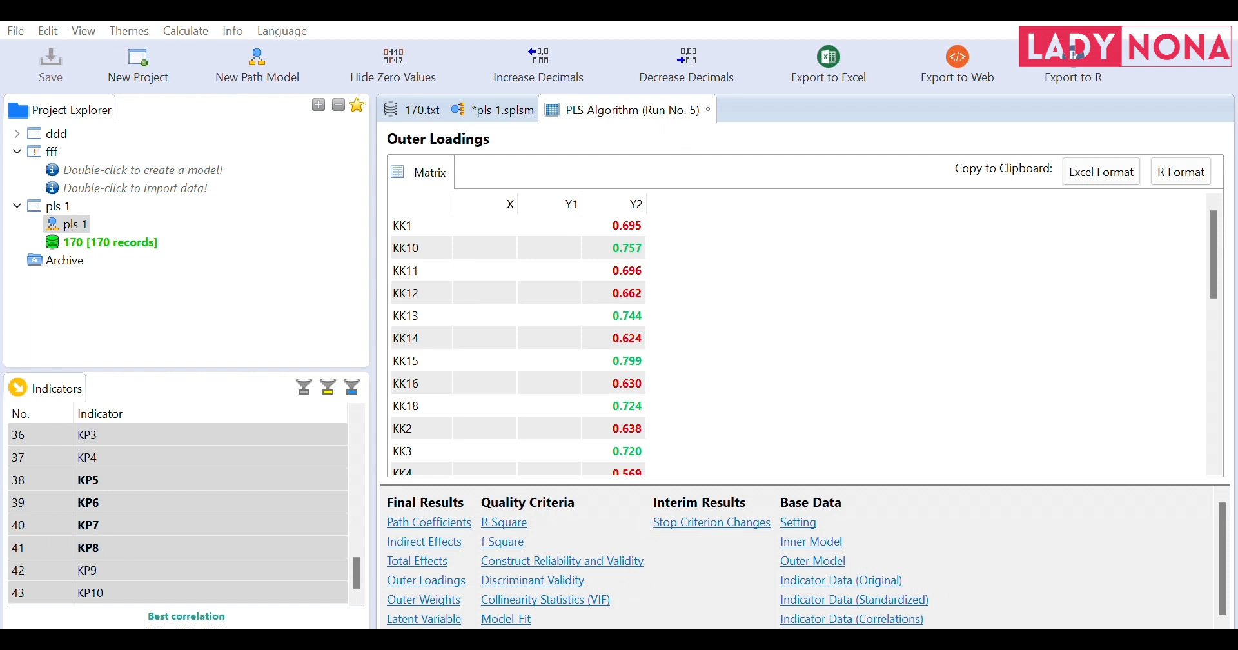
{"action": "left_click", "coordinate": [916, 570]}
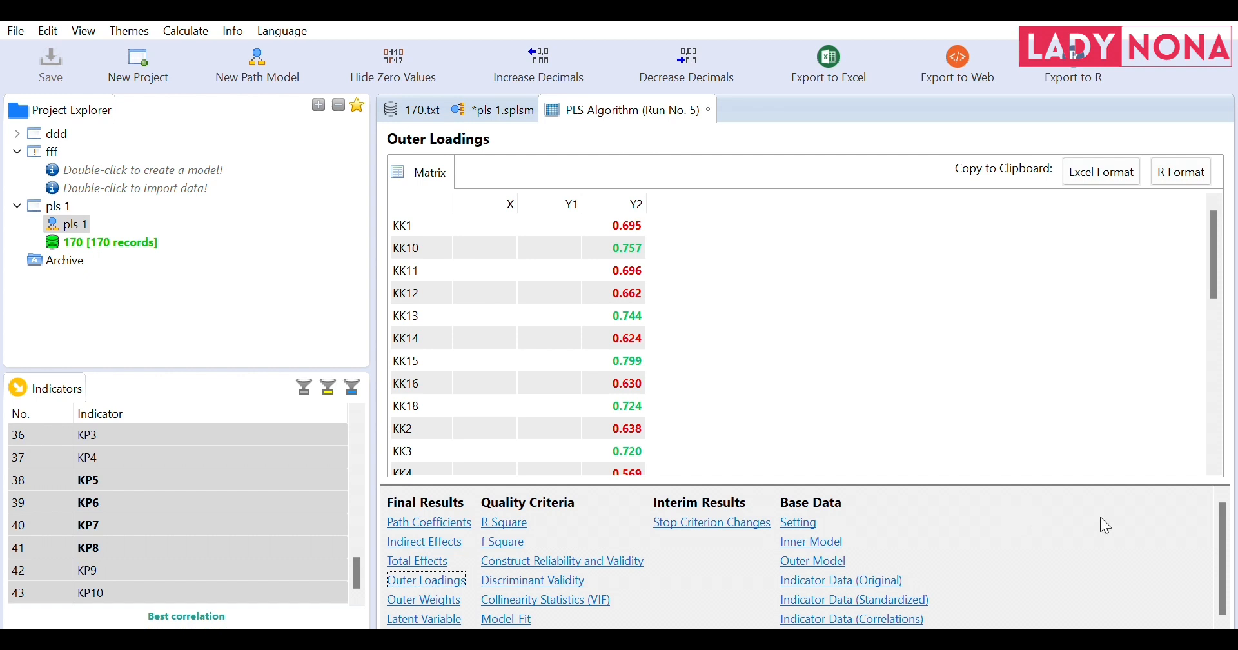
{"action": "scroll", "coordinate": [1213, 547], "scroll_direction": "down", "scroll_amount": 1}
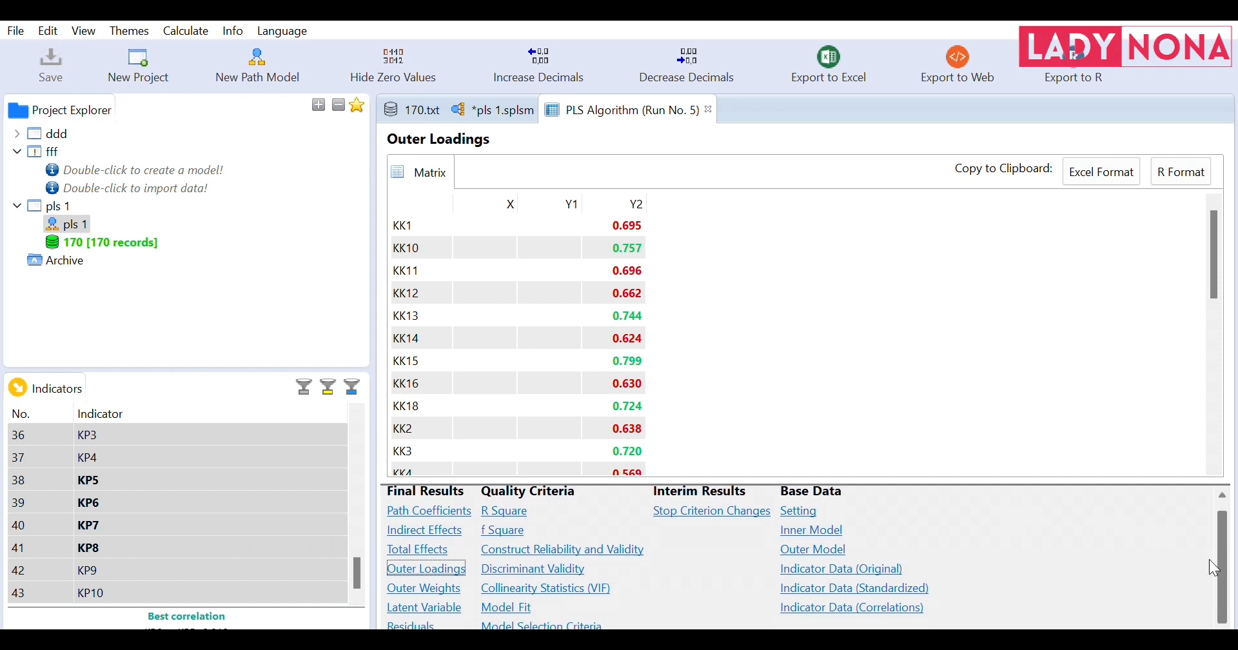
{"action": "scroll", "coordinate": [1209, 560], "scroll_direction": "up", "scroll_amount": 1}
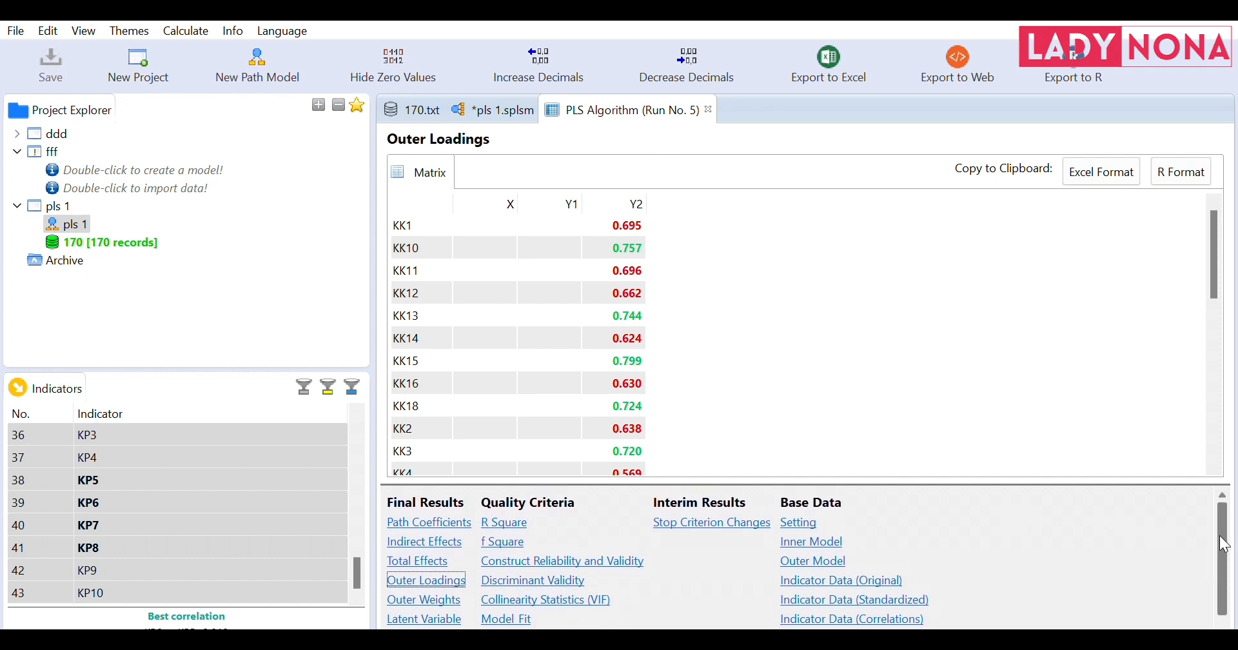
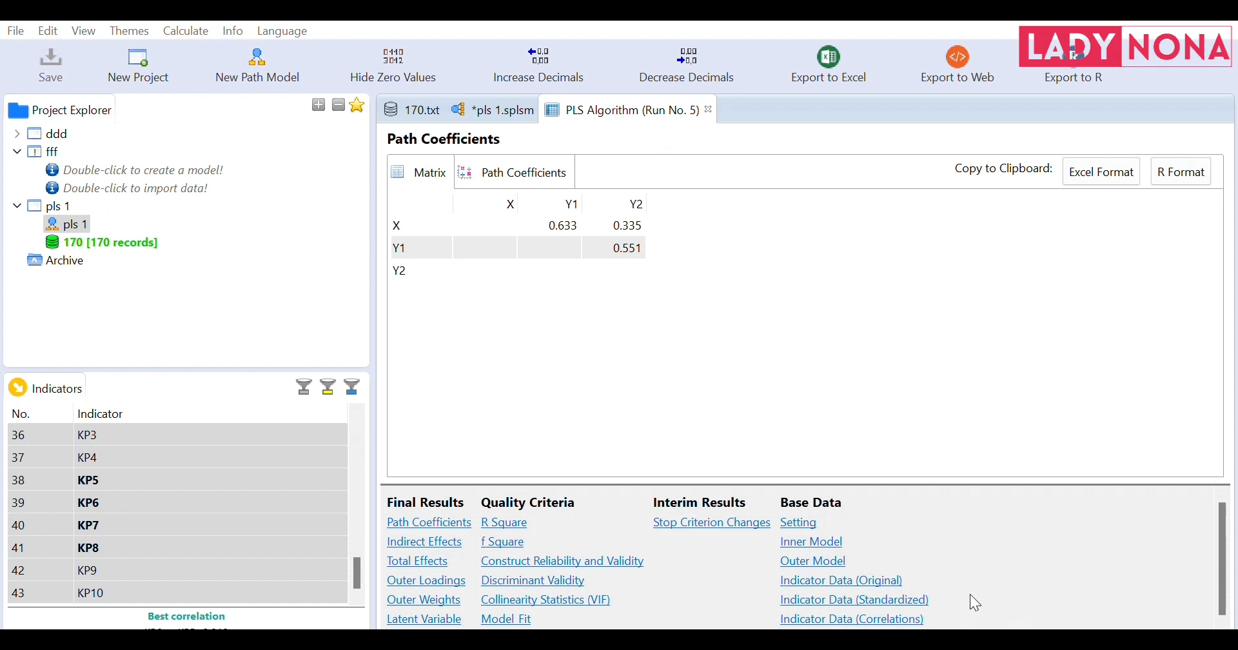
Step: Examine the Construct Reliability and Validity results for X, Y1, and Y2
{"action": "left_click", "coordinate": [882, 581]}
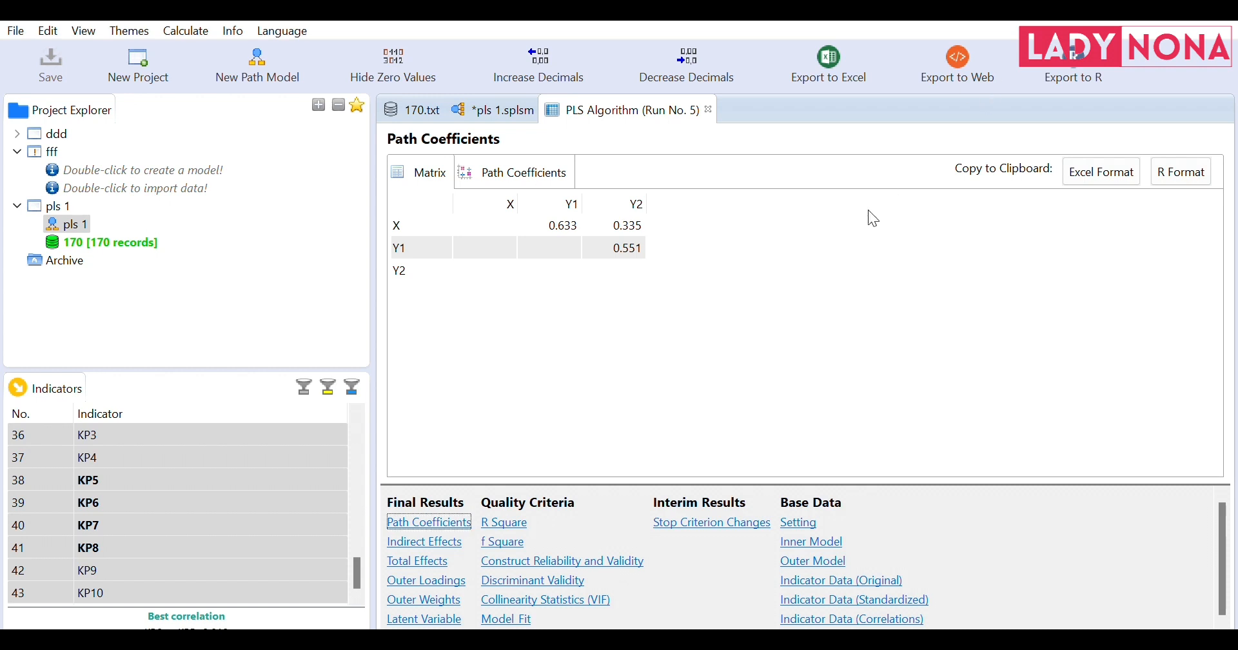
{"action": "left_click", "coordinate": [516, 559]}
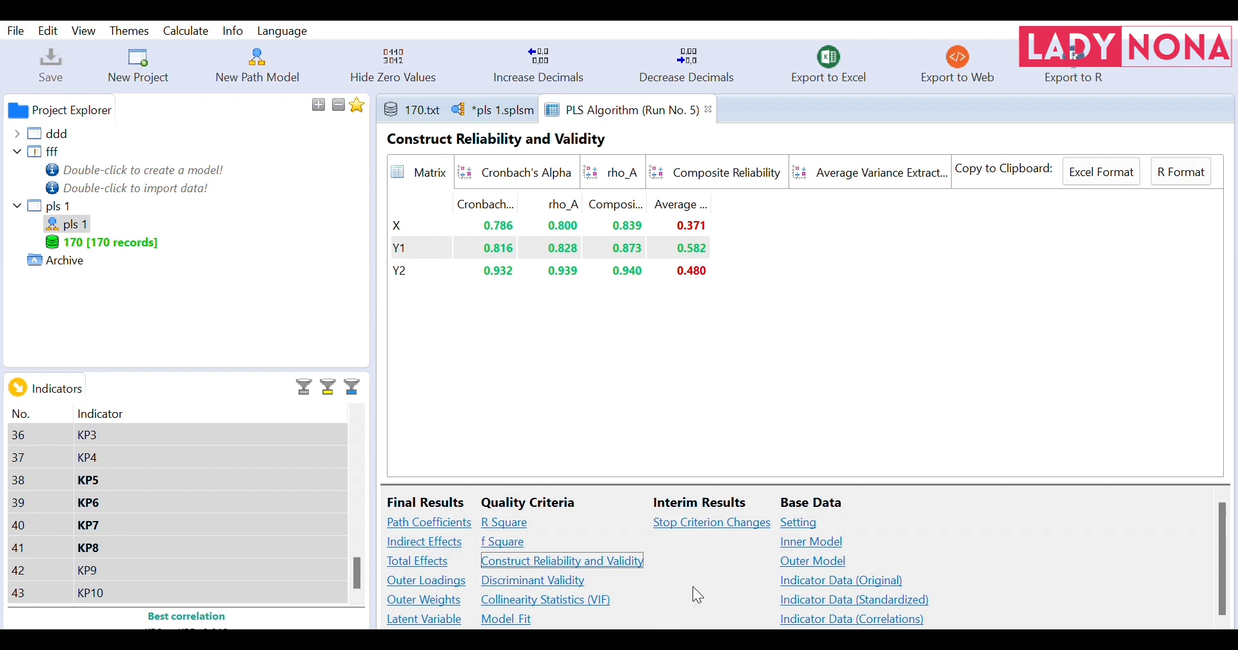
{"action": "key", "text": "alt+Tab"}
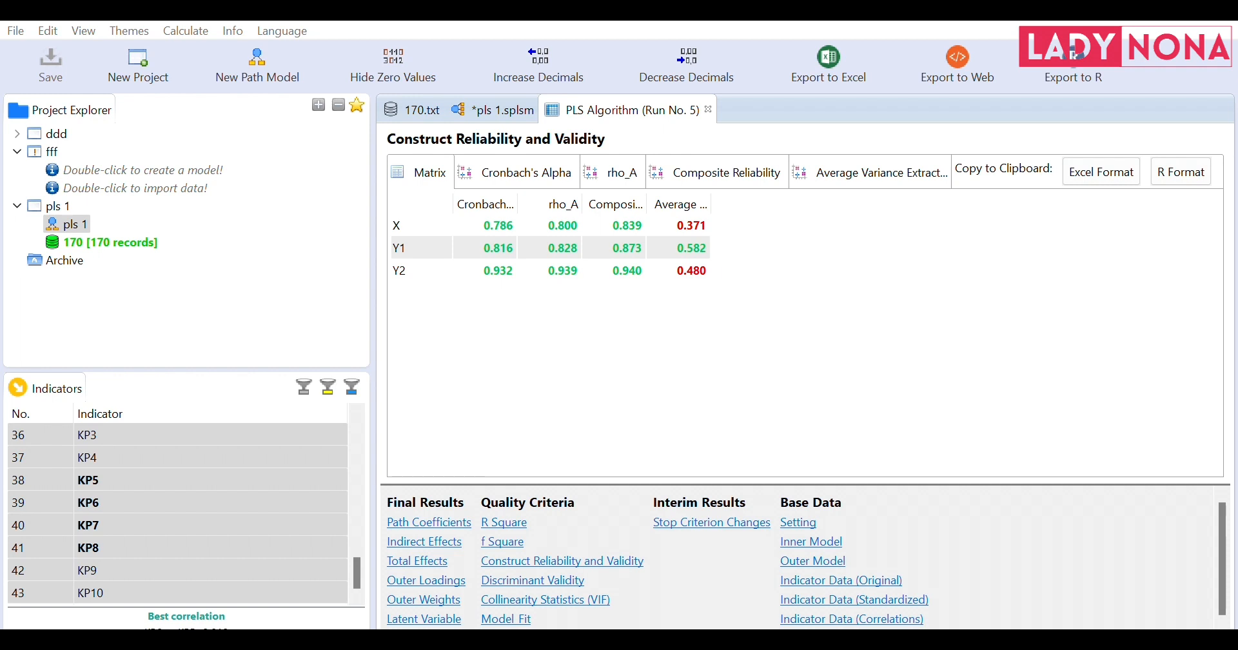
{"action": "left_click", "coordinate": [911, 574]}
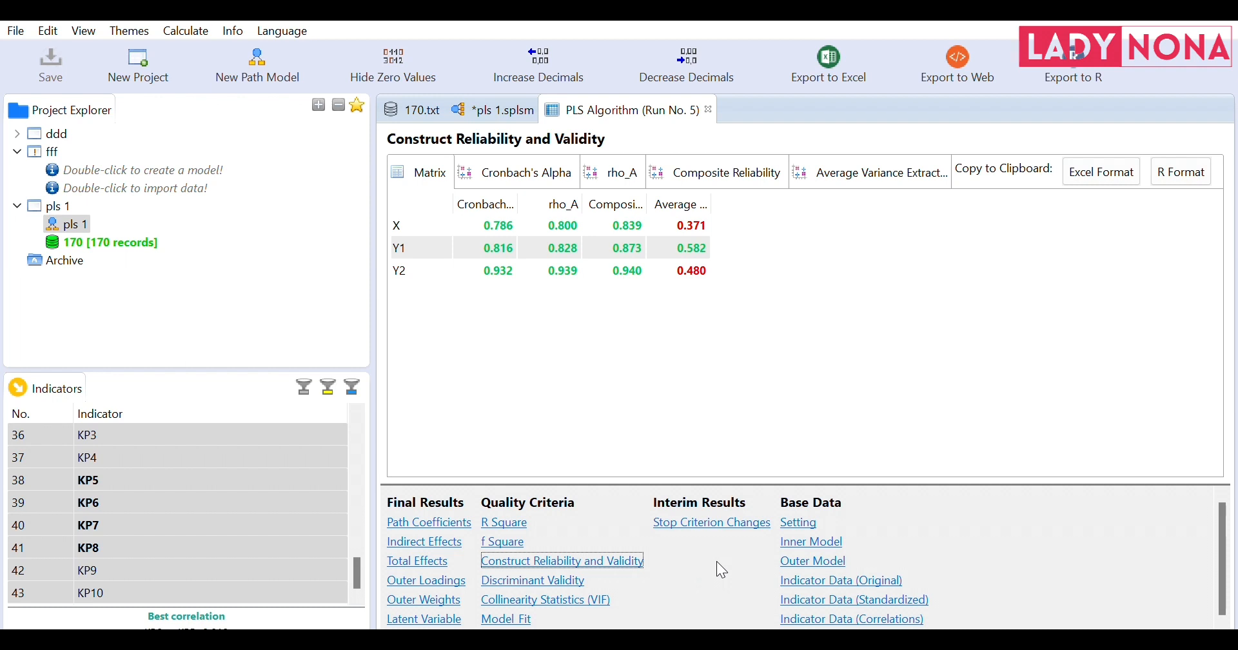
{"action": "key", "text": "alt+Tab"}
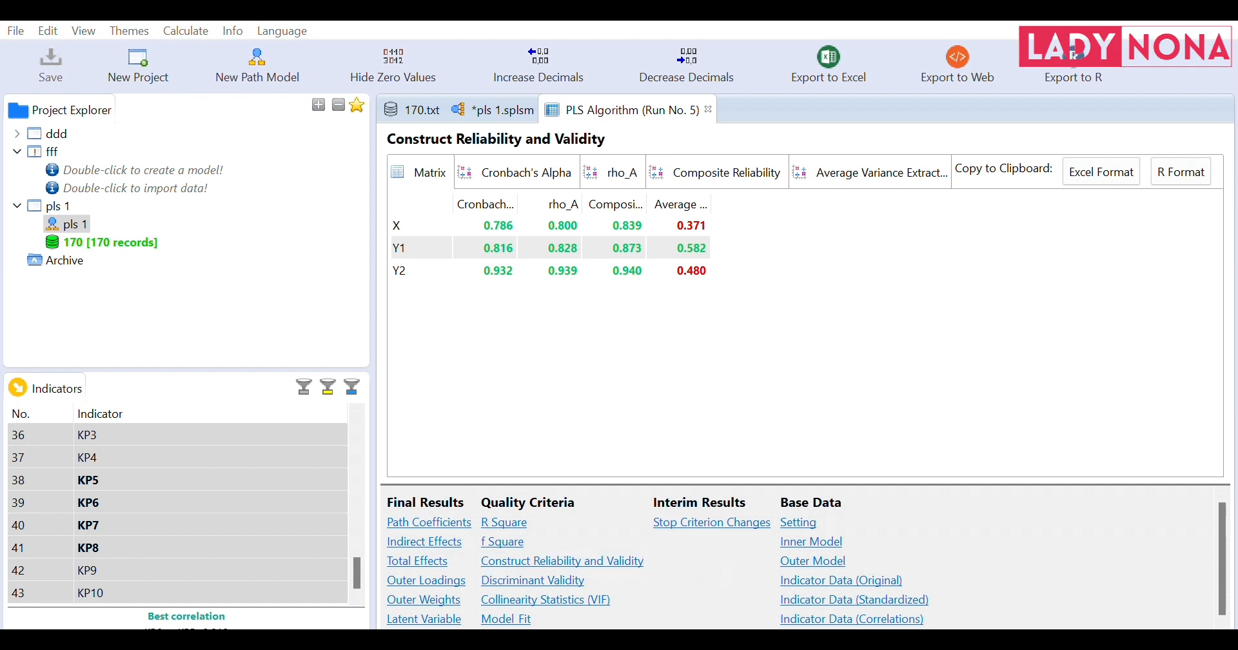
Step: Examine the Discriminant Validity results, viewing the Fornell-Larcker Criterion and then the Heterotrait-Monotrait matrix
{"action": "key", "text": "alt+Tab"}
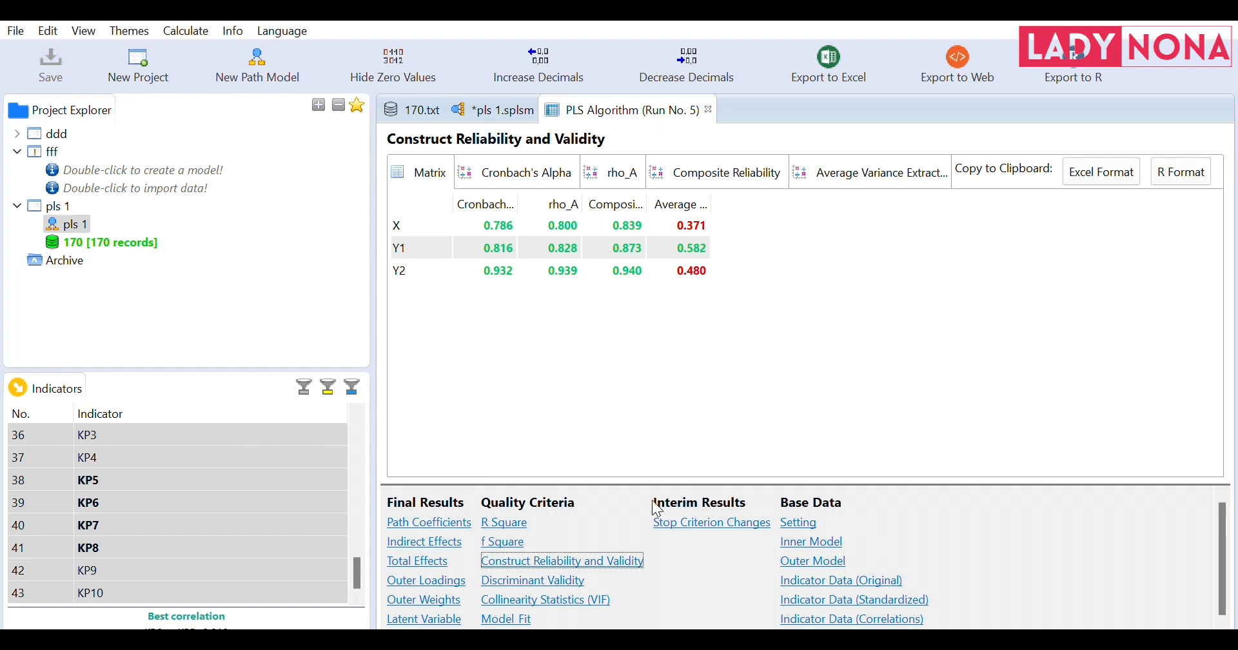
{"action": "left_click", "coordinate": [506, 575]}
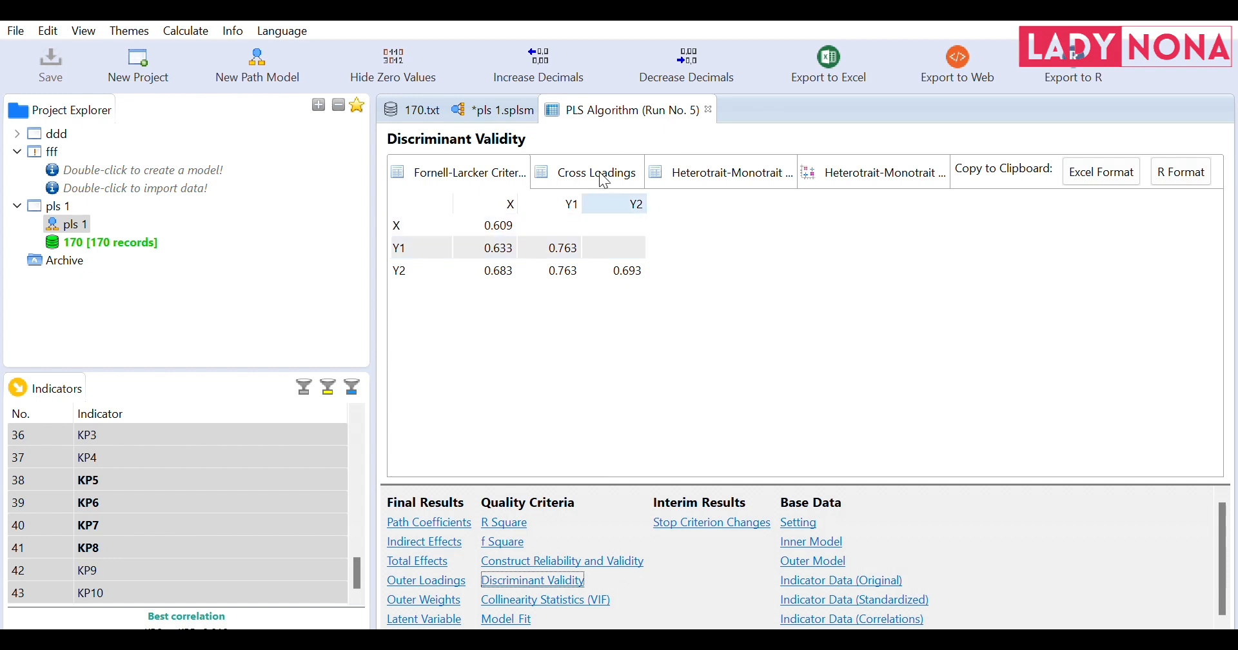
{"action": "left_click", "coordinate": [675, 147]}
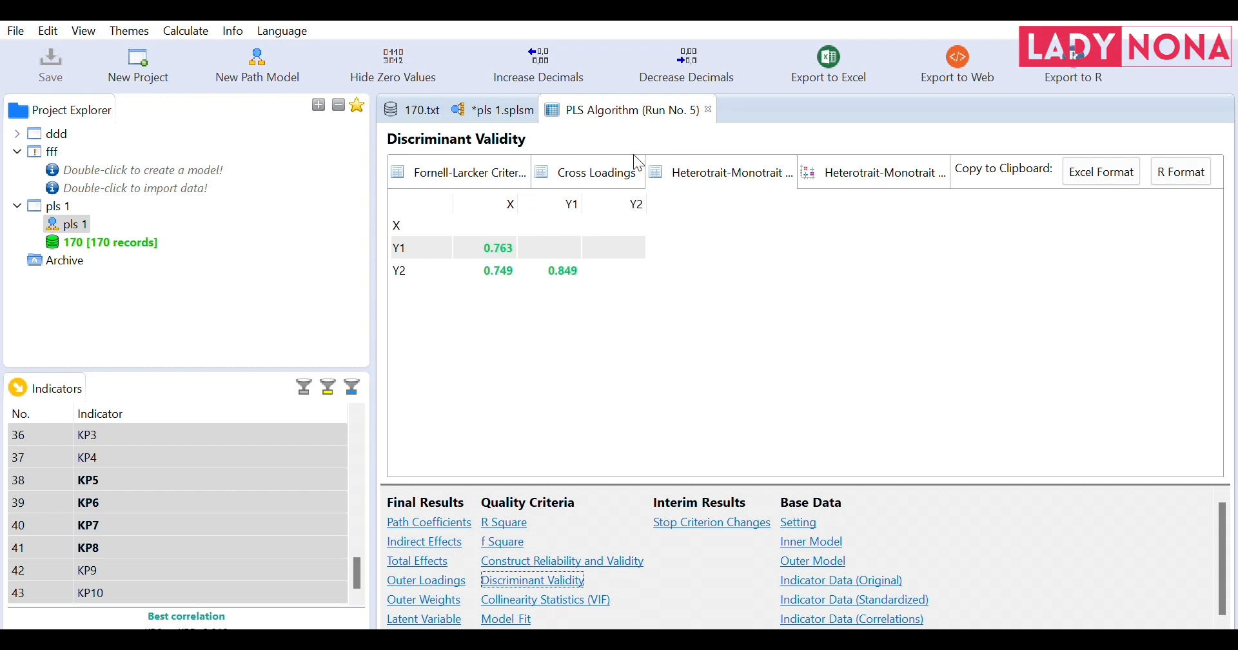
Step: Examine the Cross Loadings table in the Discriminant Validity results of PLS Algorithm (Run No. 5)
{"action": "left_click", "coordinate": [596, 154]}
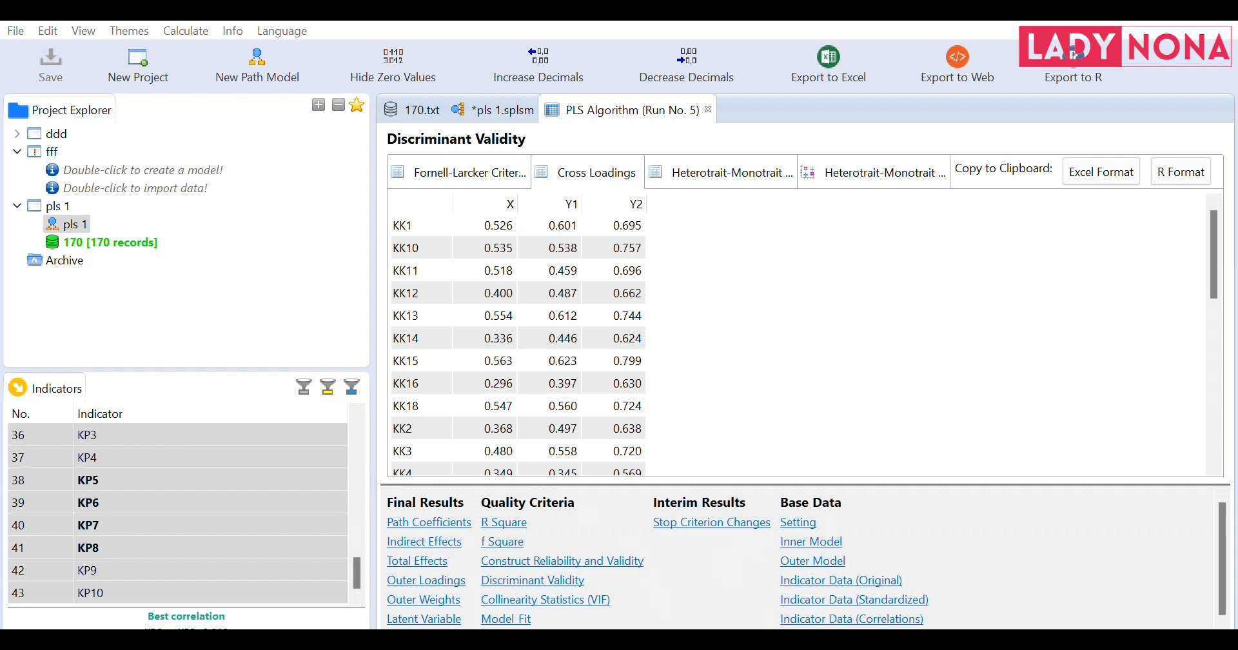
{"action": "left_click", "coordinate": [907, 567]}
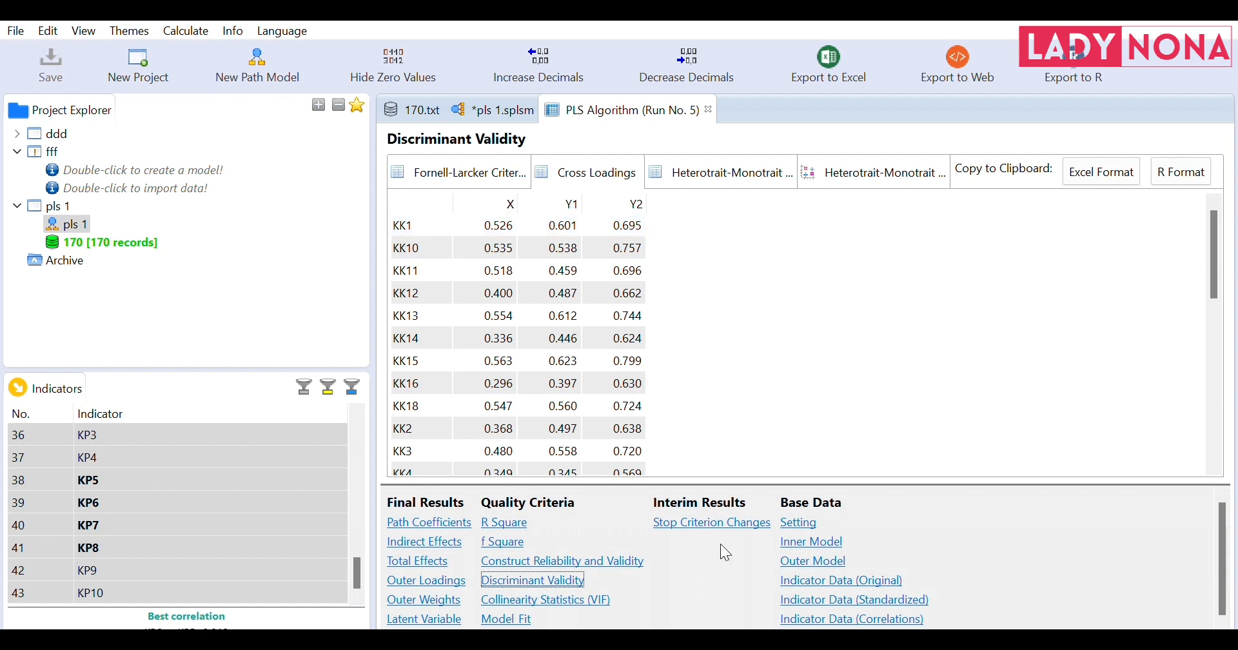
{"action": "key", "text": "alt+Tab"}
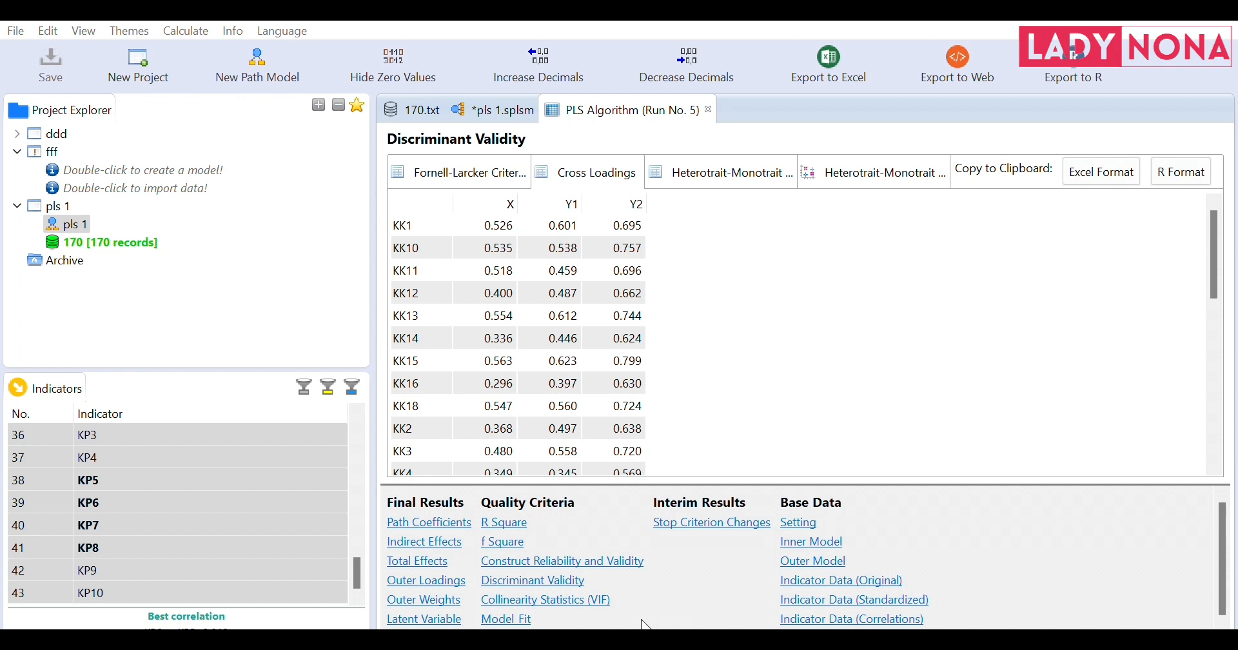
{"action": "left_click", "coordinate": [902, 560]}
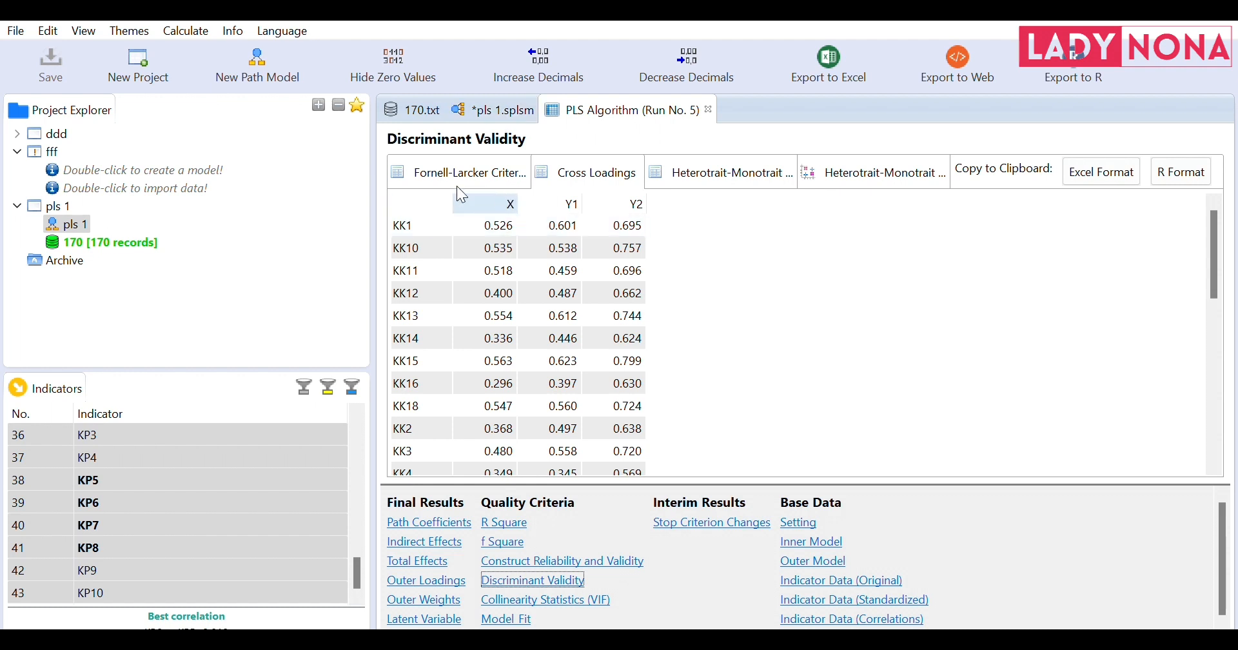
Step: Compare the cross loadings of the KK and KP indicators with their constructs X, Y1, and Y2 in the path model
{"action": "left_click", "coordinate": [507, 107]}
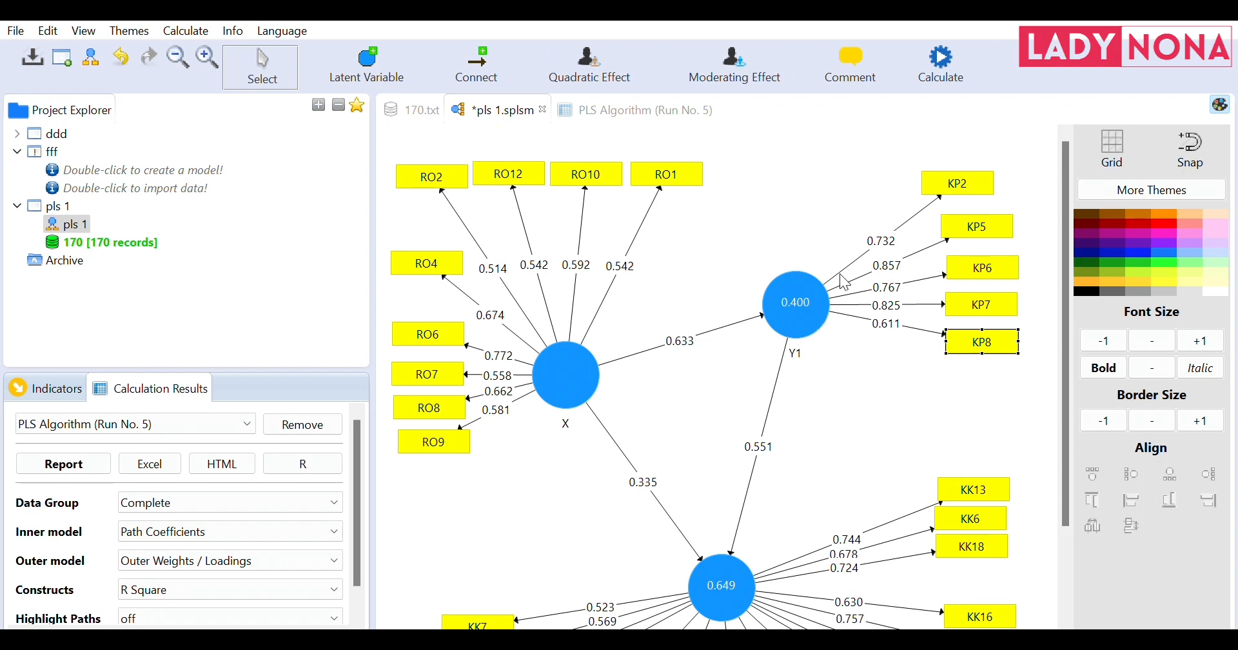
{"action": "left_click", "coordinate": [580, 100]}
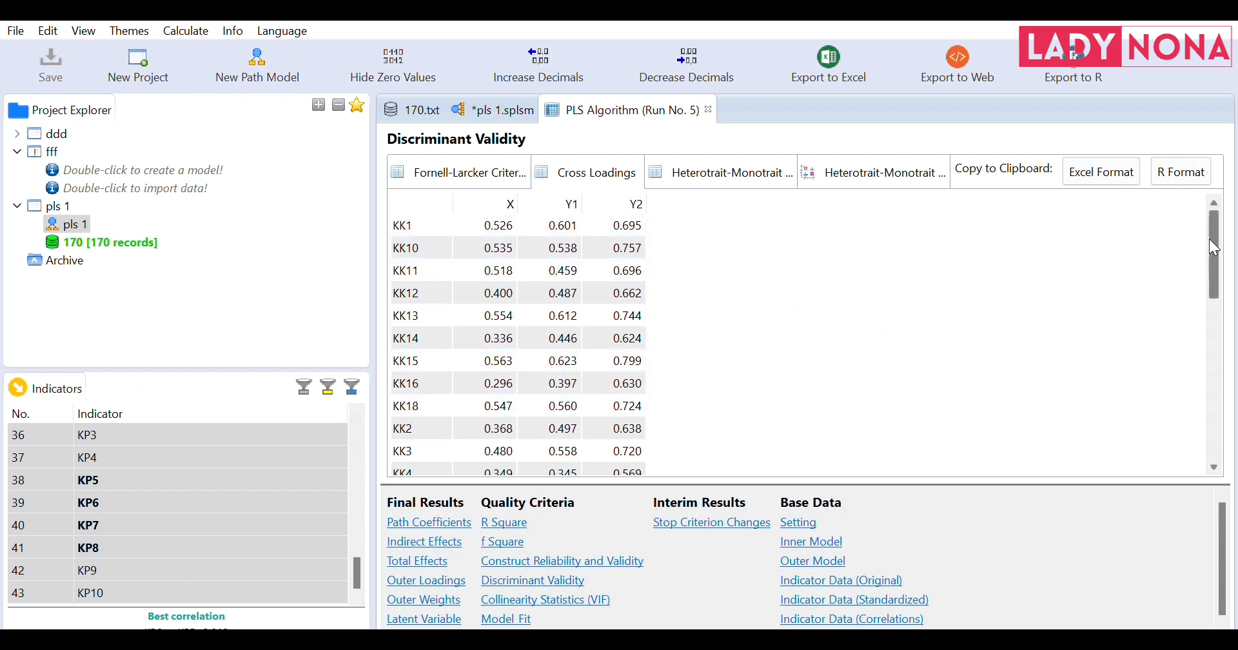
{"action": "left_click_drag", "start_coordinate": [1209, 240], "coordinate": [1208, 319]}
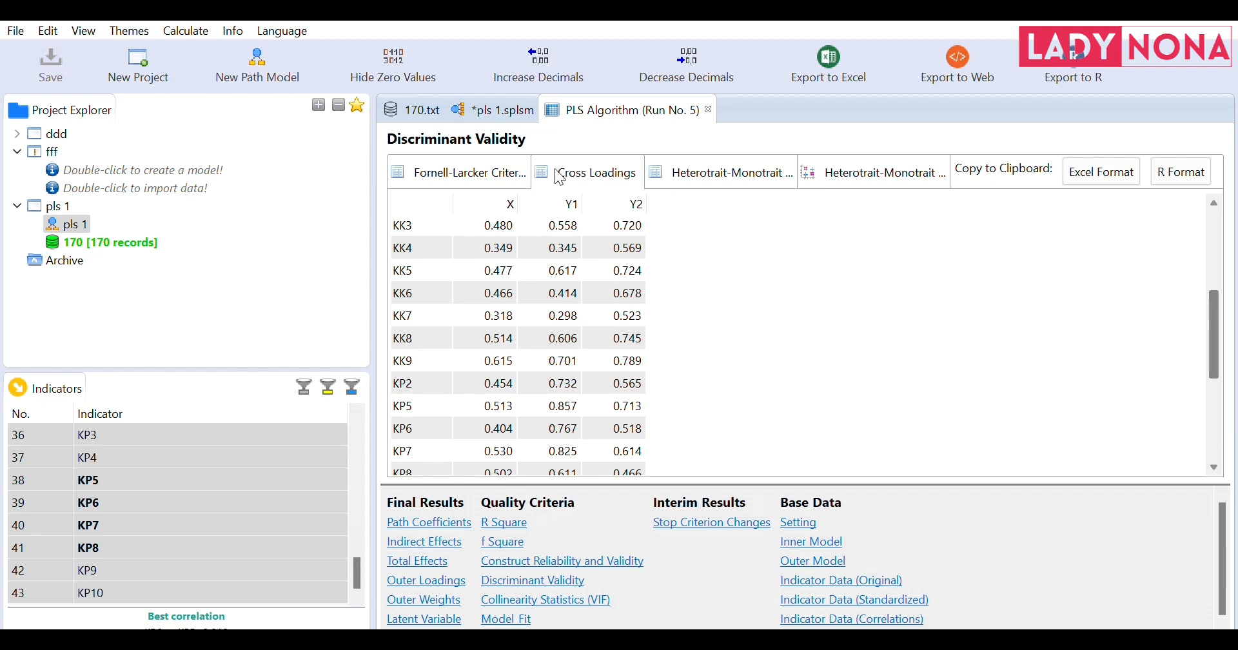
{"action": "left_click", "coordinate": [488, 96]}
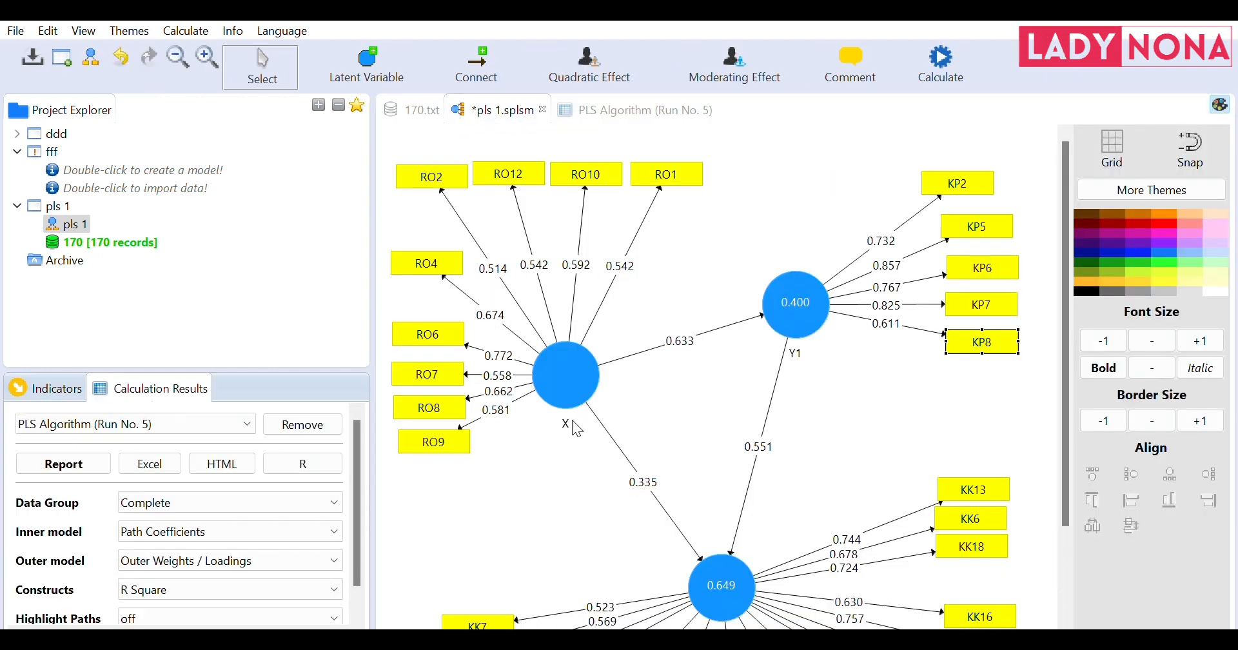
{"action": "left_click", "coordinate": [608, 97]}
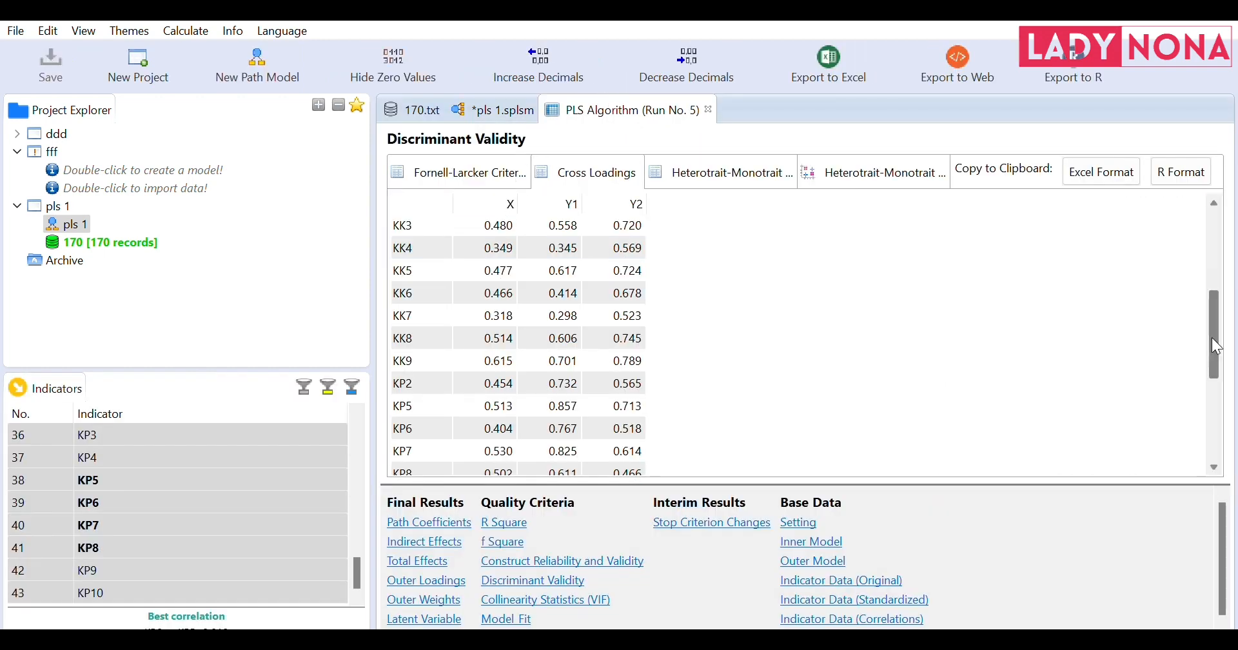
{"action": "left_click_drag", "start_coordinate": [1213, 346], "coordinate": [1232, 267]}
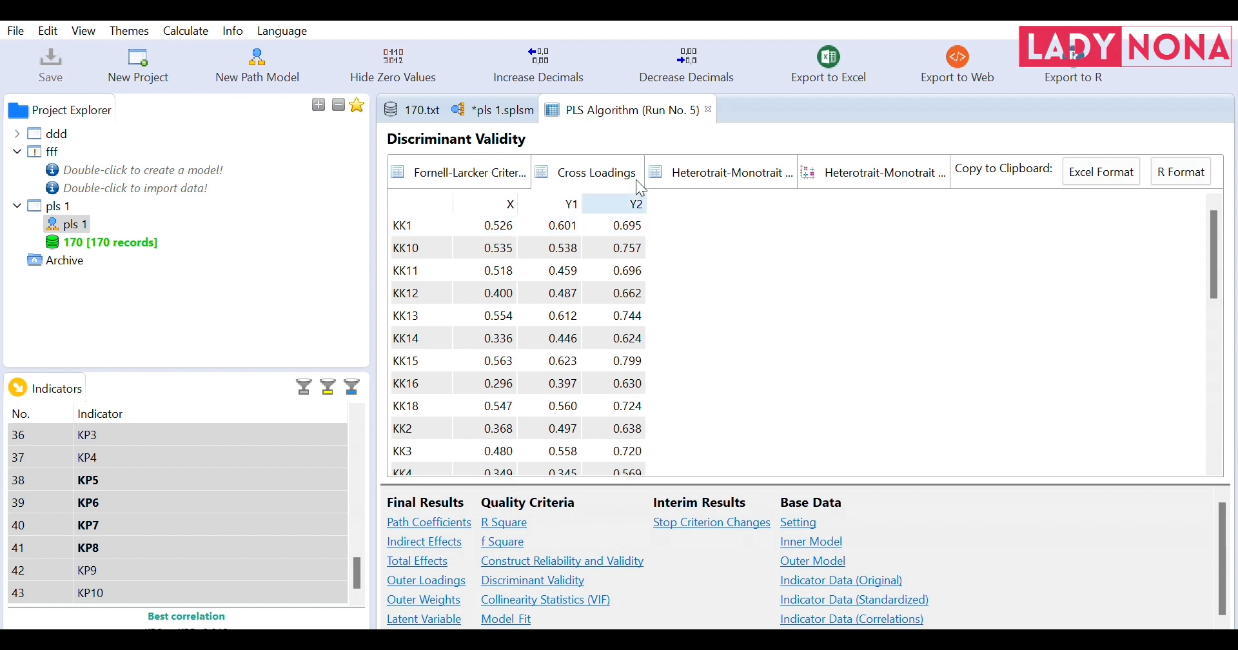
{"action": "left_click", "coordinate": [491, 96]}
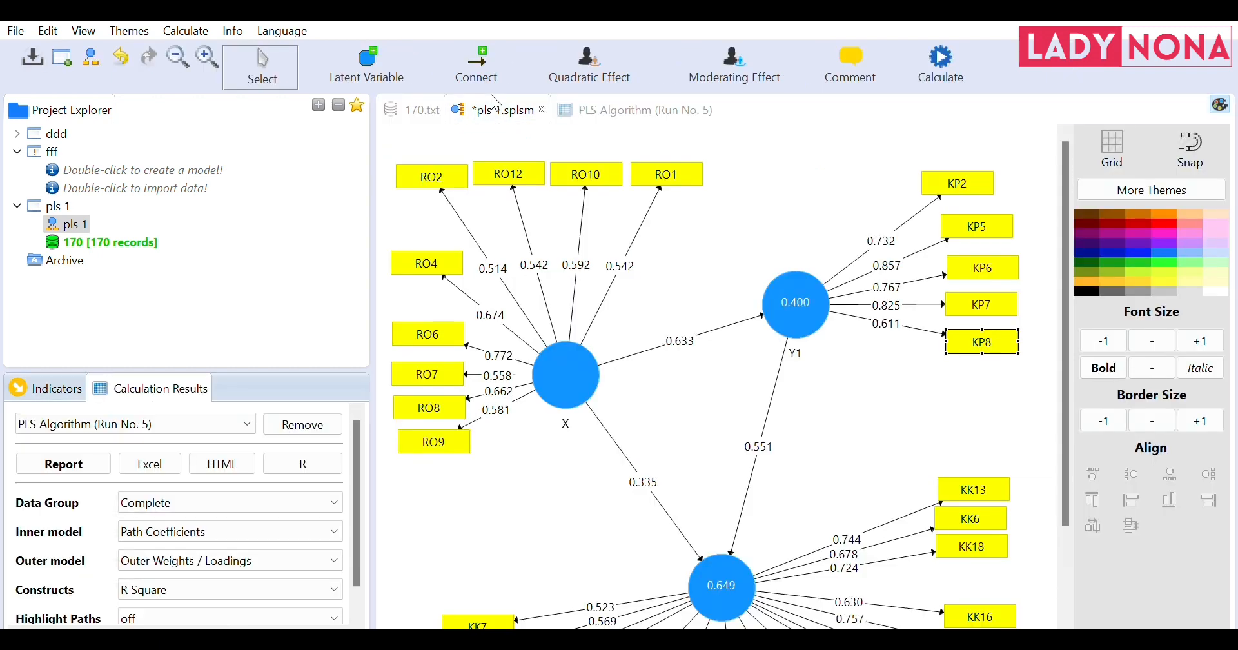
{"action": "left_click", "coordinate": [606, 100]}
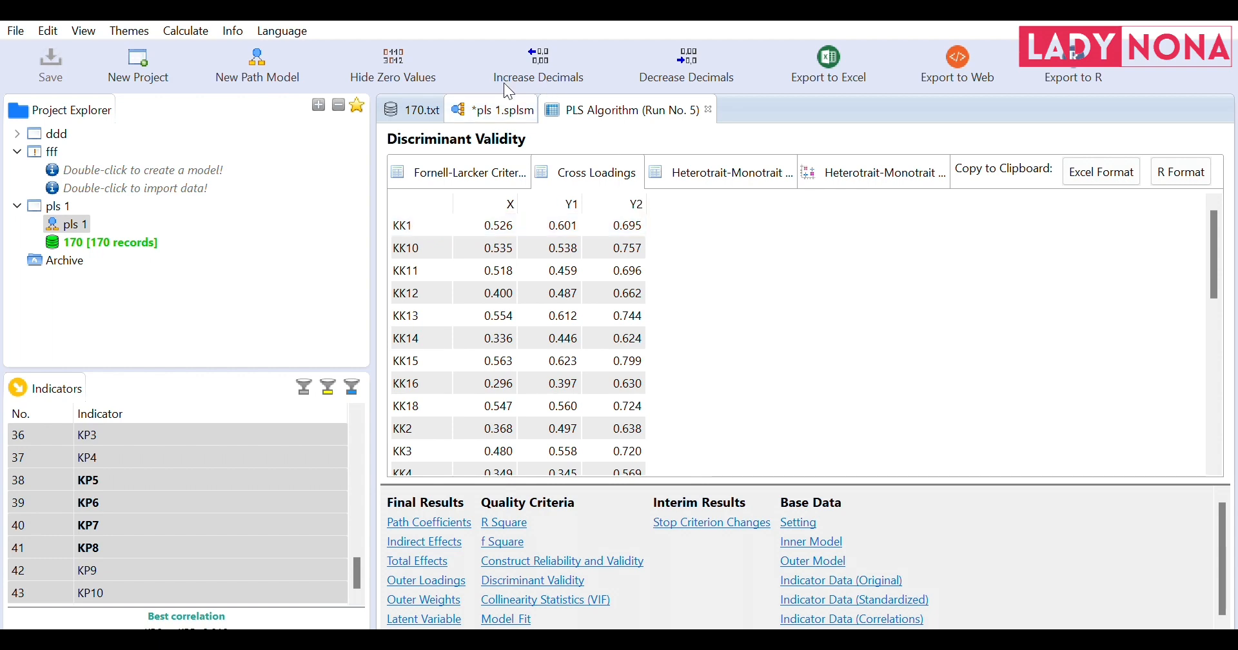
Step: Rename the latent variables Y1, X, and Y2 as KP, RO, and KK in the path model and rerun the PLS Algorithm
{"action": "left_click", "coordinate": [502, 104]}
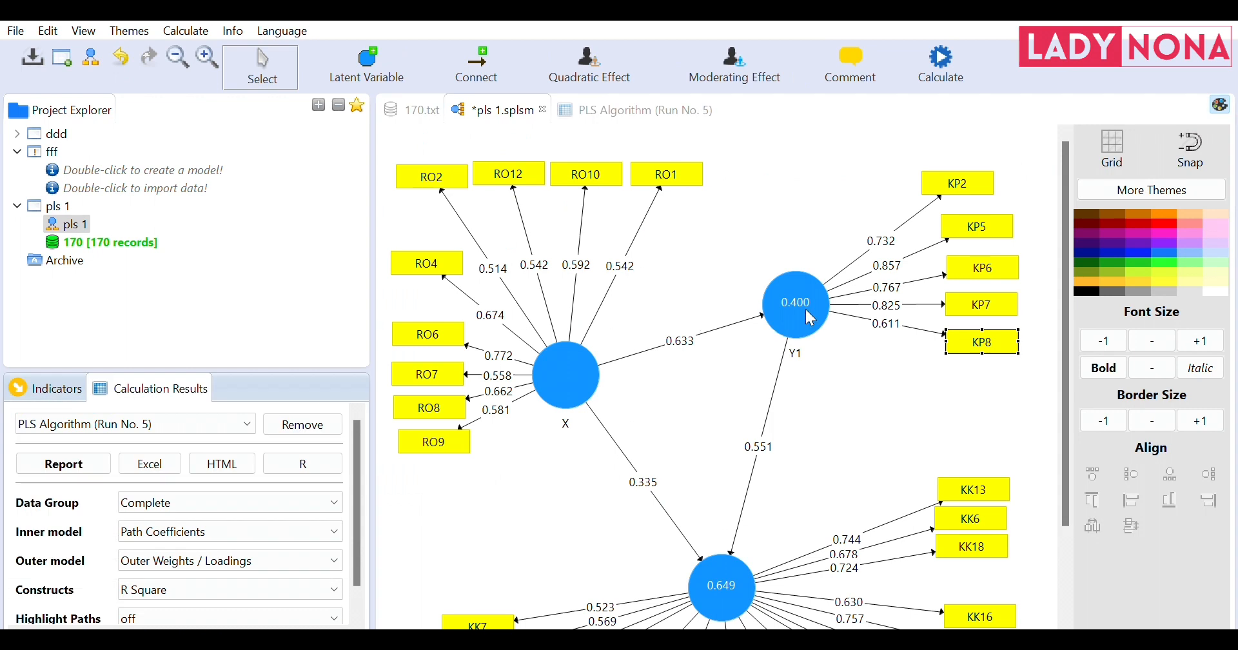
{"action": "left_click", "coordinate": [800, 315]}
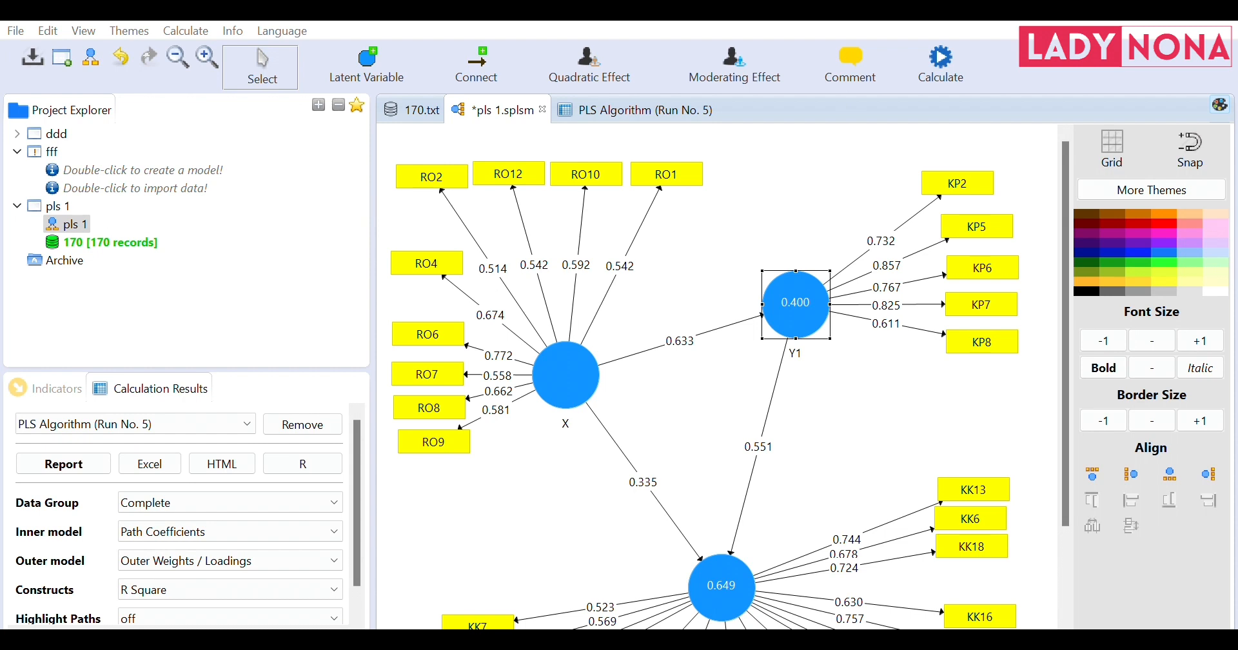
{"action": "left_click", "coordinate": [791, 404]}
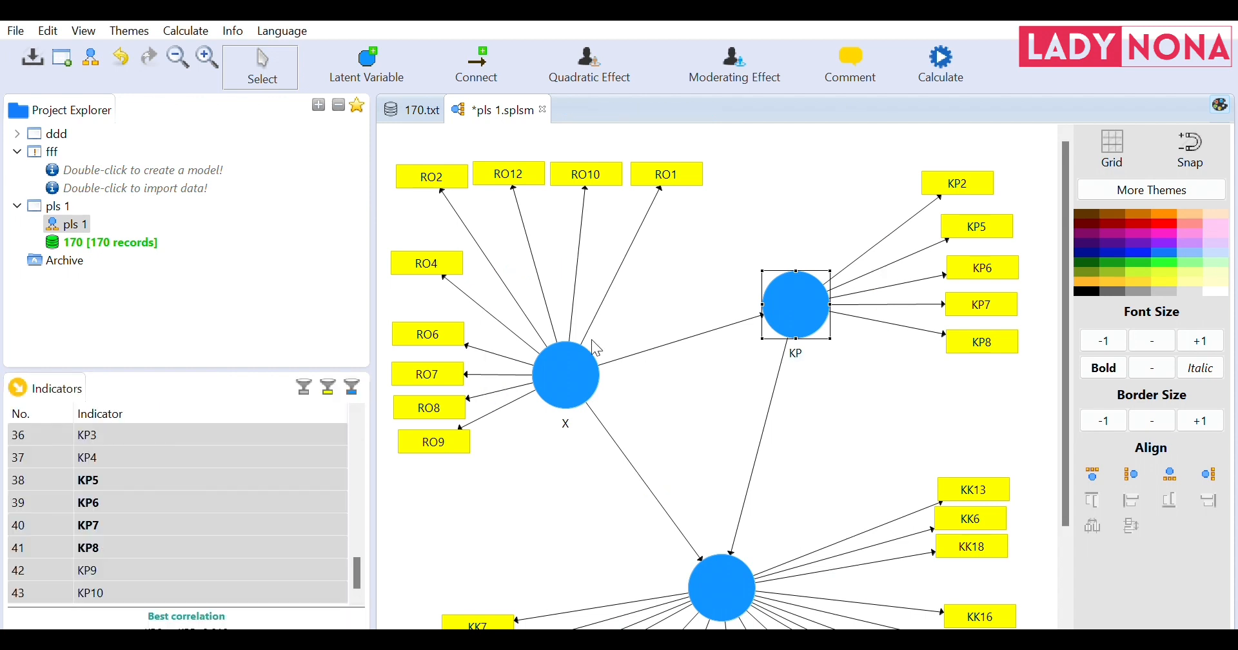
{"action": "left_click", "coordinate": [582, 380]}
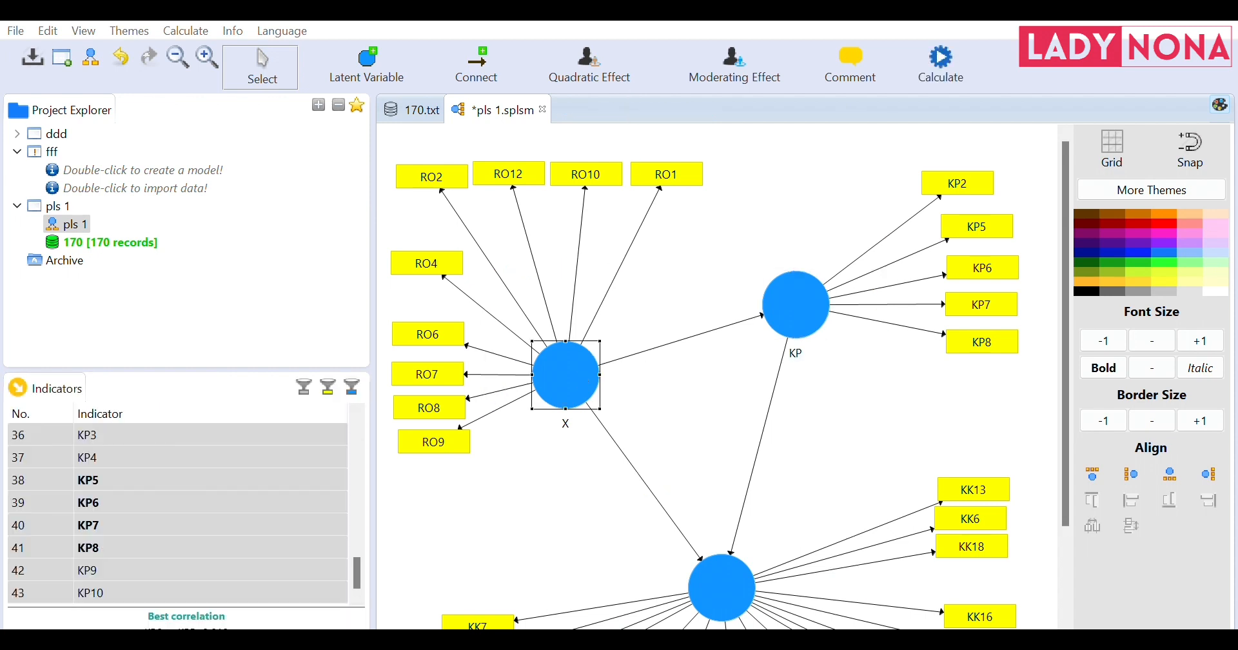
{"action": "left_click", "coordinate": [757, 400]}
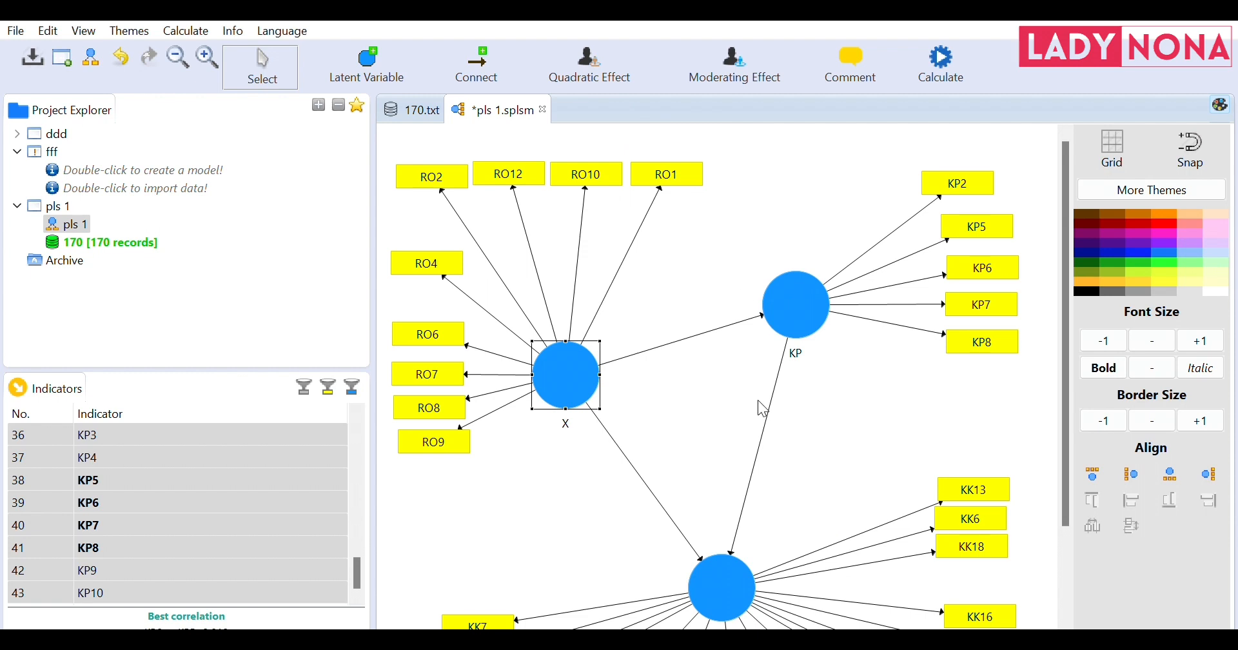
{"action": "left_click", "coordinate": [703, 593]}
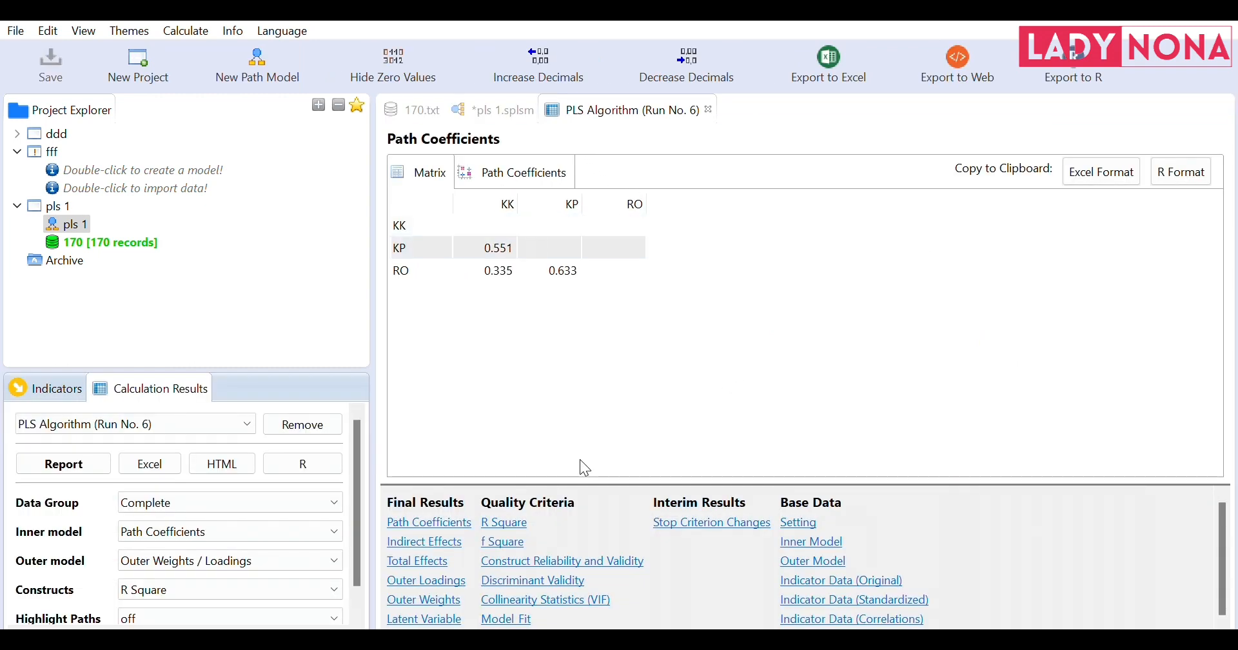
Step: Examine the Discriminant Validity cross loadings of the KK, KP, and RO indicators down to RO9 in the recalculated report
{"action": "left_click", "coordinate": [546, 579]}
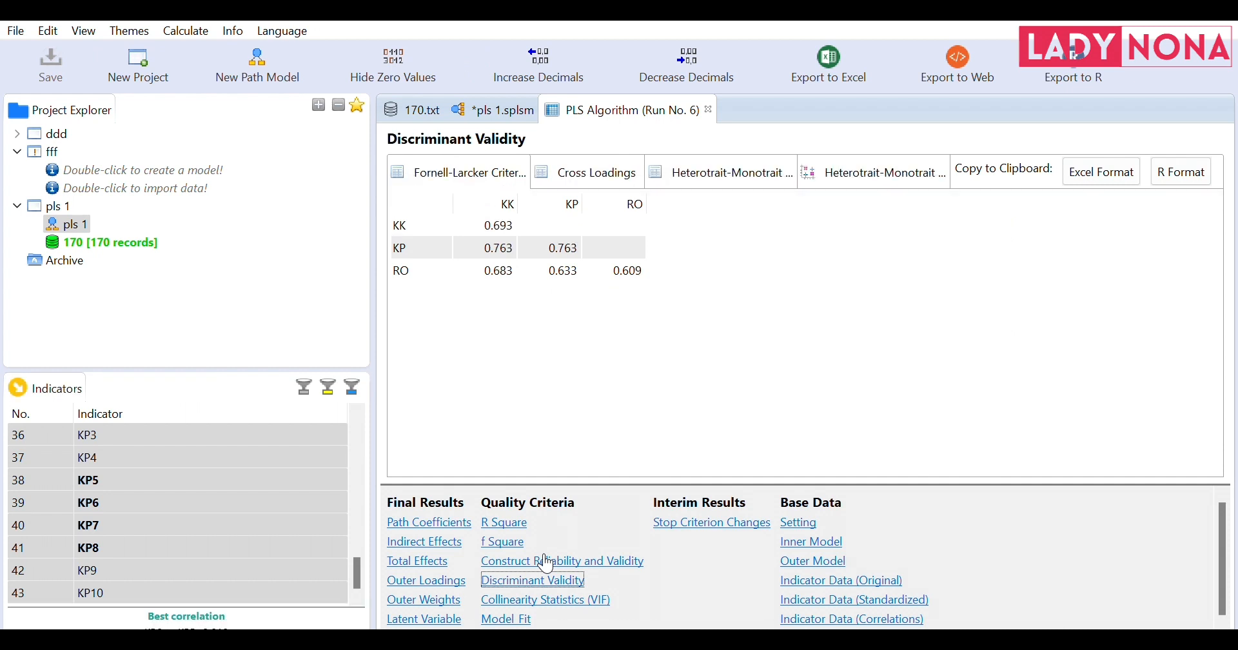
{"action": "left_click", "coordinate": [605, 158]}
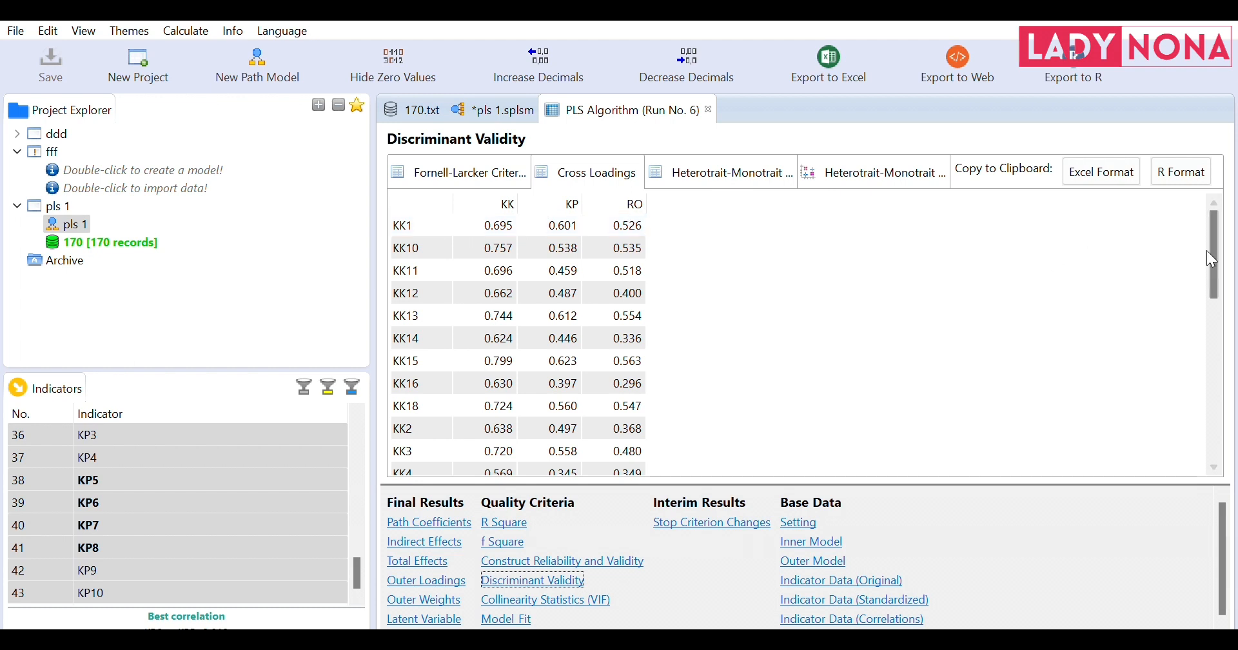
{"action": "left_click_drag", "start_coordinate": [1211, 251], "coordinate": [1212, 255]}
{"action": "left_click_drag", "start_coordinate": [1212, 255], "coordinate": [1209, 432]}
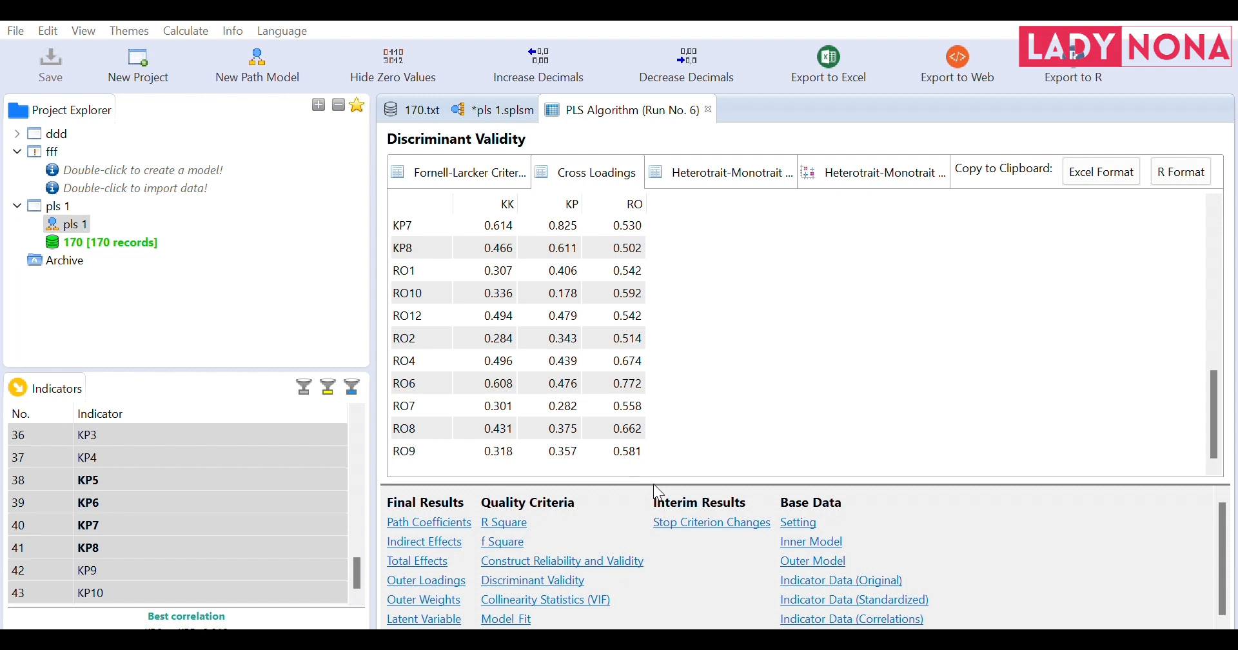
{"action": "left_click", "coordinate": [906, 558]}
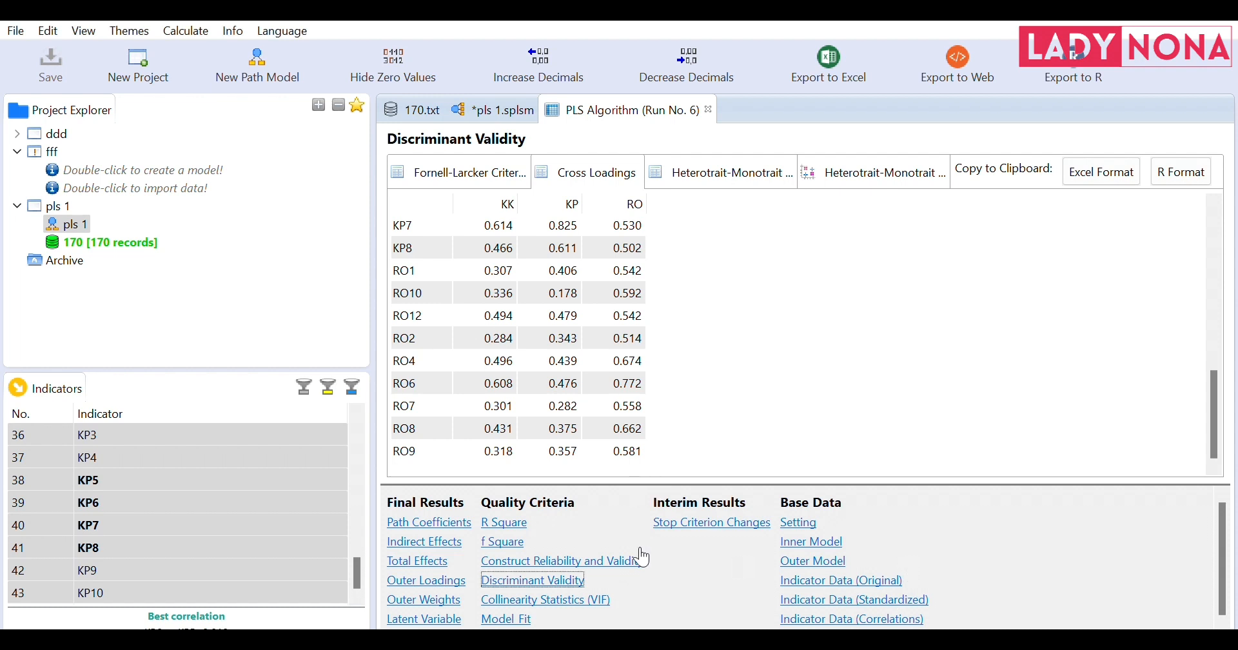
Step: Examine the Construct Reliability and Validity matrix for KK, KP, and RO, checking it against the path model
{"action": "left_click", "coordinate": [616, 558]}
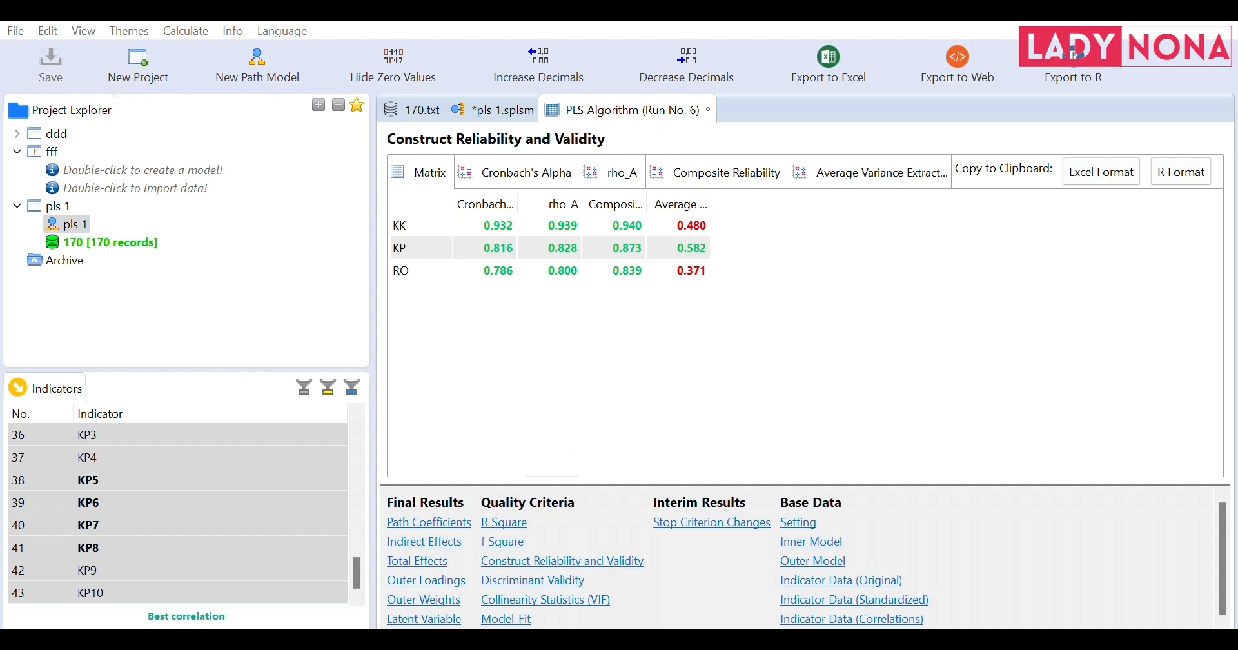
{"action": "left_click", "coordinate": [903, 541]}
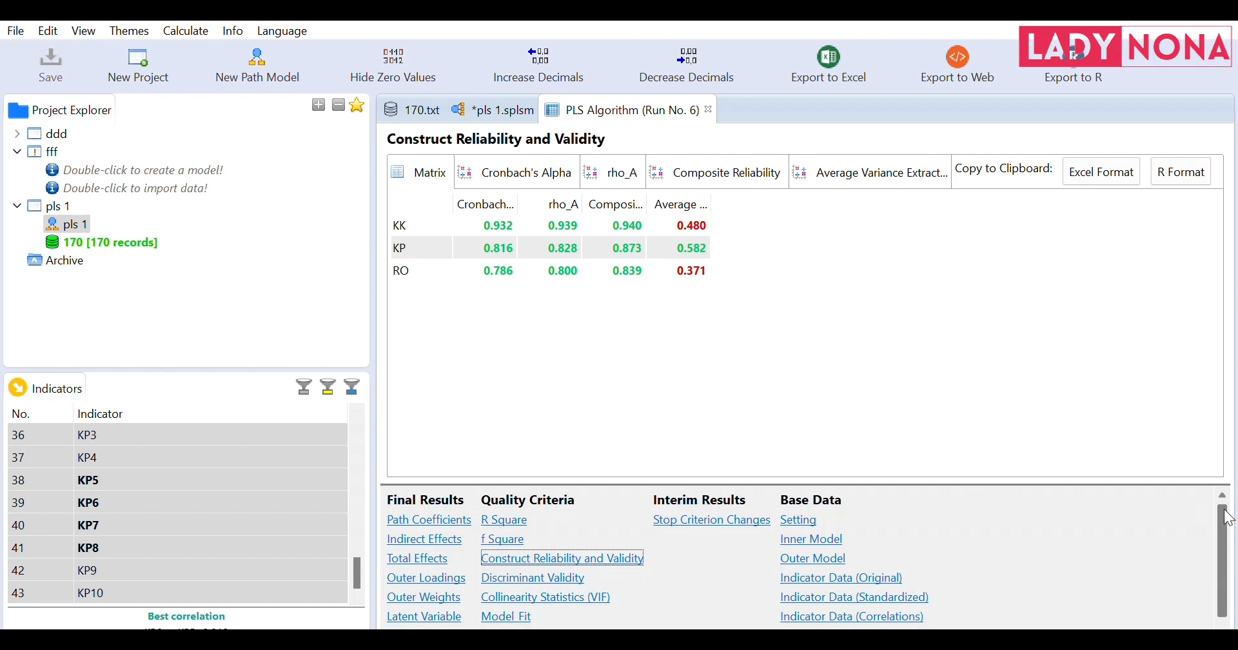
{"action": "scroll", "coordinate": [709, 580], "scroll_direction": "down", "scroll_amount": 1}
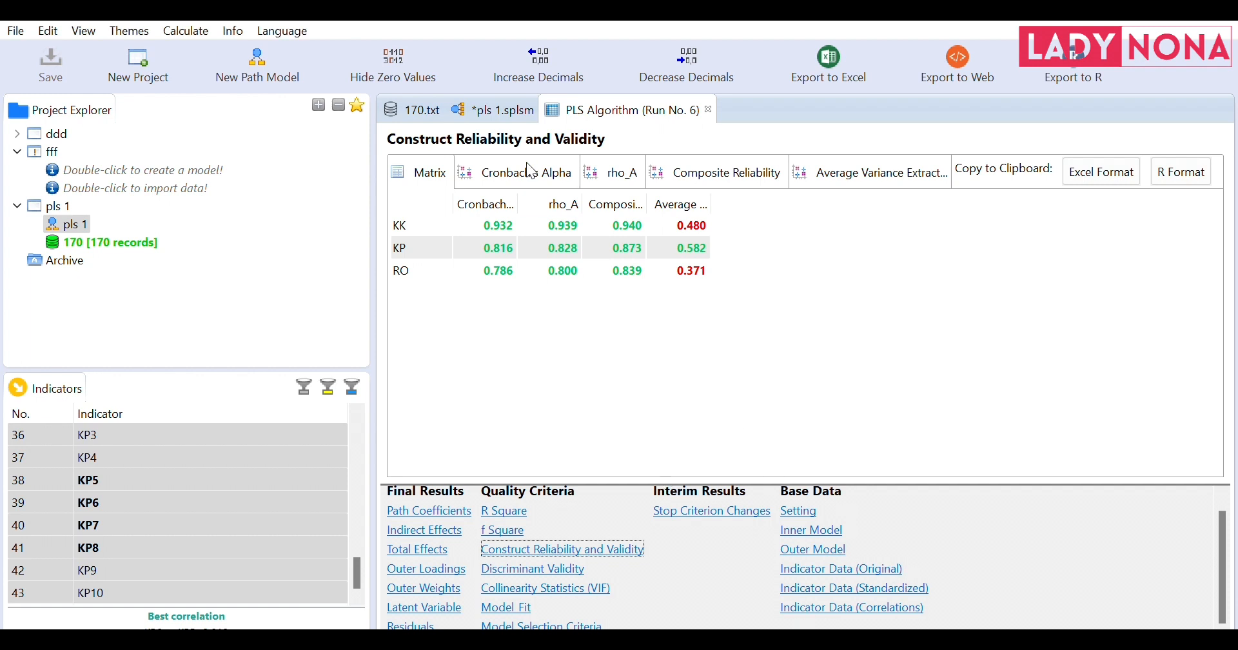
{"action": "left_click", "coordinate": [493, 109]}
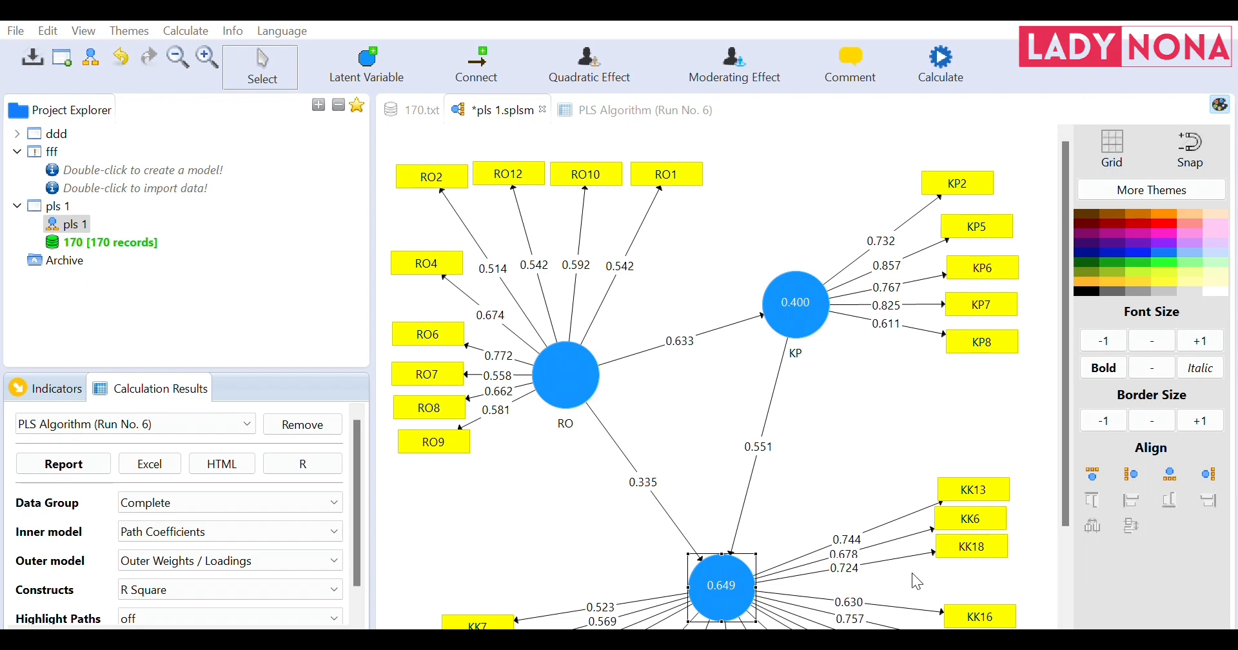
{"action": "left_click", "coordinate": [619, 109]}
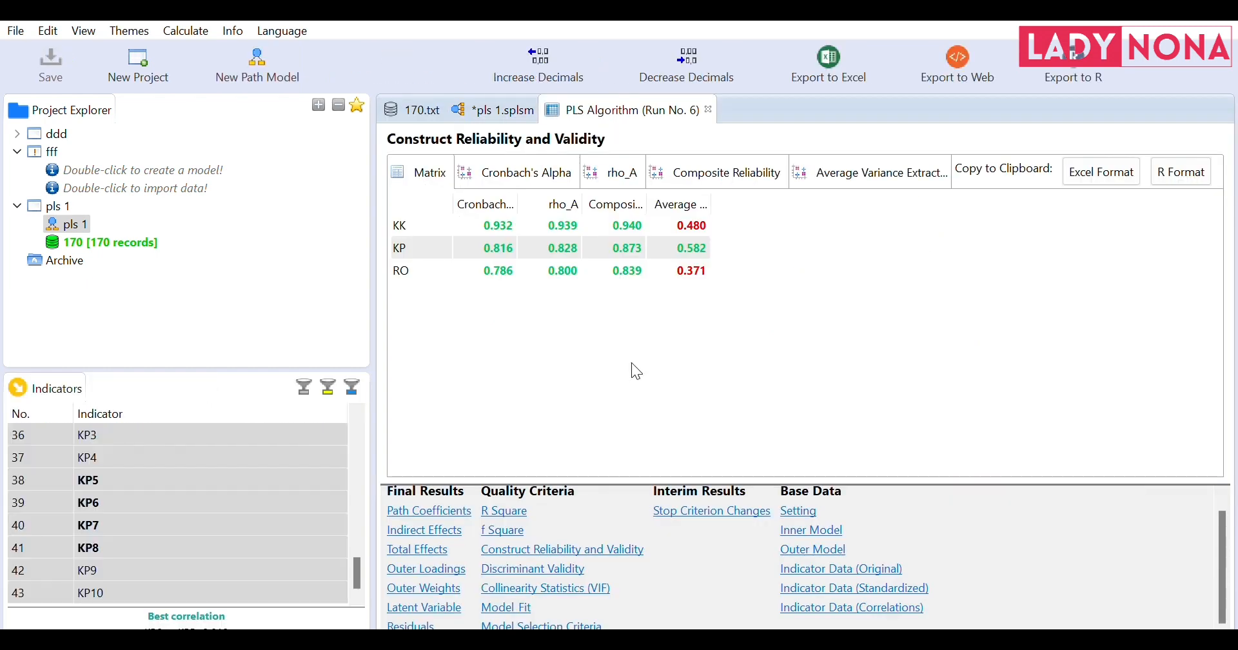
Step: Examine the R Square and R Square Adjusted values for KK and KP
{"action": "left_click", "coordinate": [507, 511]}
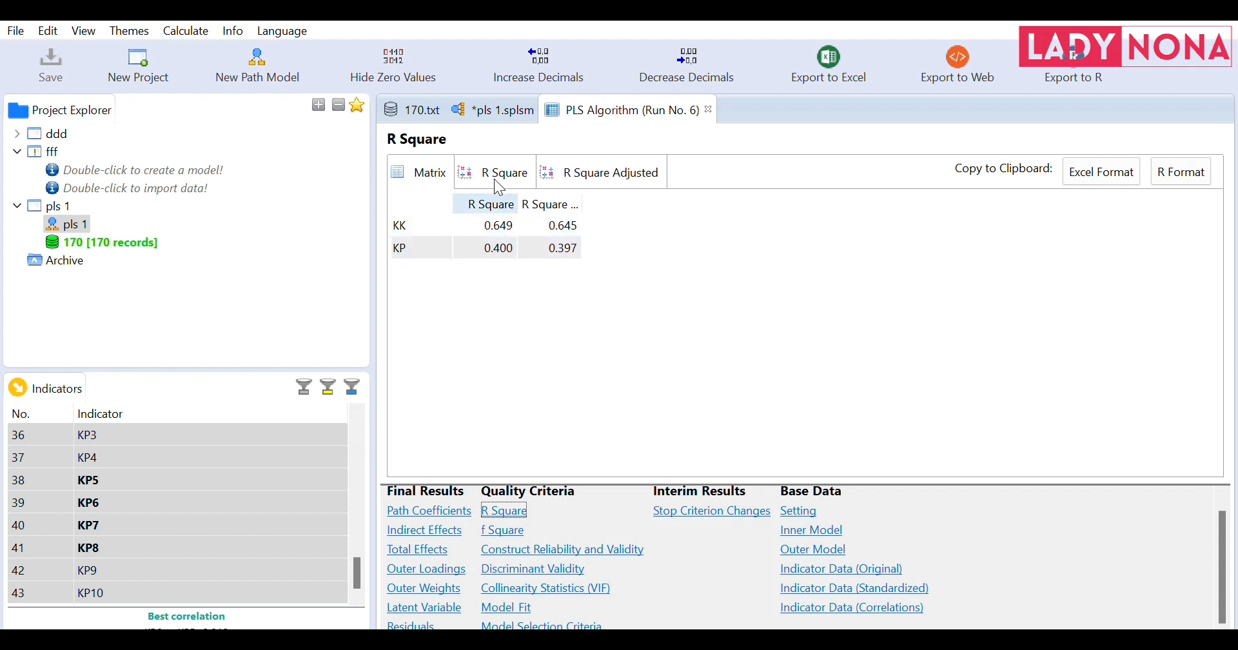
{"action": "left_click", "coordinate": [559, 192]}
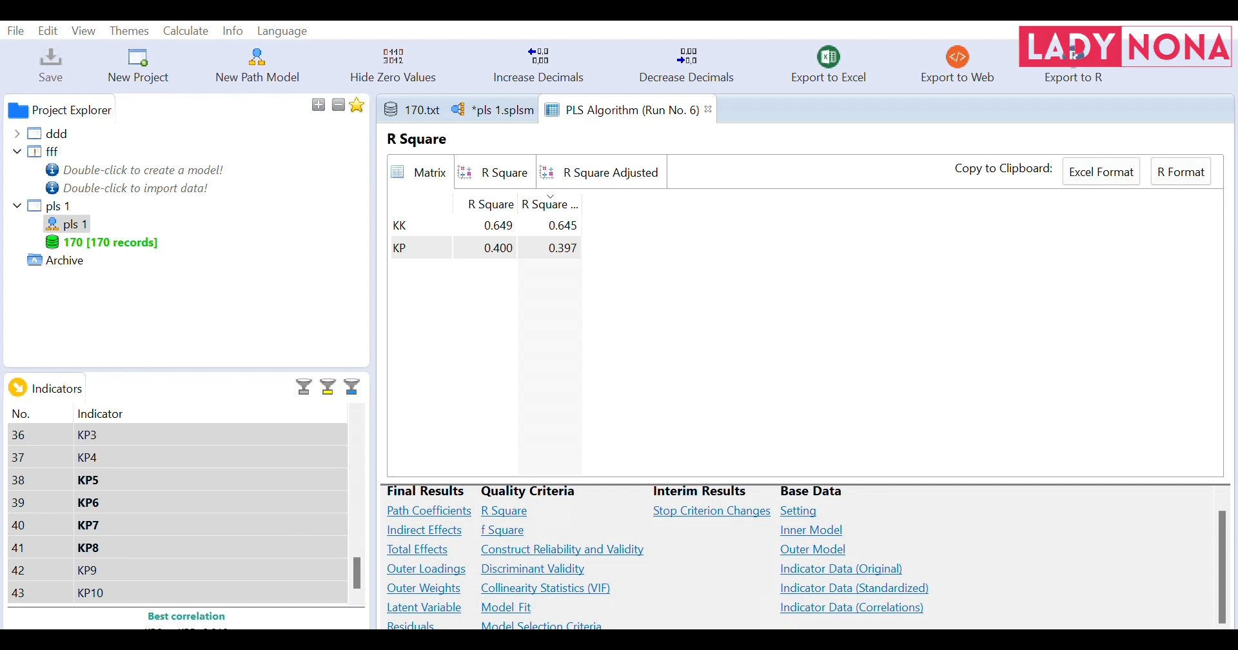
{"action": "left_click", "coordinate": [903, 571]}
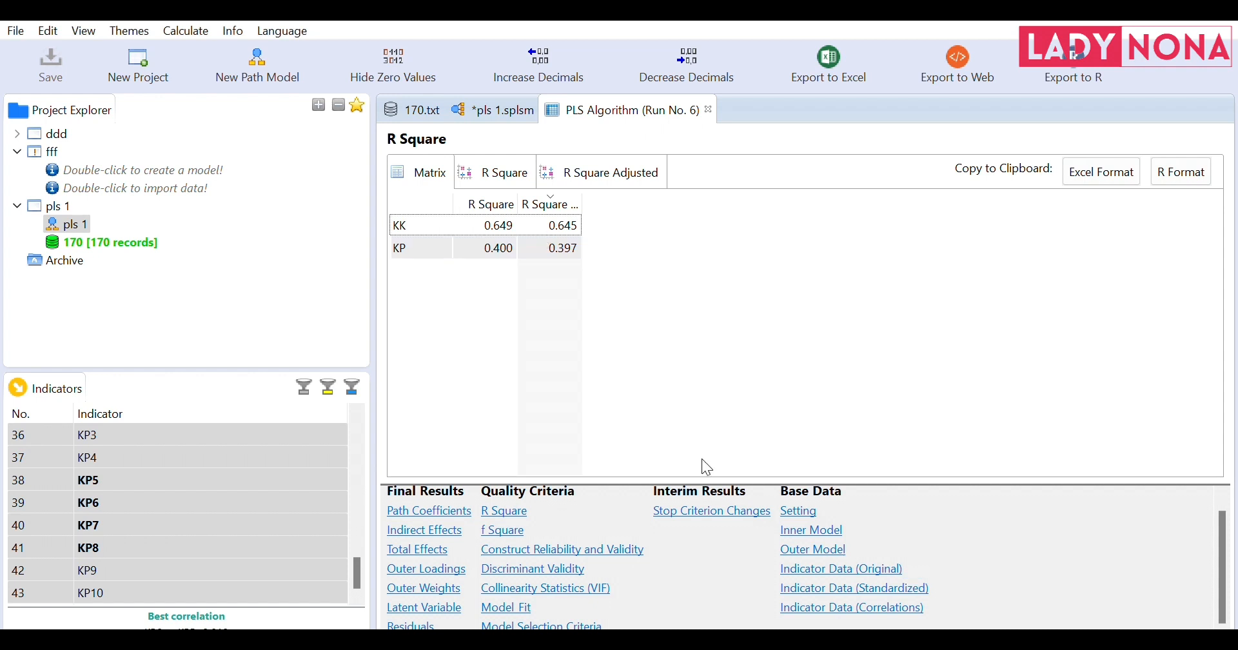
{"action": "left_click", "coordinate": [555, 204]}
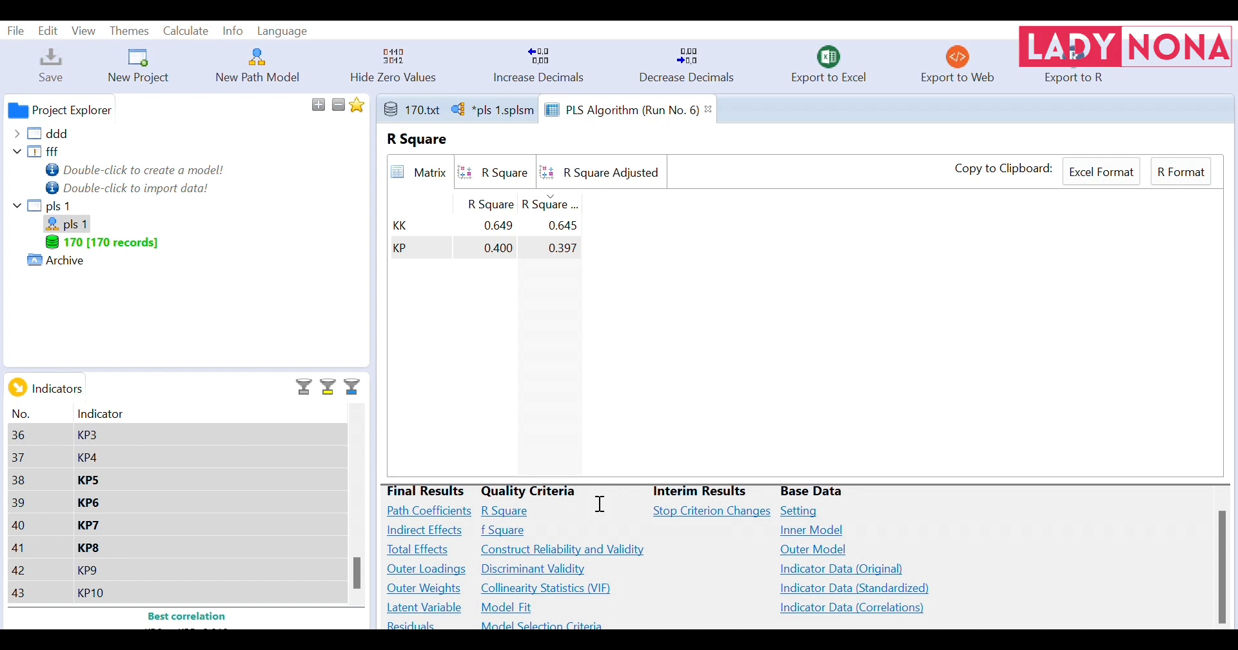
{"action": "left_click", "coordinate": [913, 523]}
Step: Examine the f Square results for KK, KP, and RO, viewing both the matrix and the chart
{"action": "left_click", "coordinate": [509, 530]}
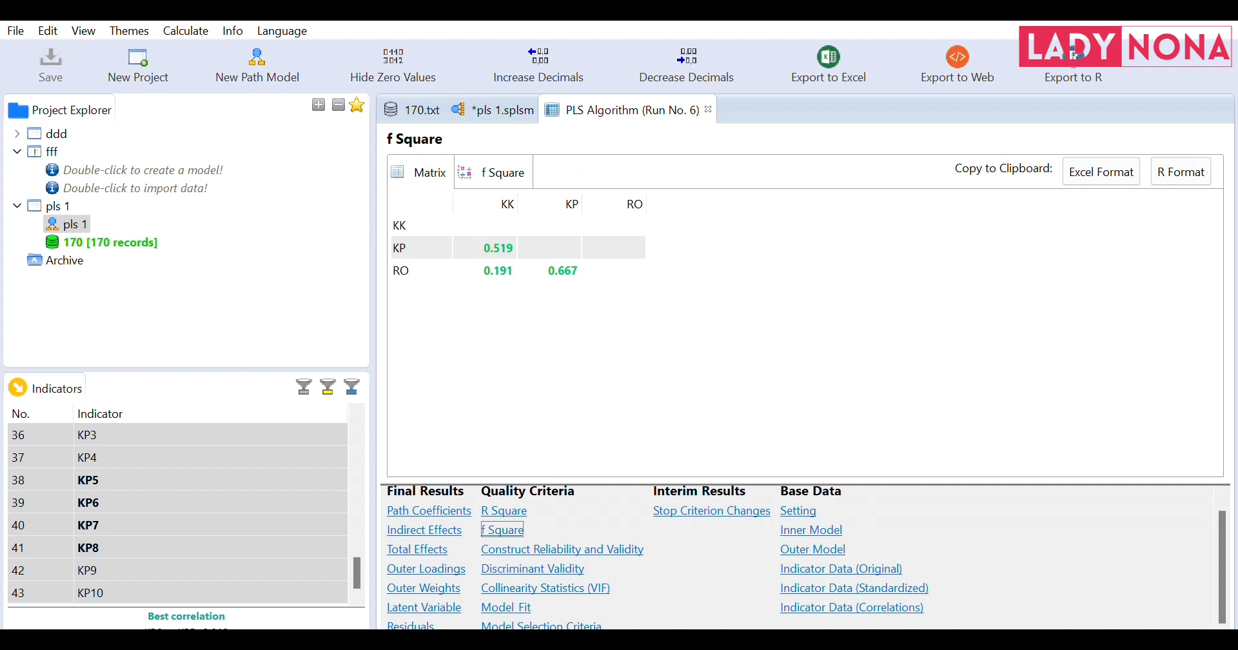
{"action": "key", "text": "alt+Tab"}
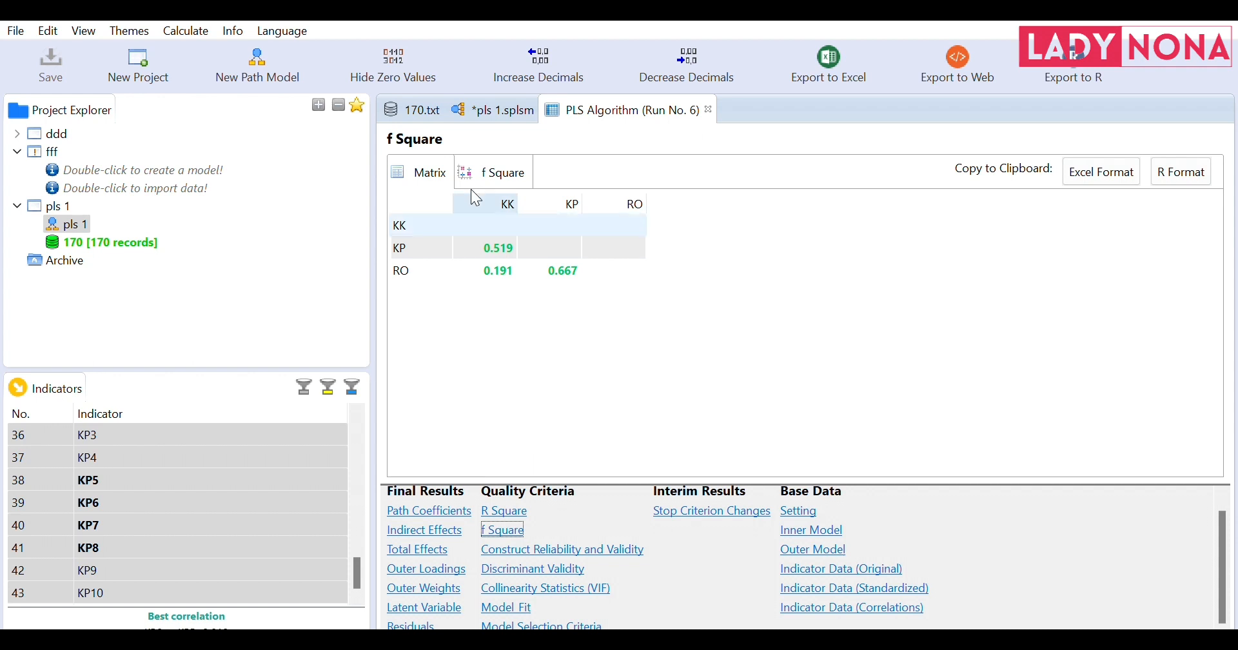
{"action": "left_click", "coordinate": [494, 166]}
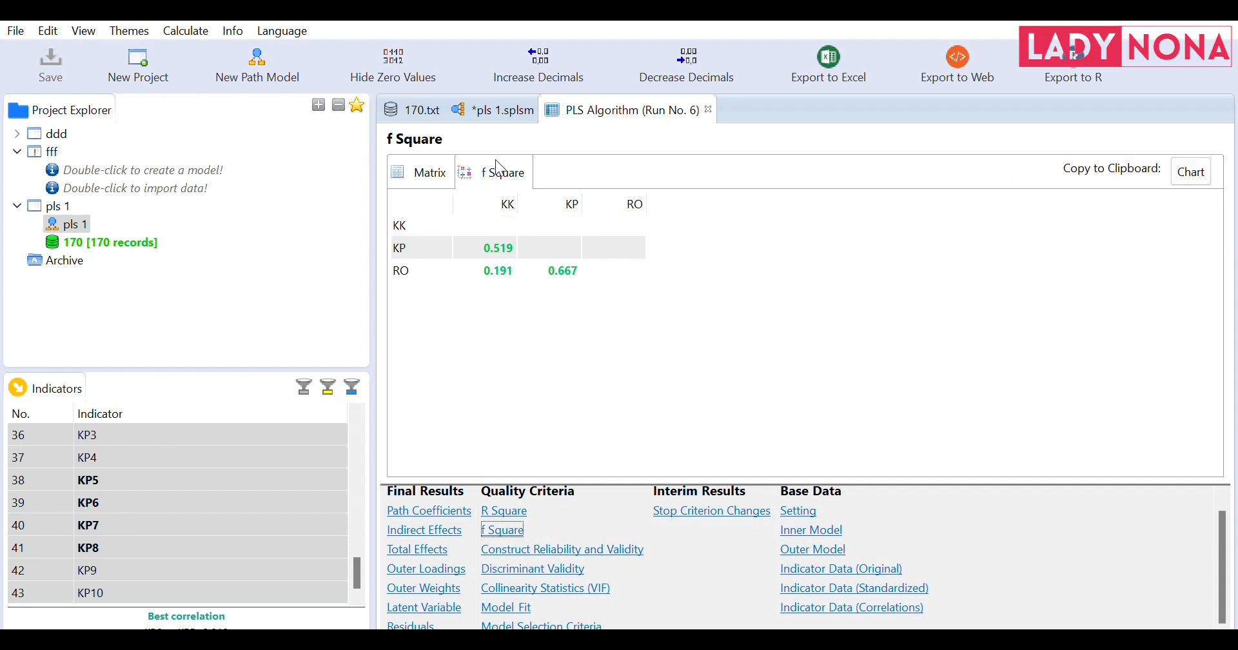
{"action": "left_click", "coordinate": [425, 155]}
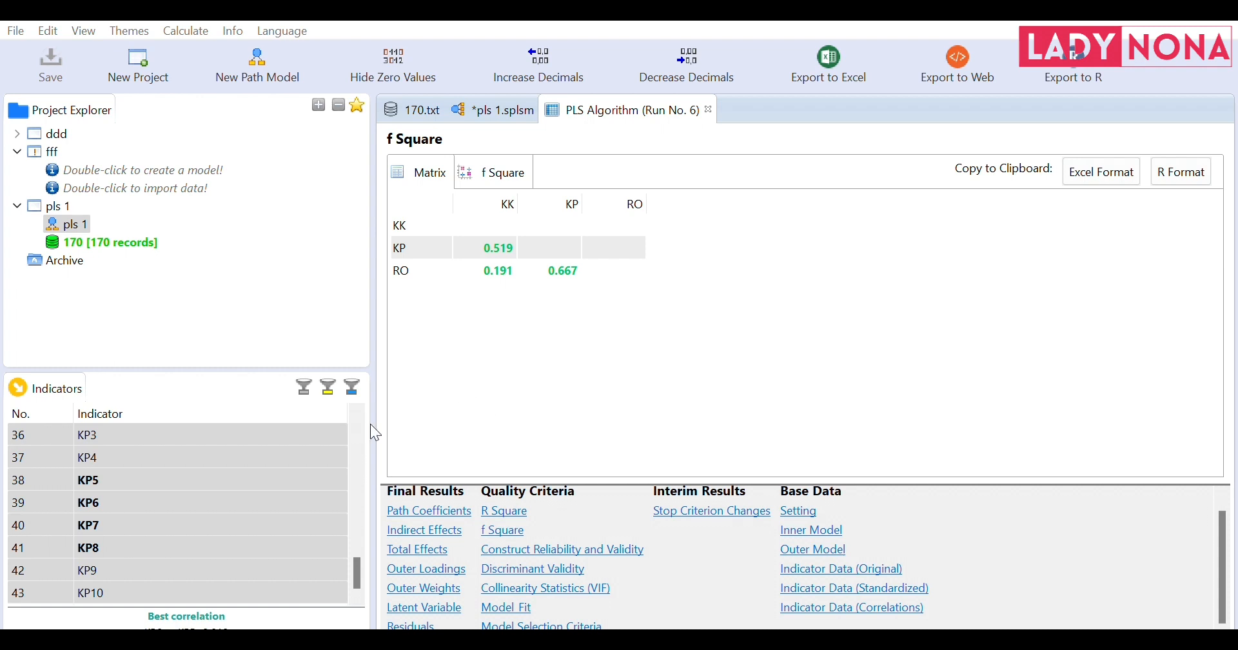
{"action": "left_click", "coordinate": [926, 578]}
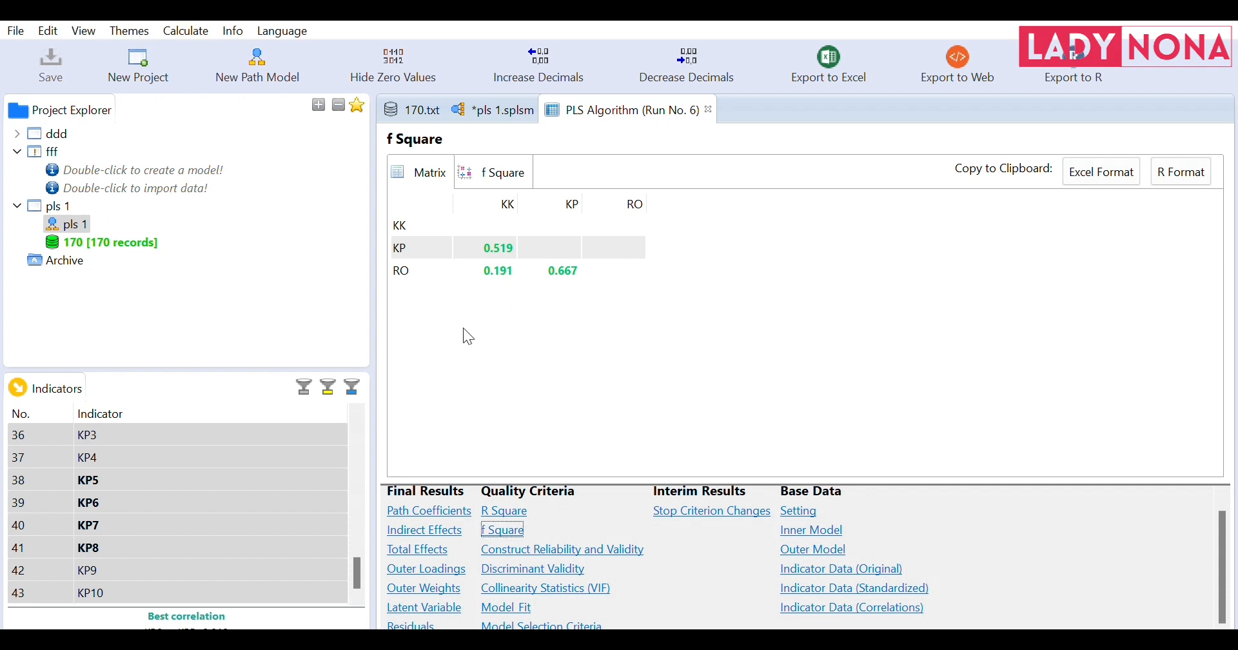
{"action": "left_click", "coordinate": [486, 264]}
{"action": "key", "text": "alt+Tab"}
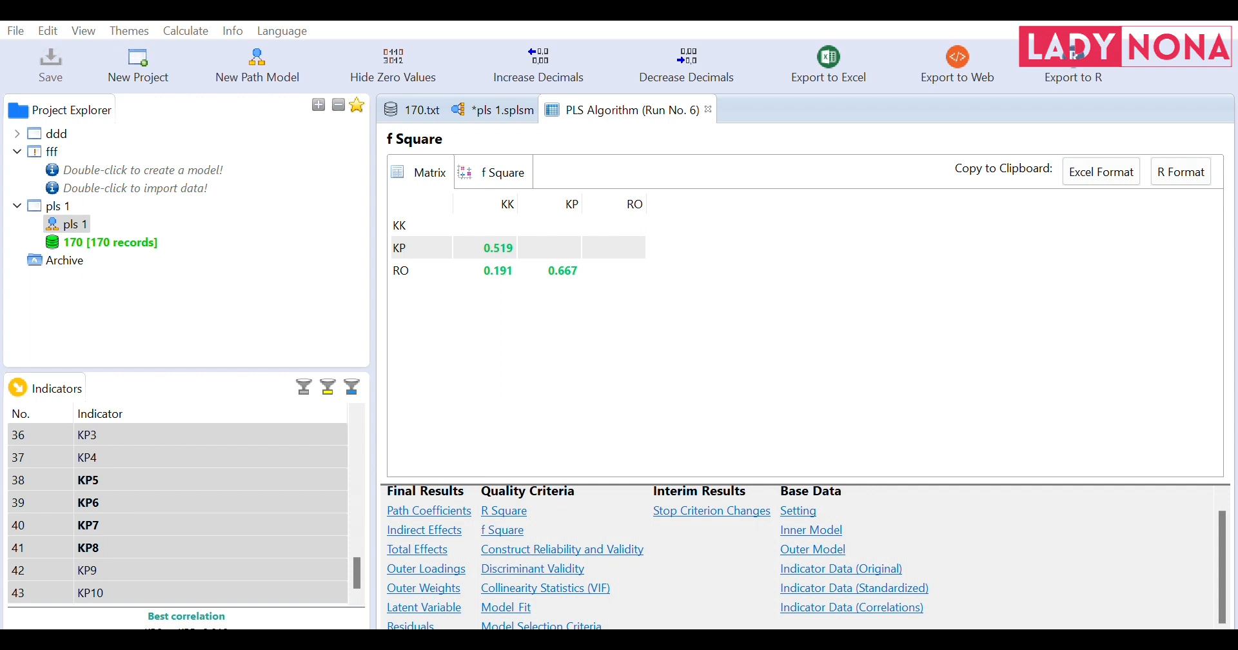
{"action": "left_click", "coordinate": [907, 553]}
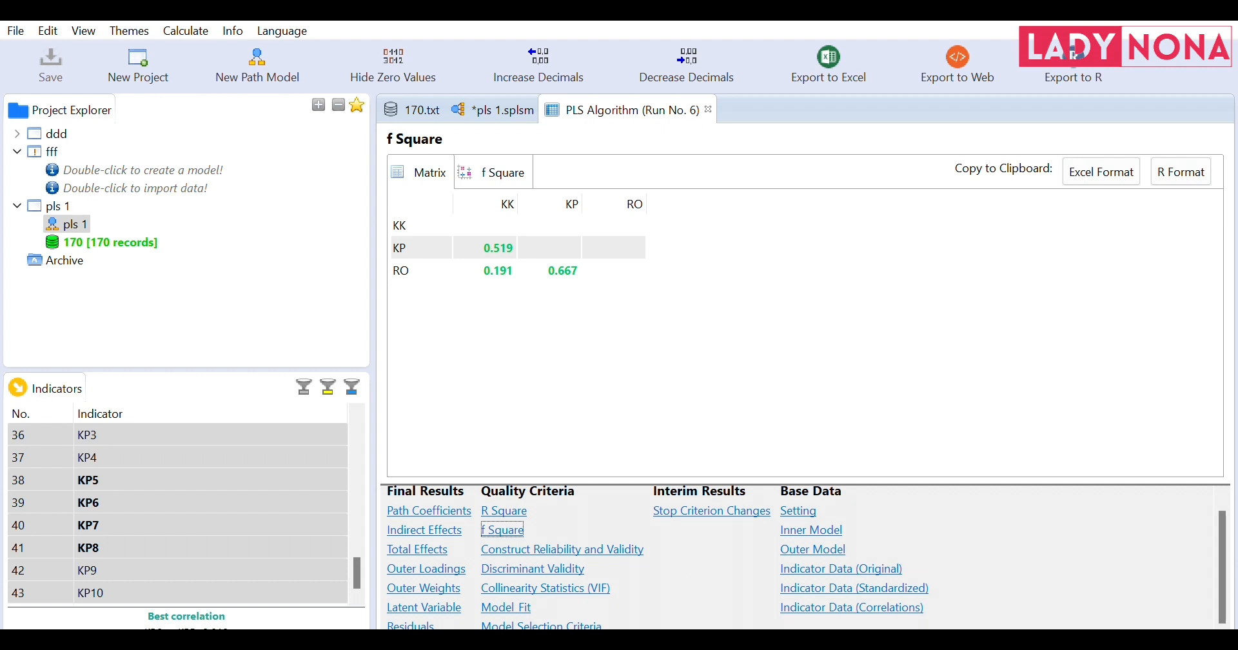
{"action": "key", "text": "alt+Tab"}
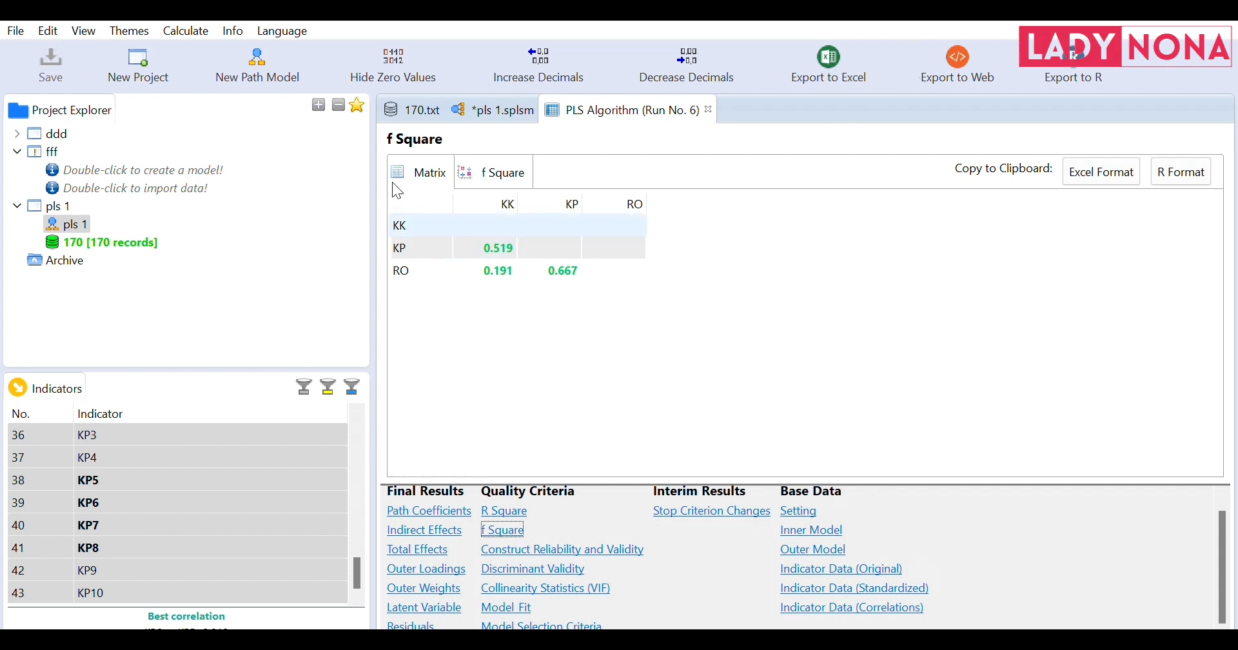
Step: Return to the pls 1 path model, run Bootstrapping on it, and open the resulting report
{"action": "left_click", "coordinate": [460, 98]}
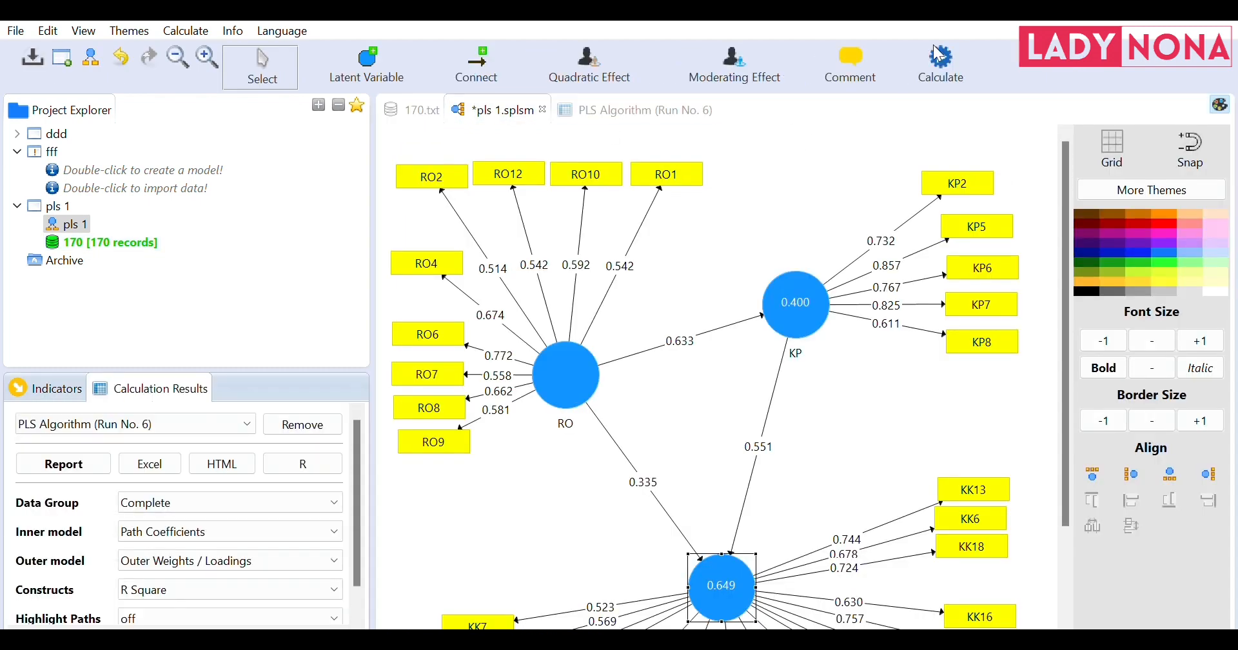
{"action": "left_click", "coordinate": [943, 81]}
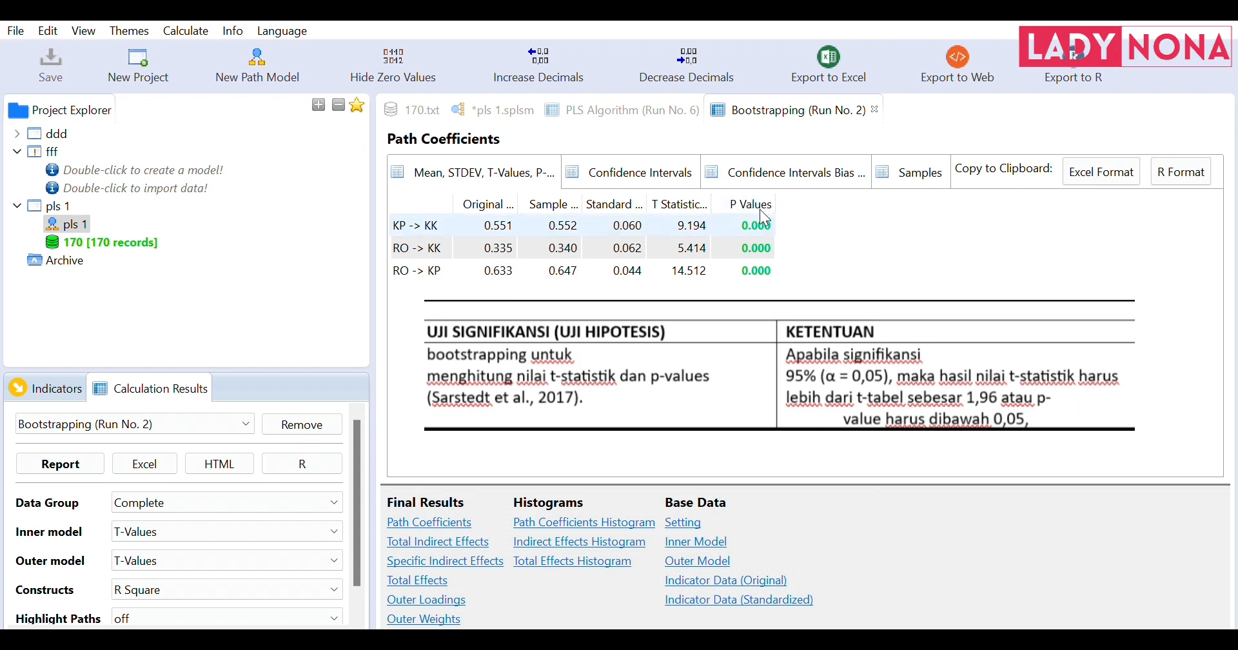
Step: Examine the bootstrapped Path Coefficients for KP -> KK, RO -> KK, and RO -> KP, checking the T Statistics and P Values for significance
{"action": "key", "text": "Down"}
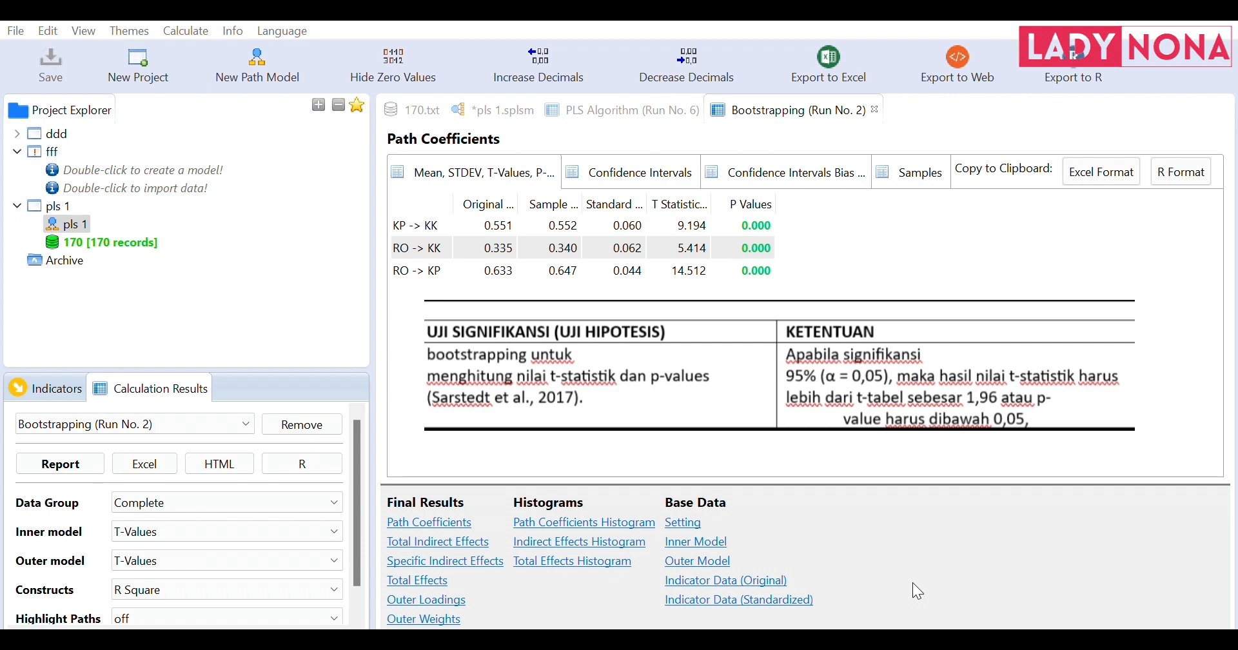
{"action": "left_click", "coordinate": [627, 268]}
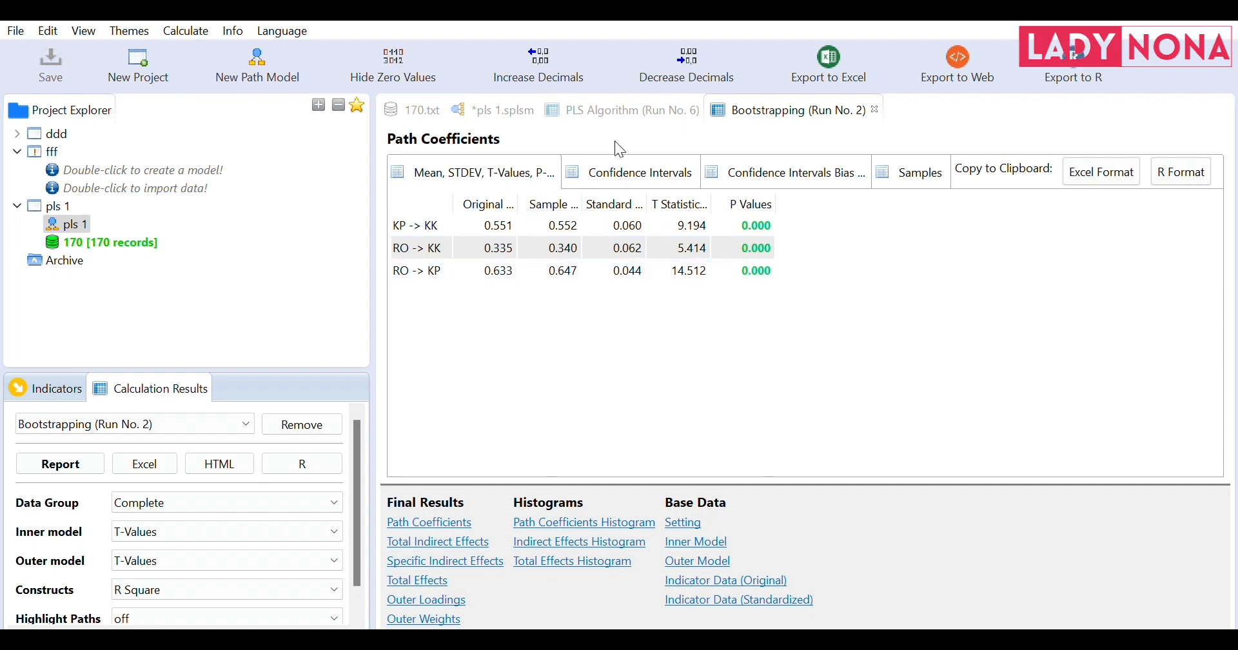
{"action": "left_click", "coordinate": [549, 278]}
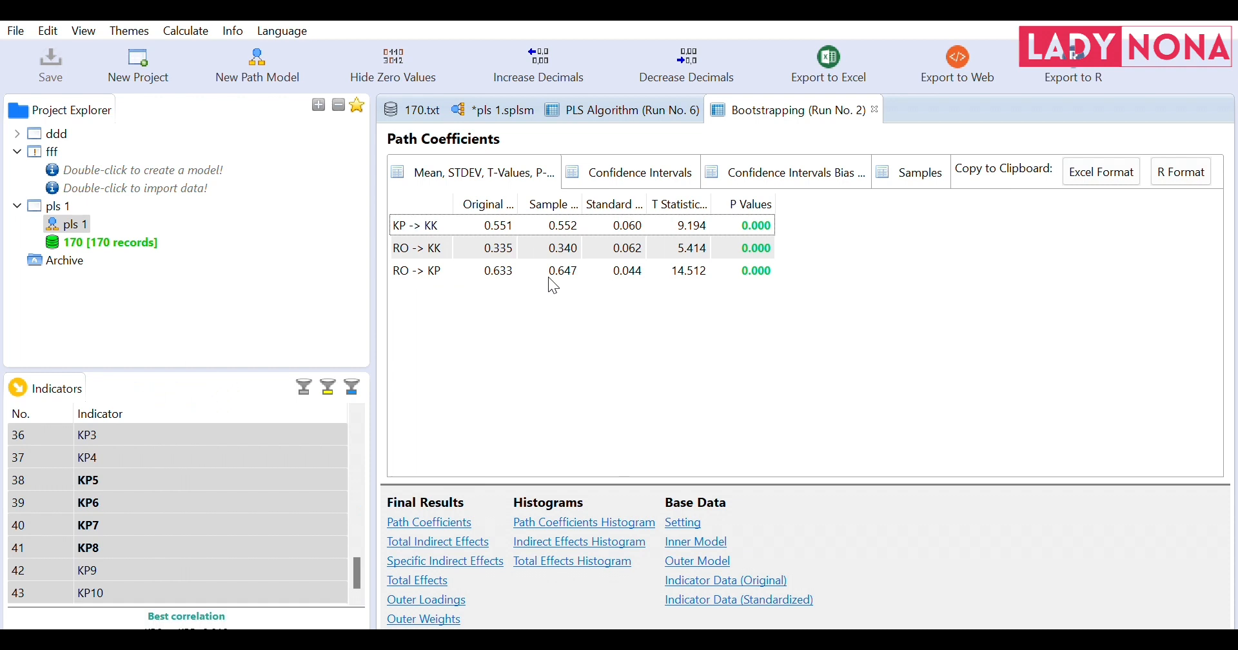